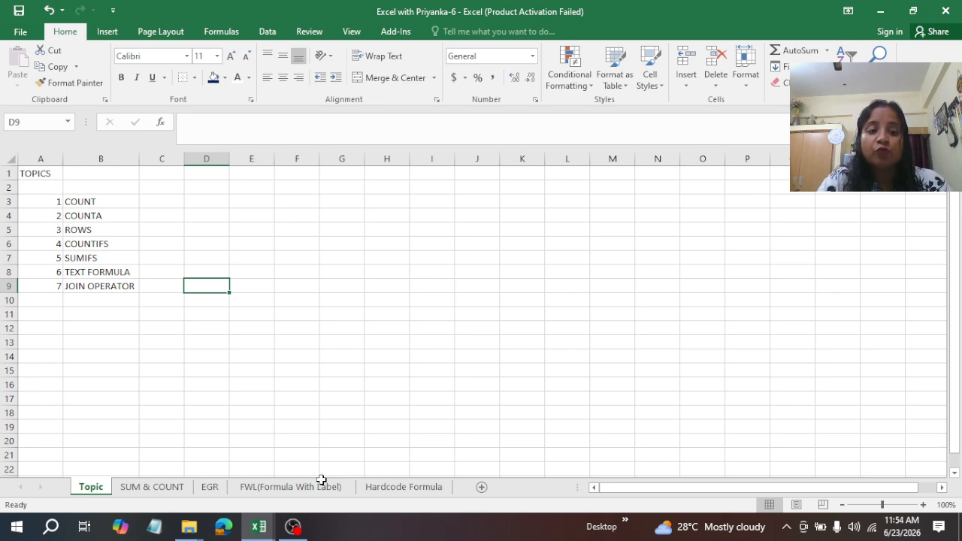
Open the SUM & COUNT sheet and review the sales table's Date, SalesRep and Sales($) columns
click(172, 489)
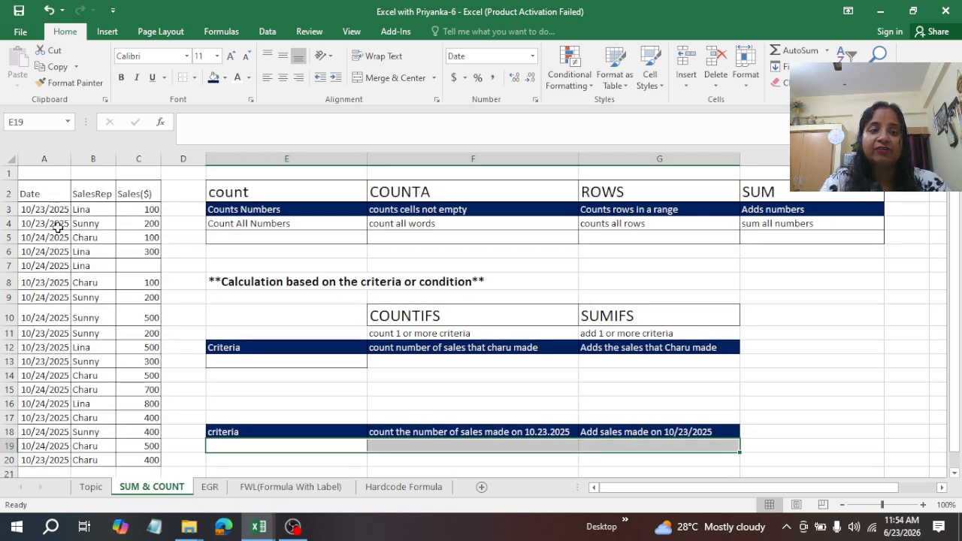
drag(39, 194, 150, 467)
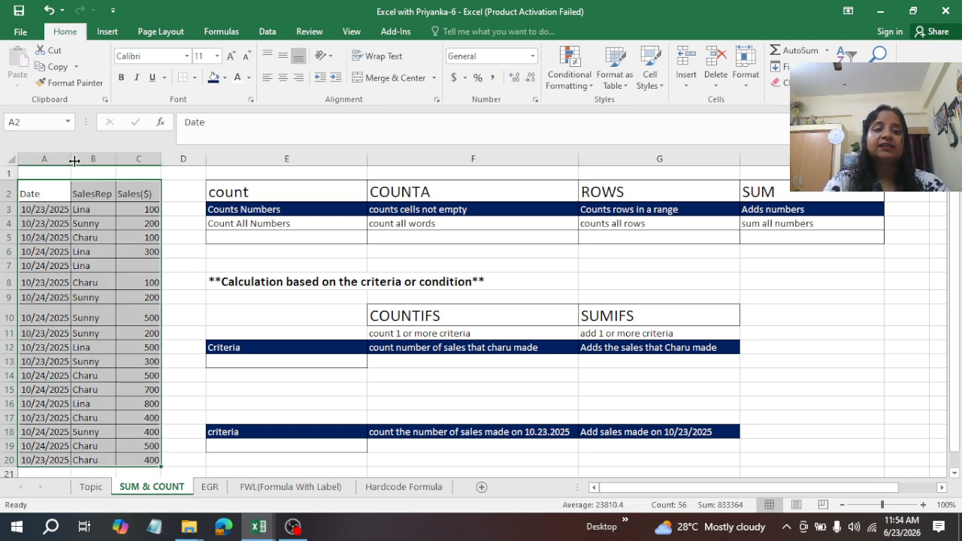
click(42, 198)
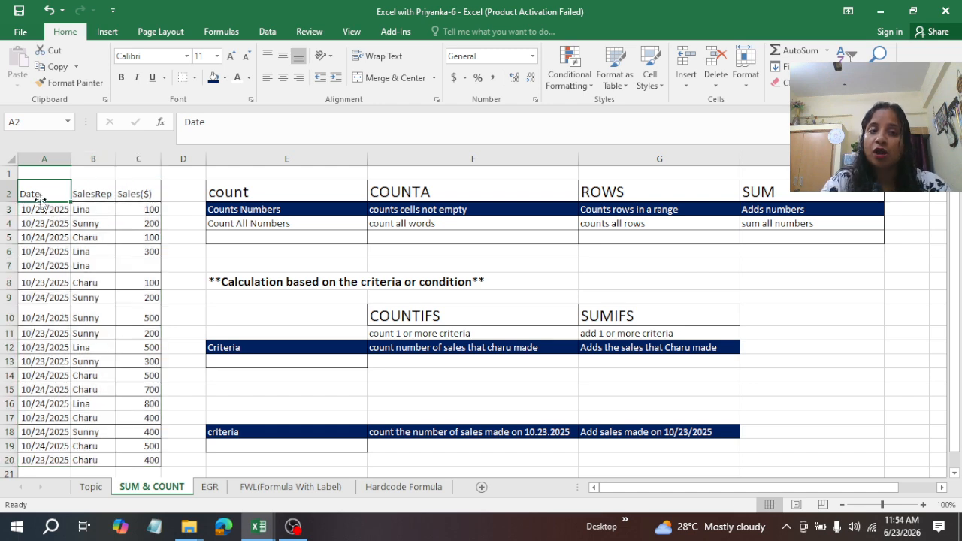
click(88, 193)
click(141, 194)
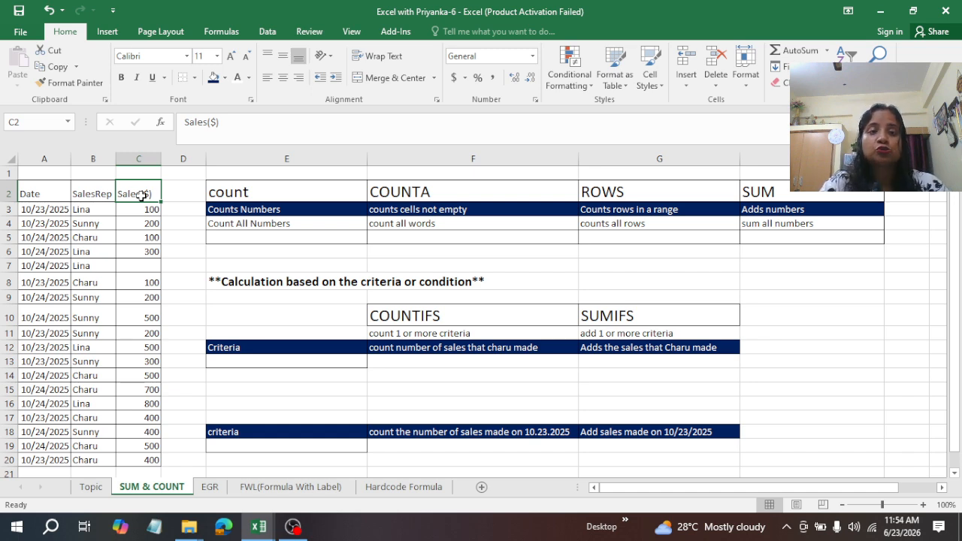
Fill the empty result cells E5:H5 under the COUNT, COUNTA, ROWS and SUM headings with a pale green theme colour
click(242, 235)
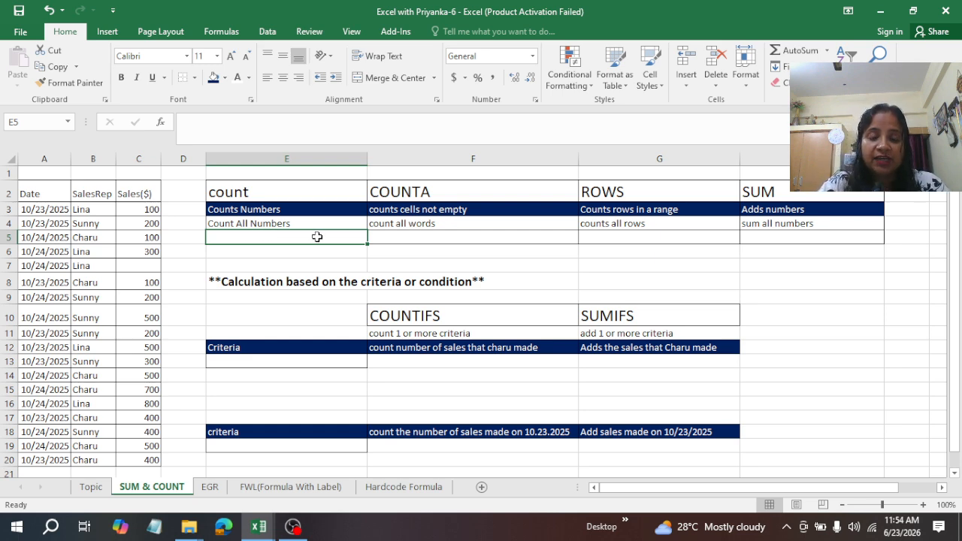
drag(318, 236, 797, 238)
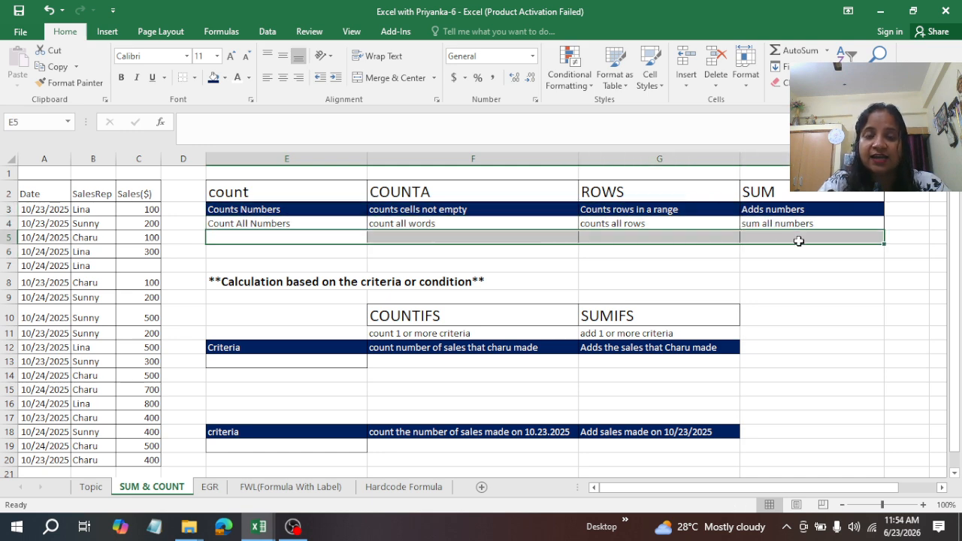
click(225, 78)
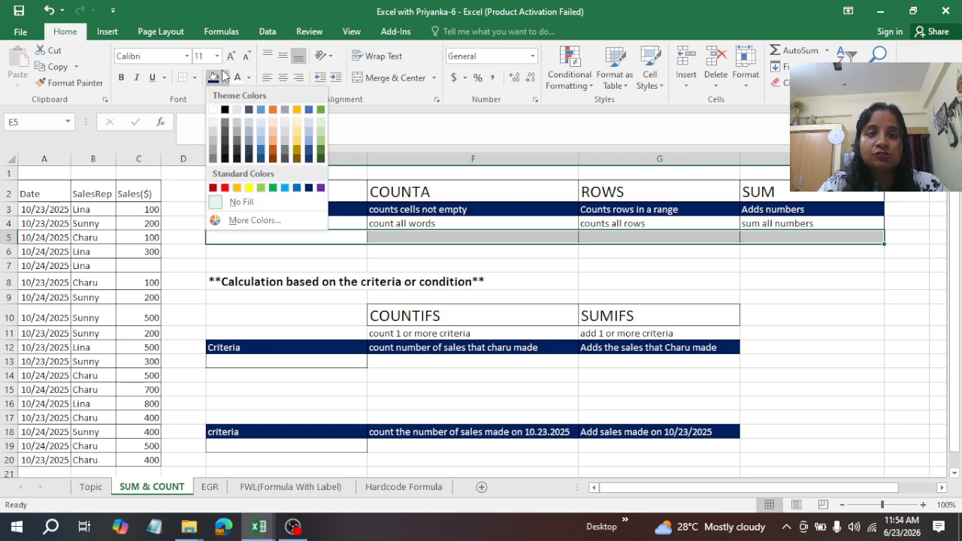
click(262, 190)
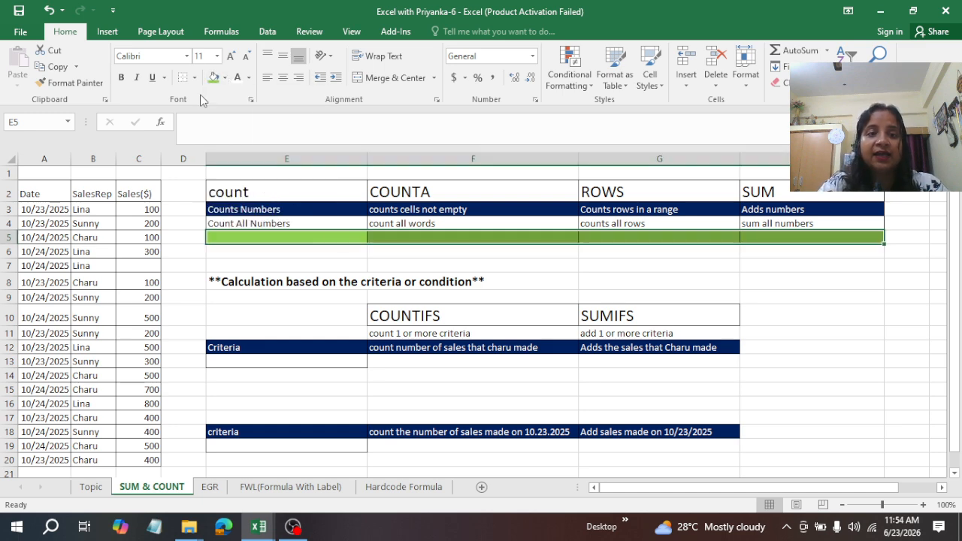
click(225, 78)
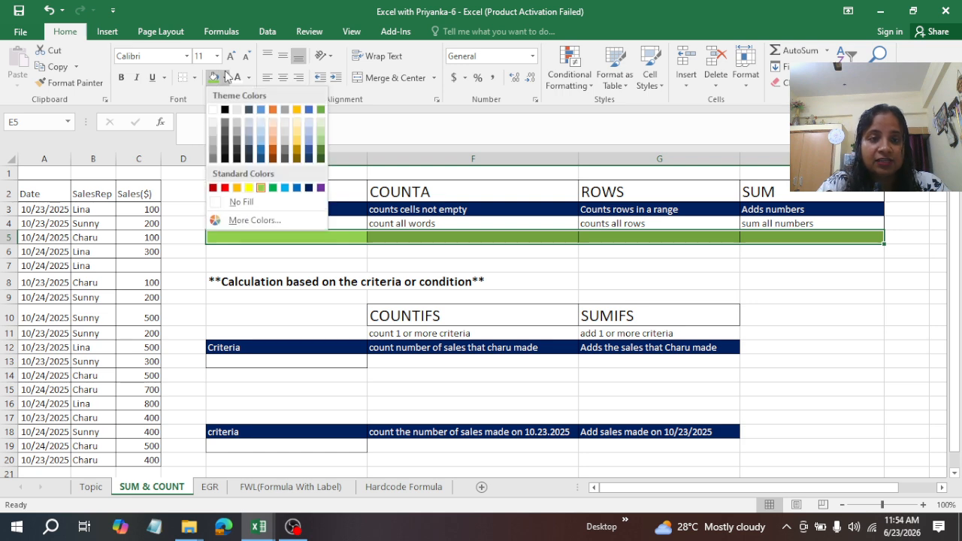
click(321, 129)
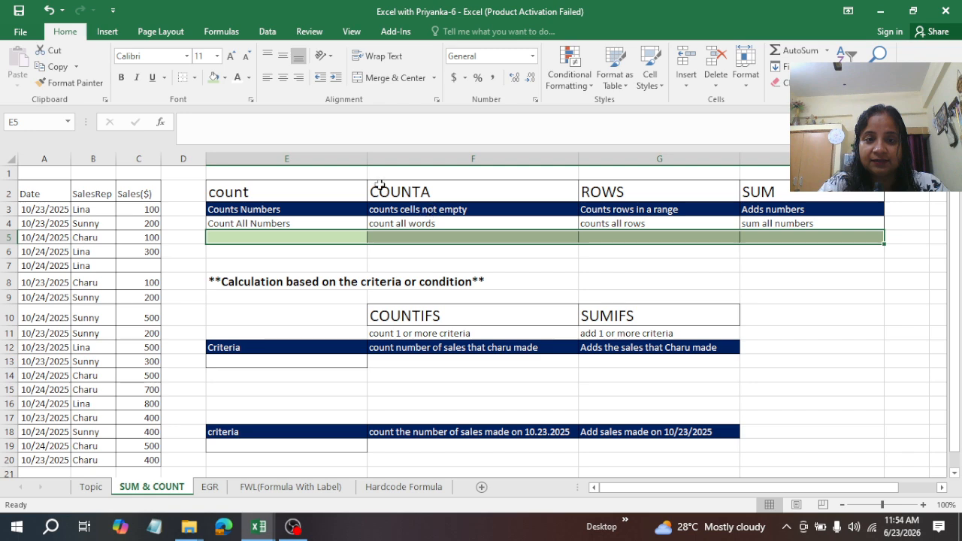
click(551, 278)
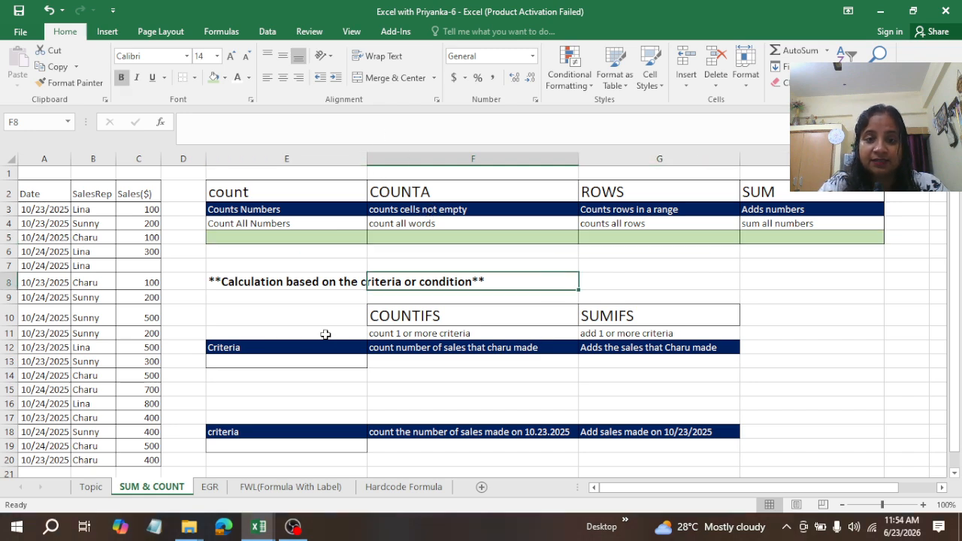
Apply the same pale green fill to the empty criteria and result cells E13:G13 and E19:G19
drag(220, 363, 633, 368)
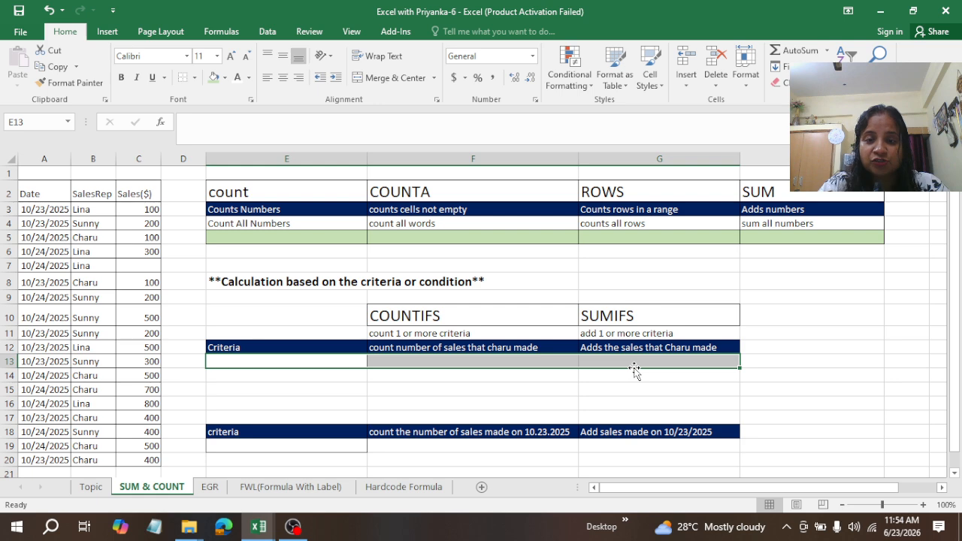
click(214, 78)
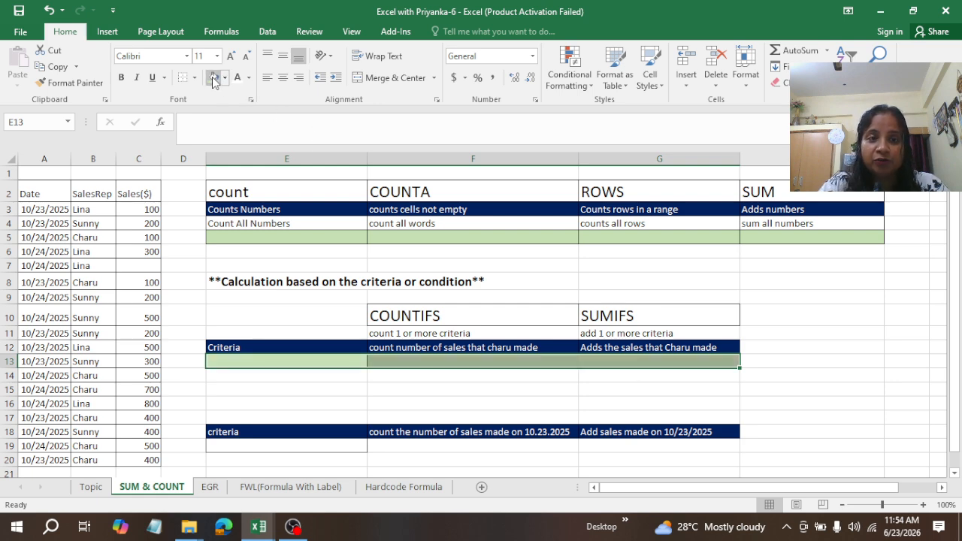
drag(248, 444, 637, 451)
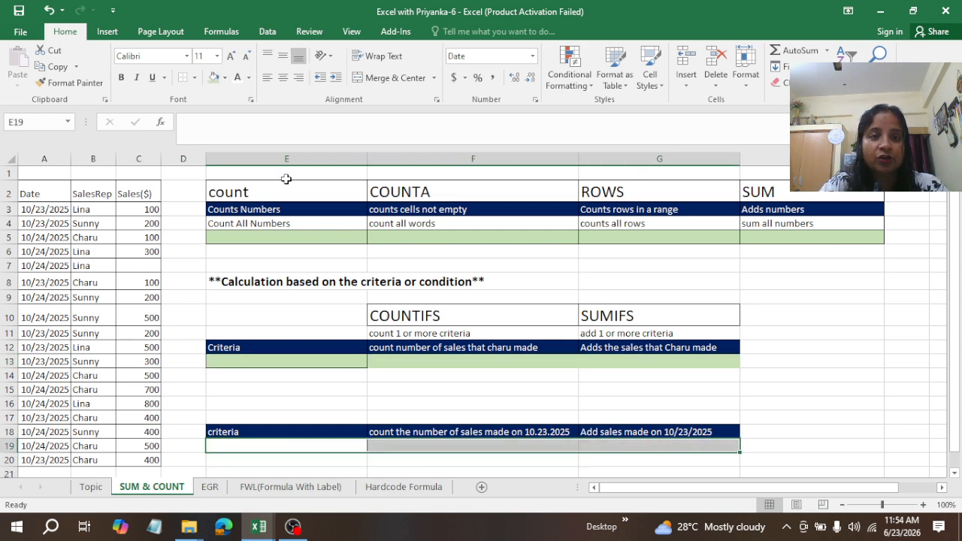
click(215, 78)
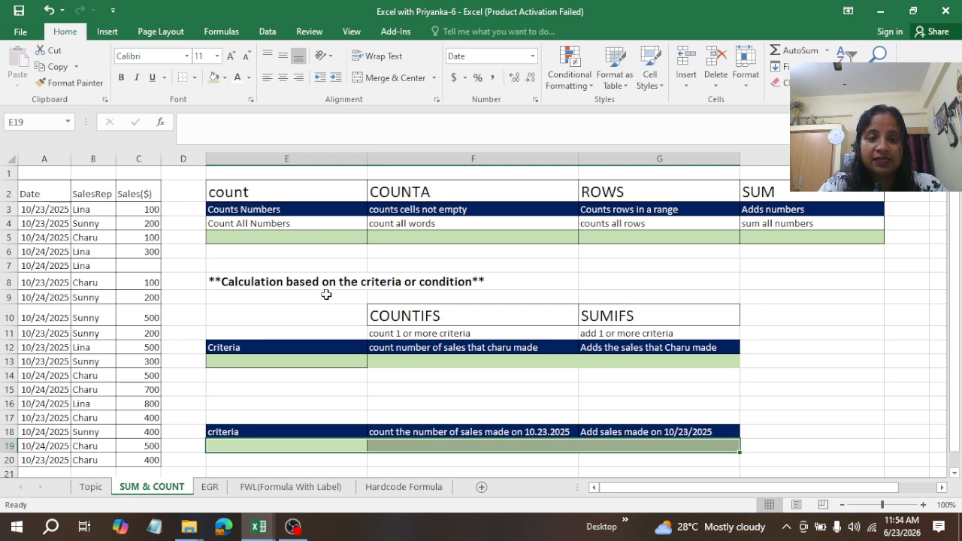
click(303, 276)
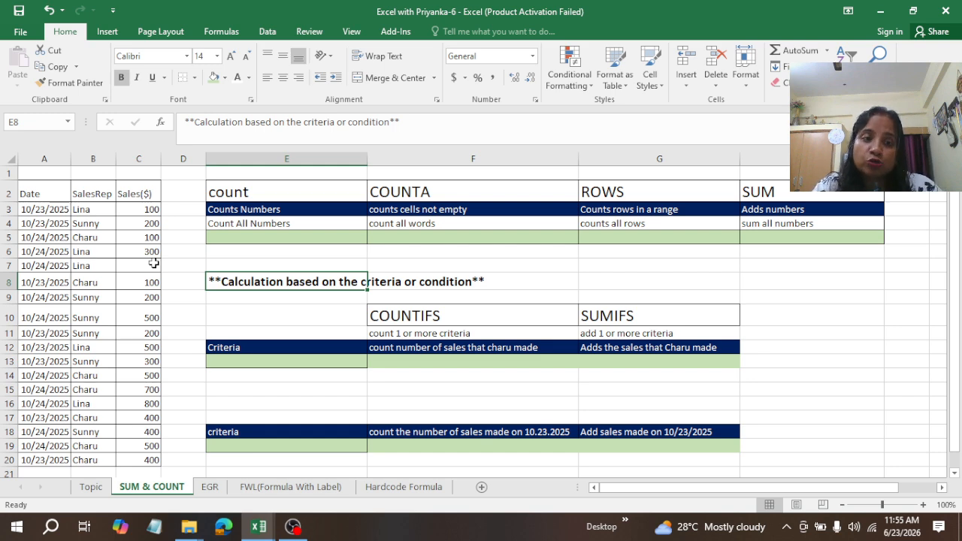
Count the numeric sales values in cell E5 with the formula =COUNT(C3:C20)
click(231, 236)
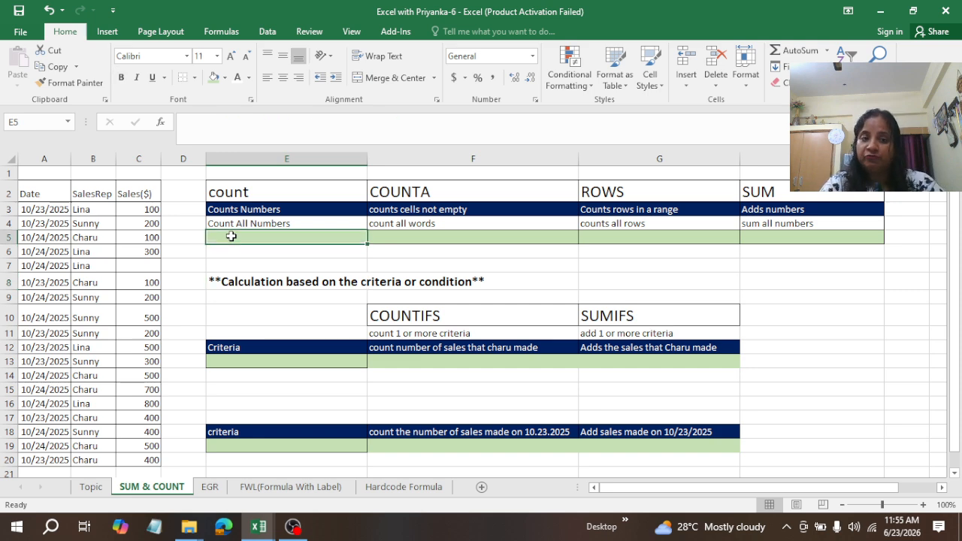
text(=)
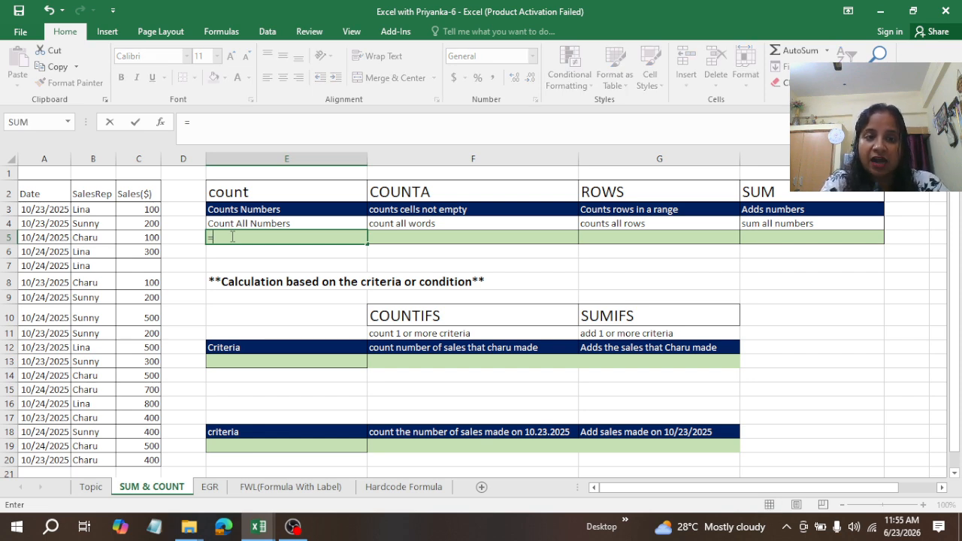
text(c)
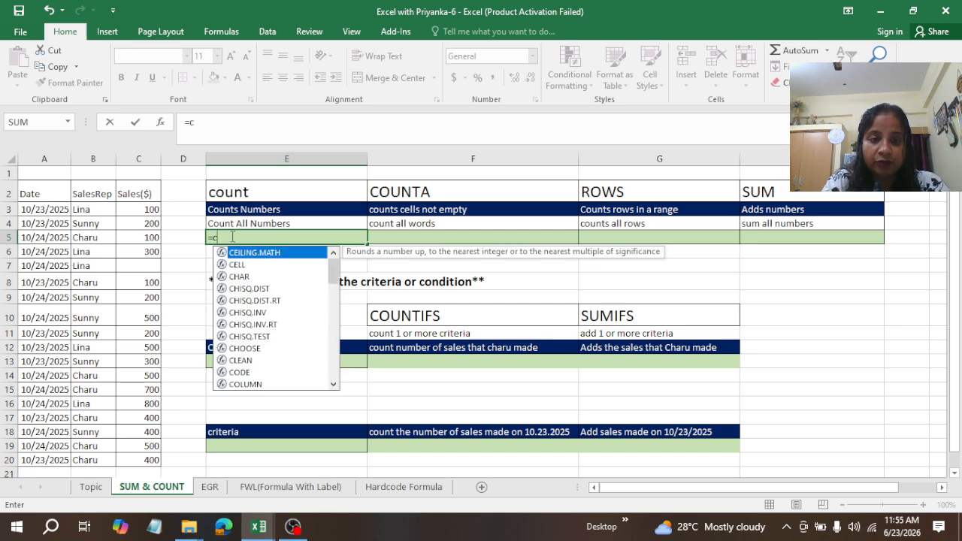
text(oun)
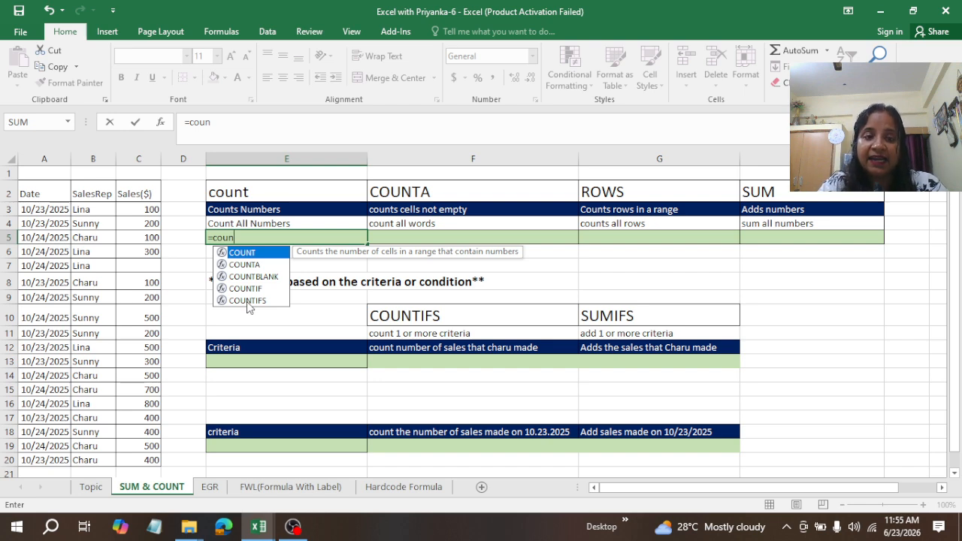
double_click(242, 254)
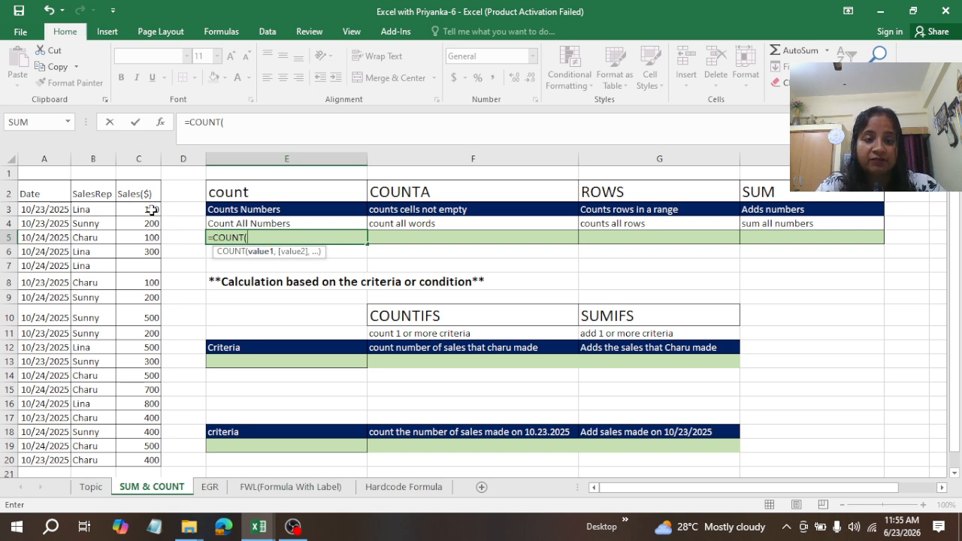
drag(151, 209, 149, 461)
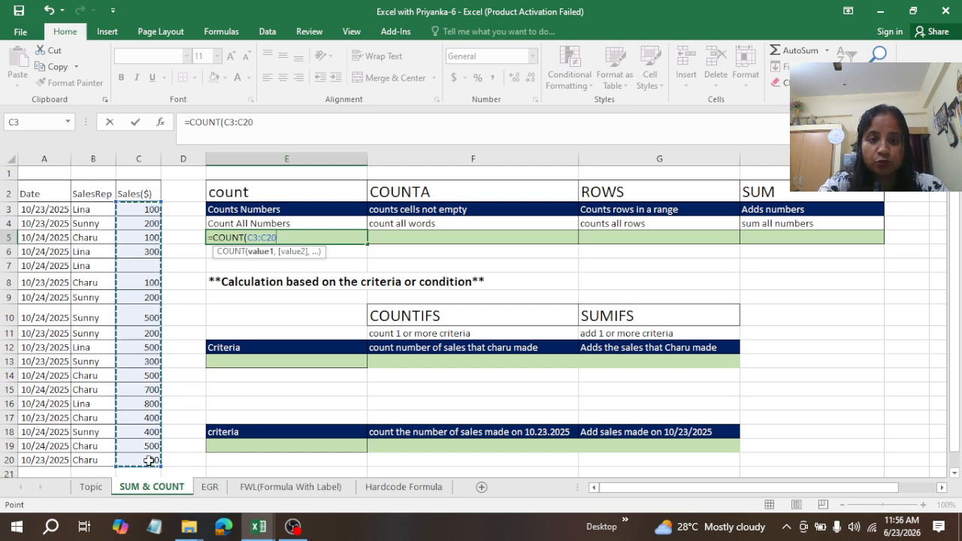
text())
key(ctrl+Return)
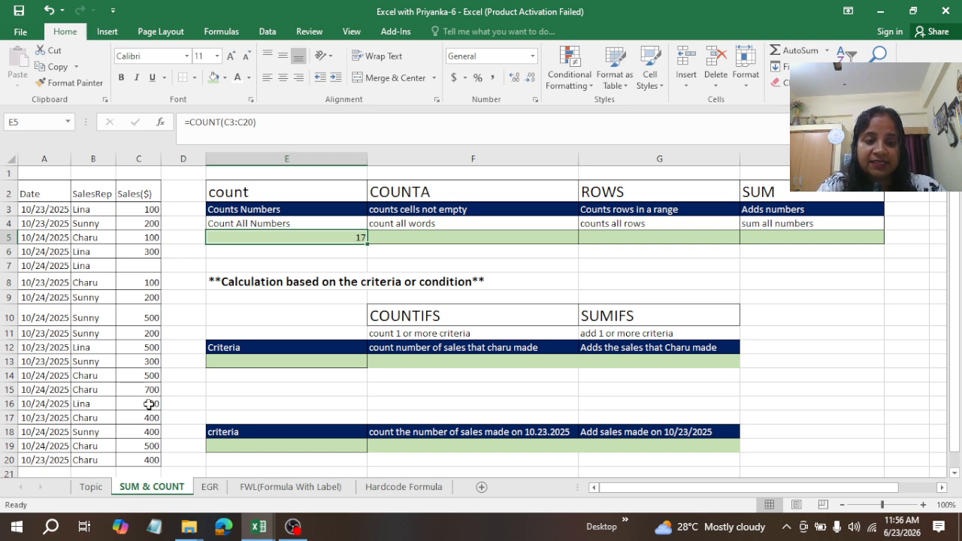
Count the non-empty SalesRep cells in cell F5 with the formula =COUNTA(B3:B20)
click(394, 236)
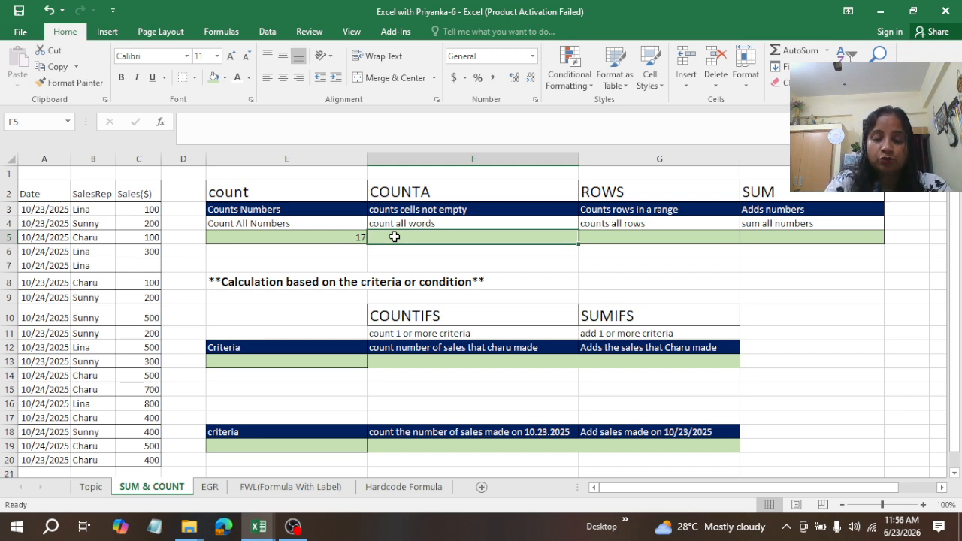
double_click(395, 236)
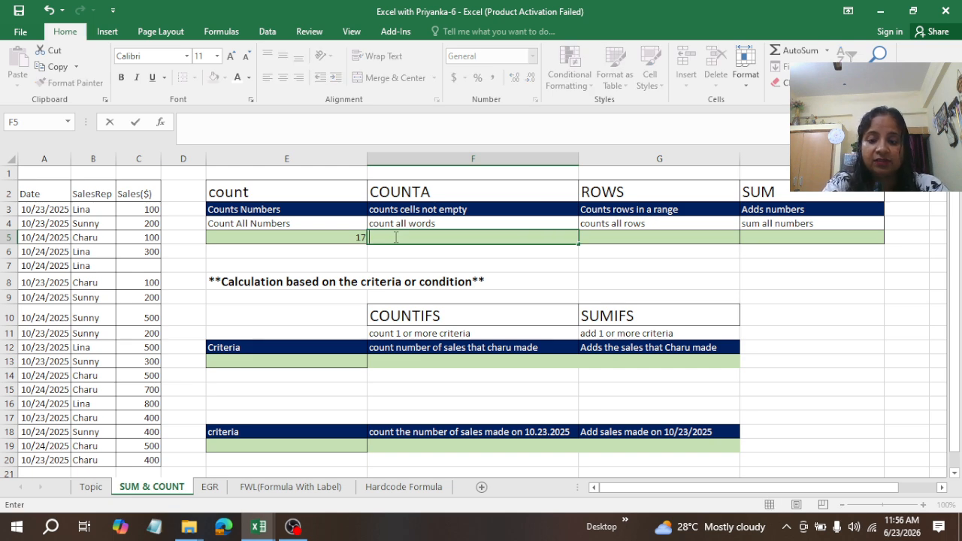
text(=)
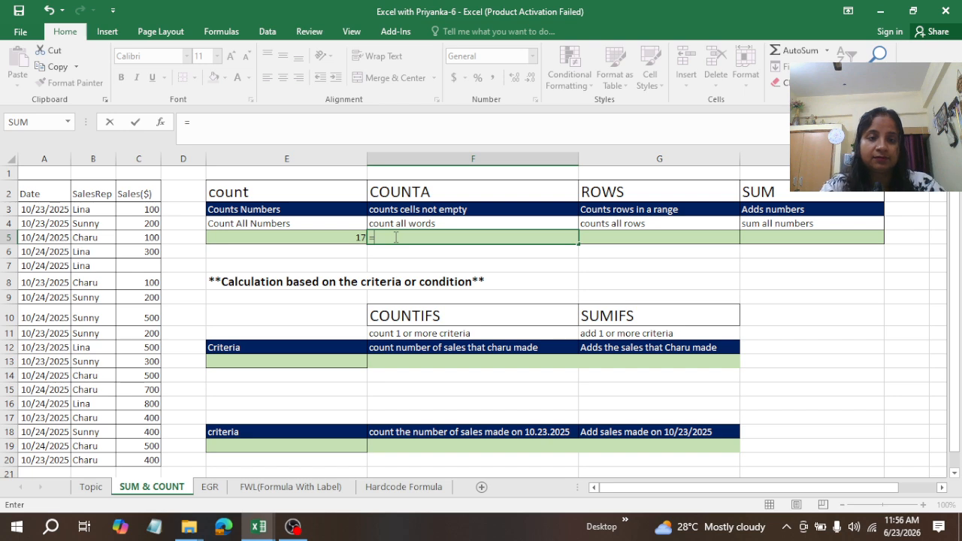
text(coun)
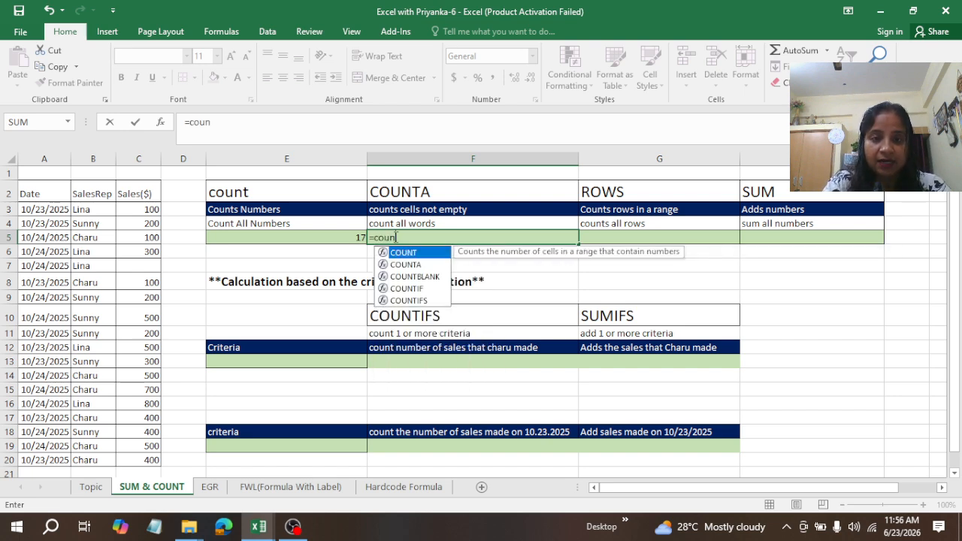
click(417, 265)
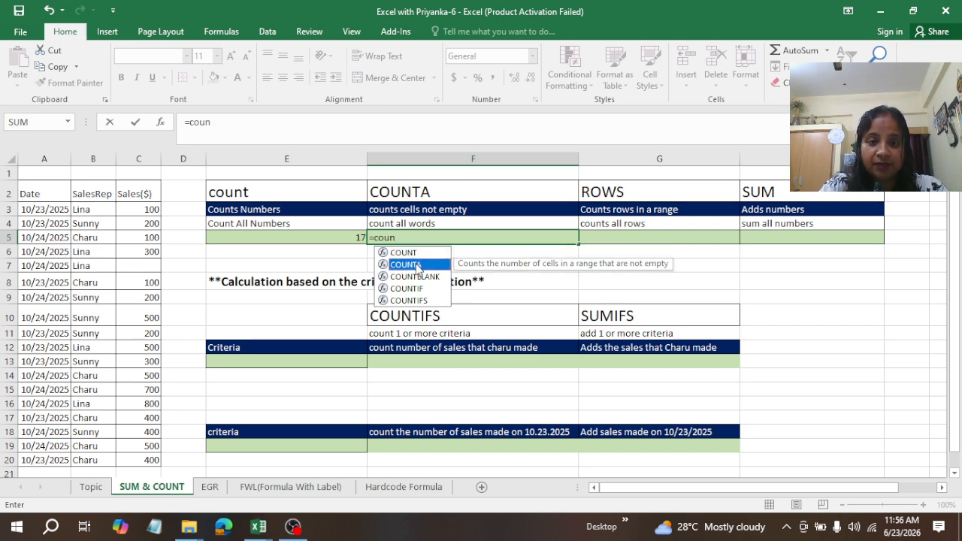
double_click(417, 266)
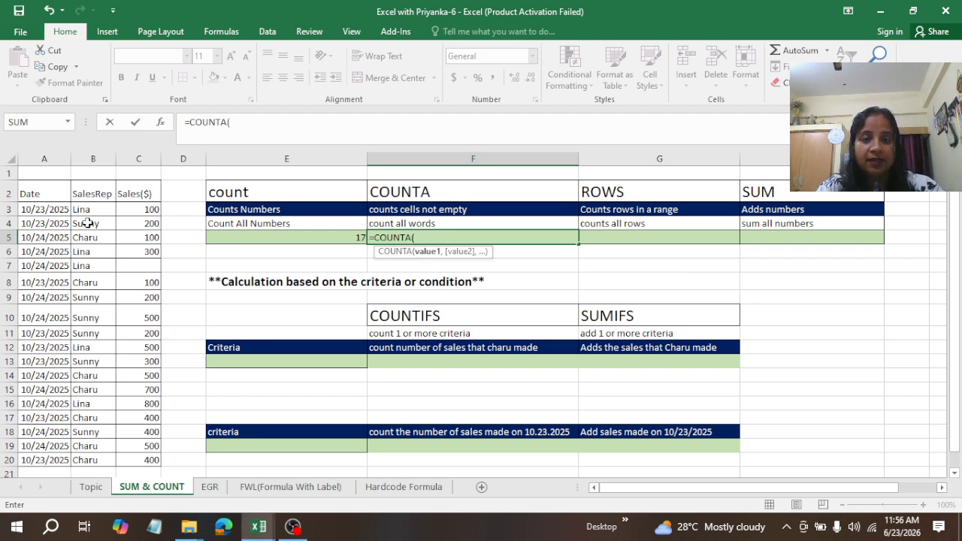
drag(88, 210, 91, 461)
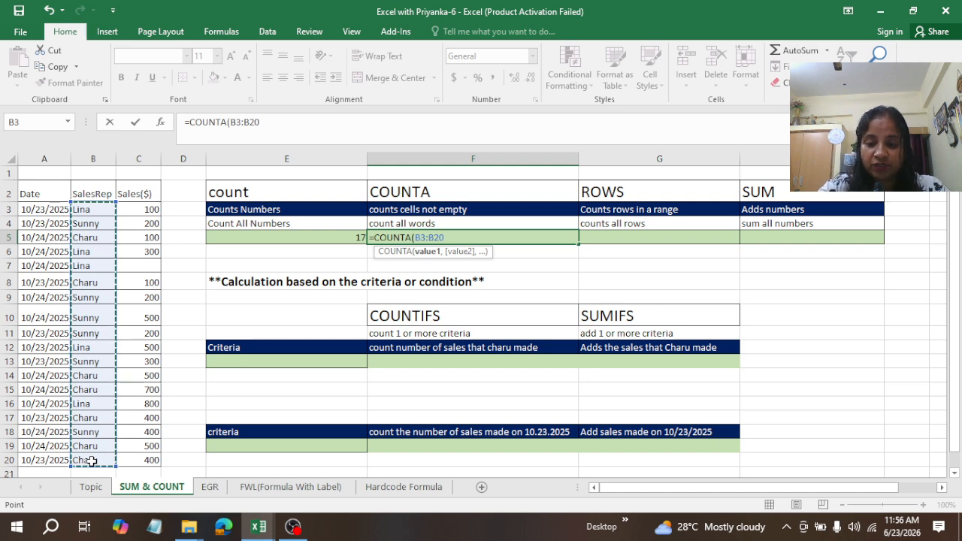
key(Return)
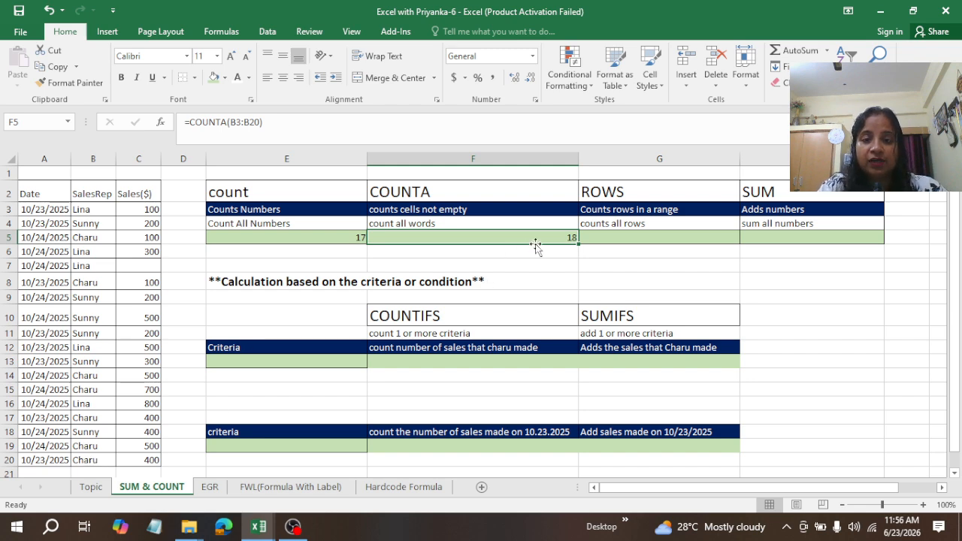
Begin a ROWS formula in cell G5 under the ROWS heading
click(659, 238)
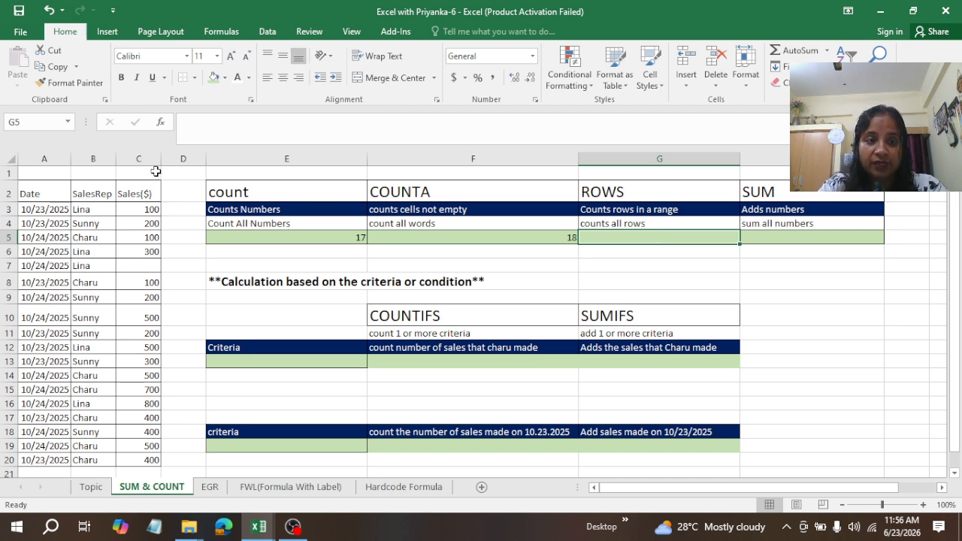
text(=Ro)
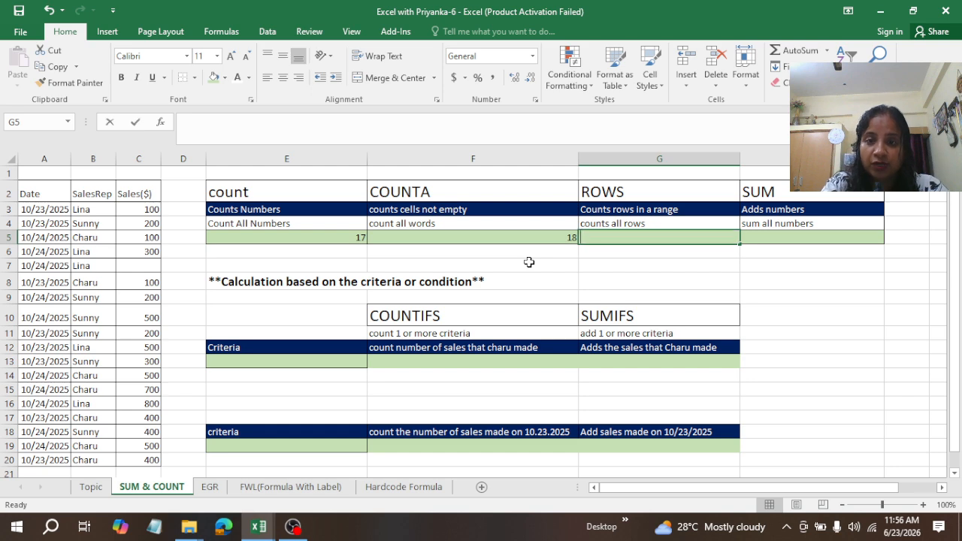
text(ws)
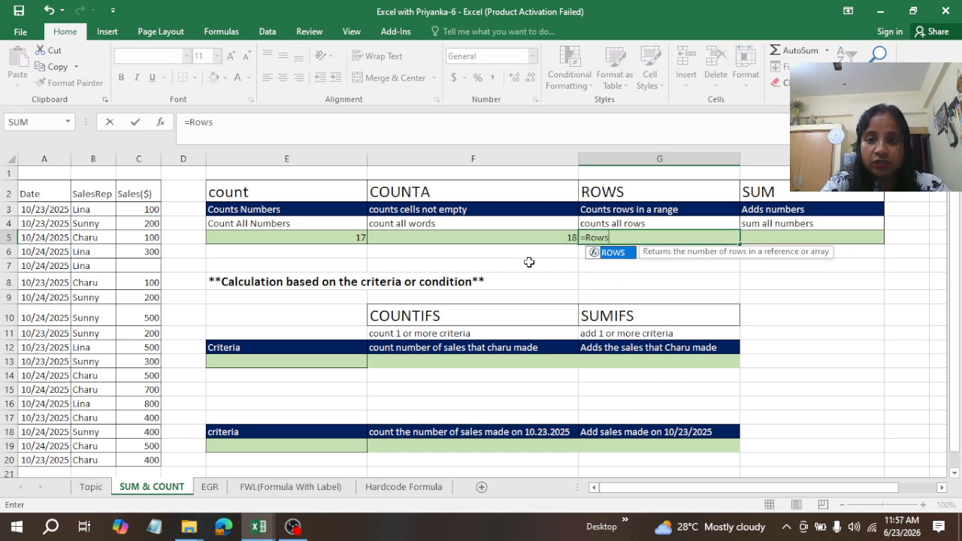
double_click(613, 253)
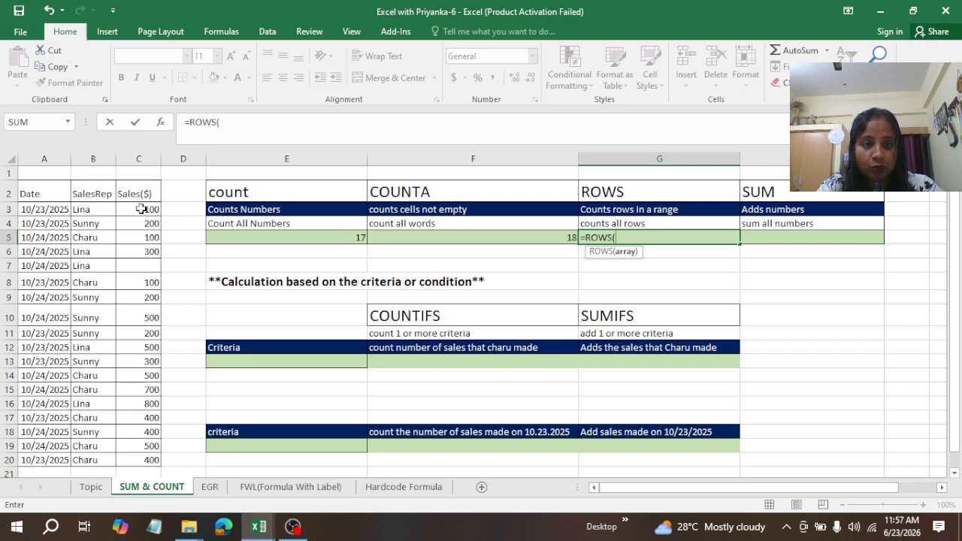
key(ctrl+shift+Down)
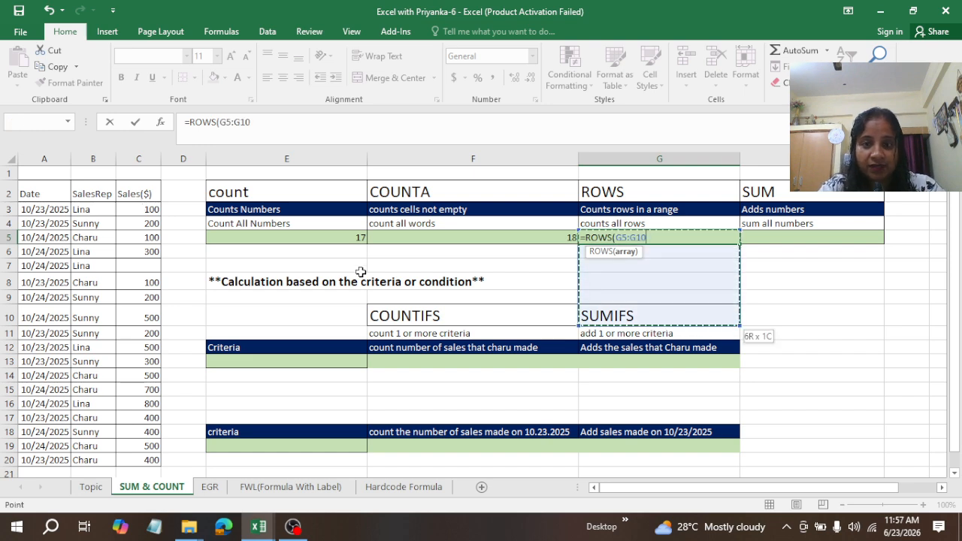
click(440, 292)
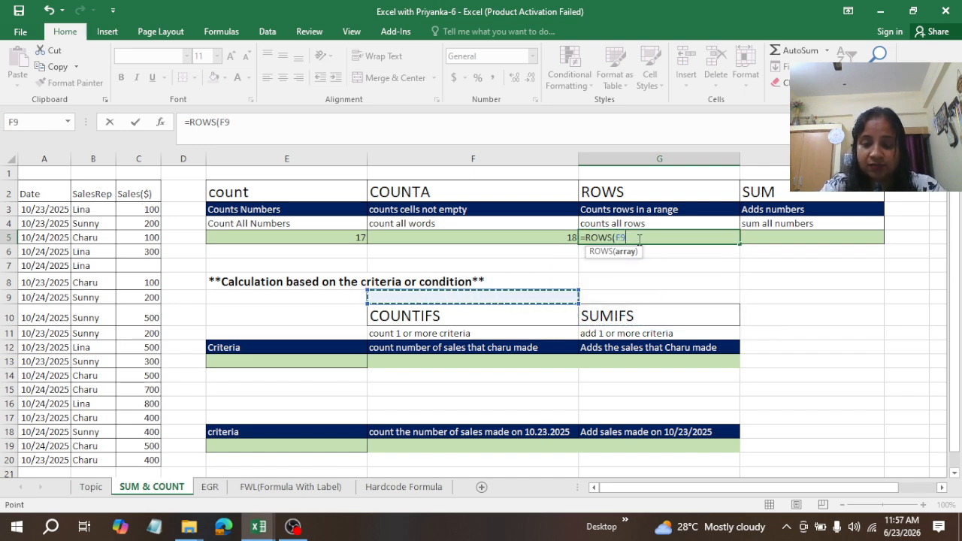
key(BackSpace)
key(BackSpace)
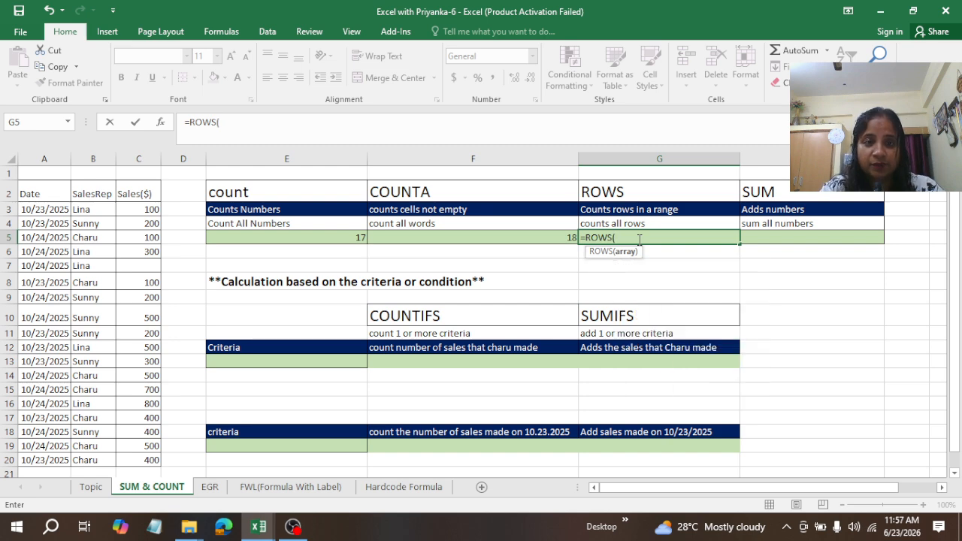
click(139, 211)
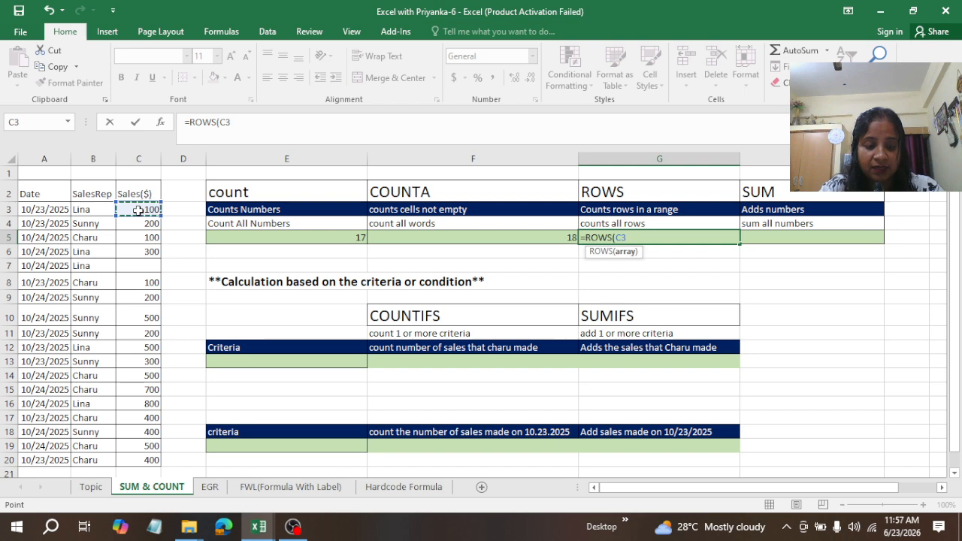
key(shift+Down)
key(shift+Down)
key(shift+Down)
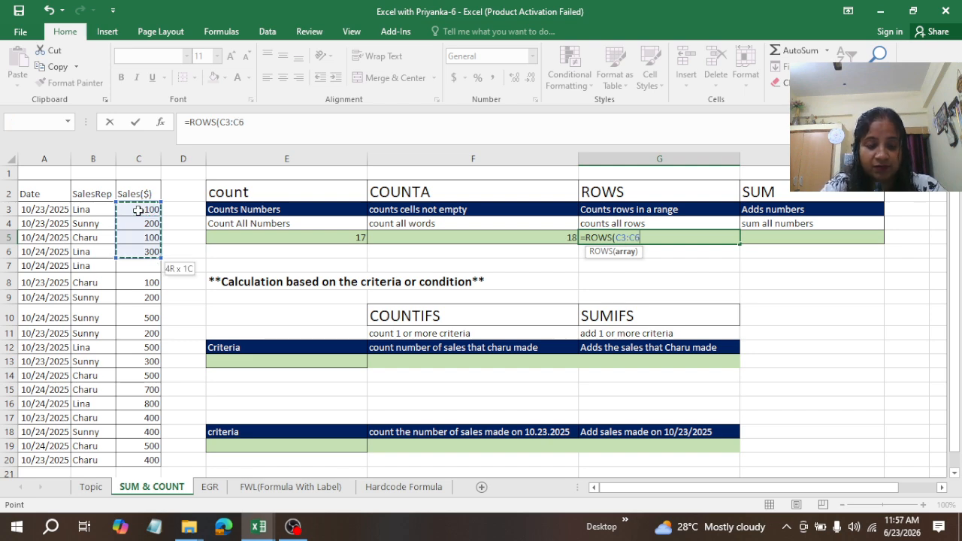
key(ctrl+shift+Down)
key(ctrl+shift+Down)
key(ctrl+shift+Down)
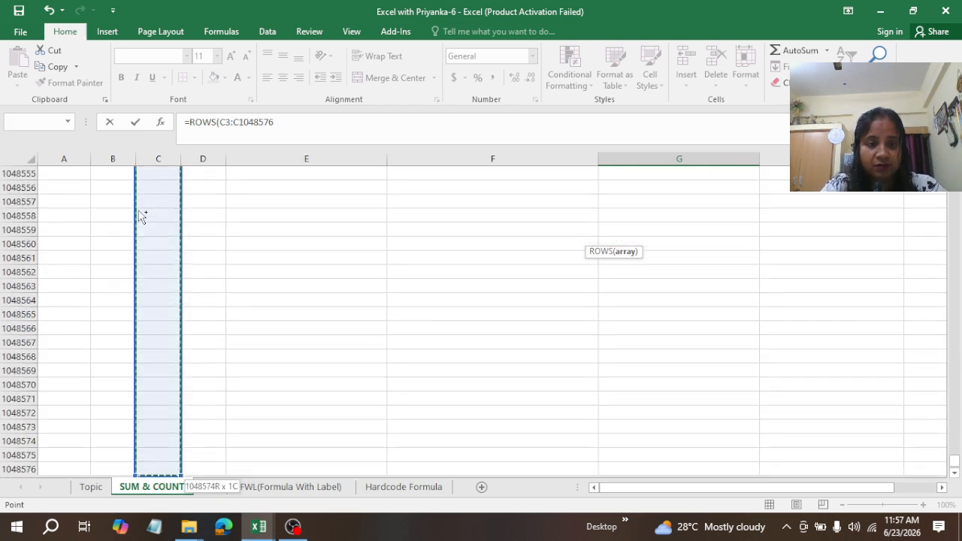
key(ctrl+shift+Up)
key(ctrl+shift+Up)
key(ctrl+shift+Up)
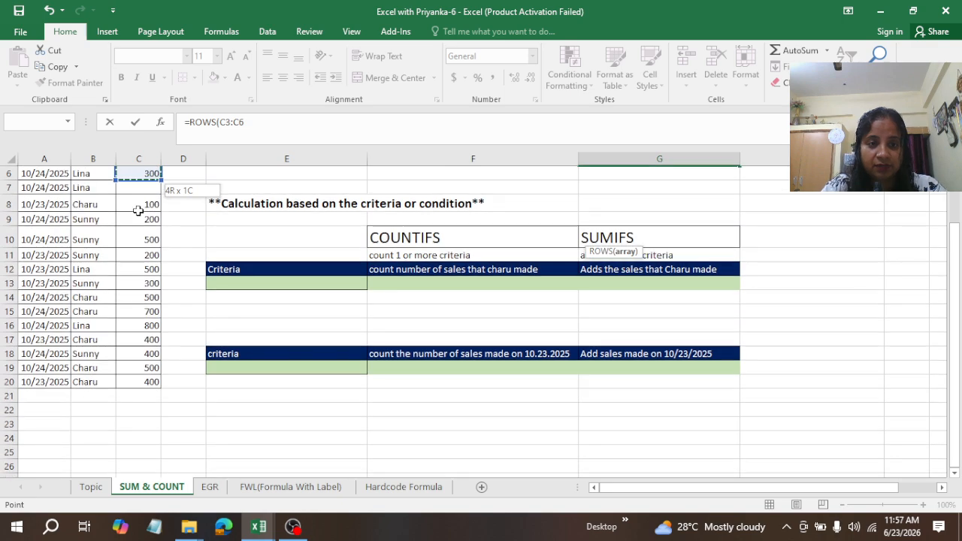
drag(955, 271, 955, 201)
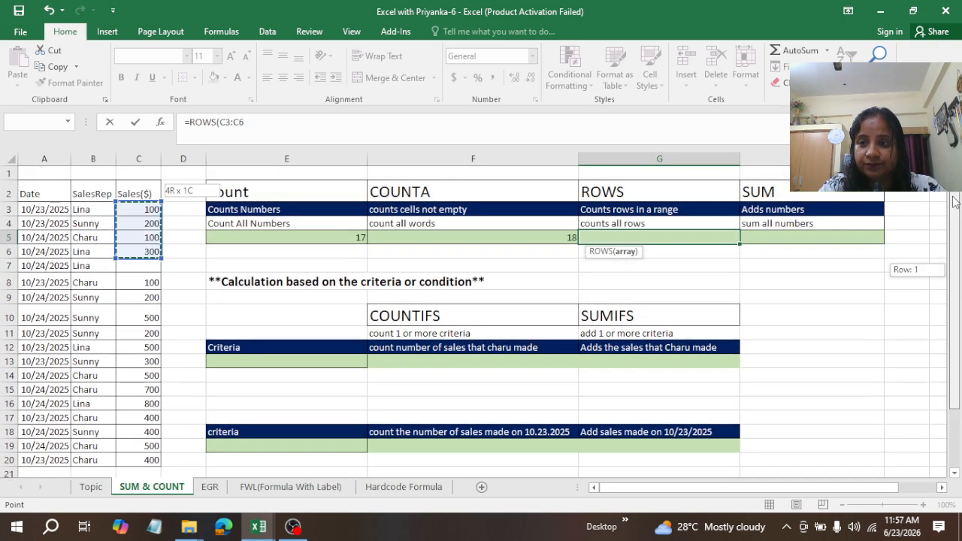
Complete the formula in G5 as =ROWS(C3:C20) to count the rows of the Sales($) column
click(151, 209)
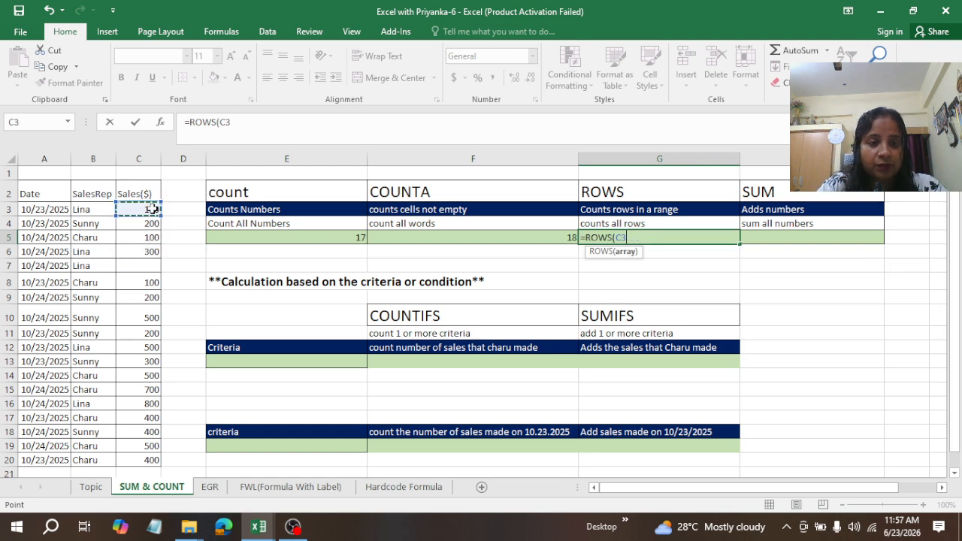
drag(151, 209, 151, 463)
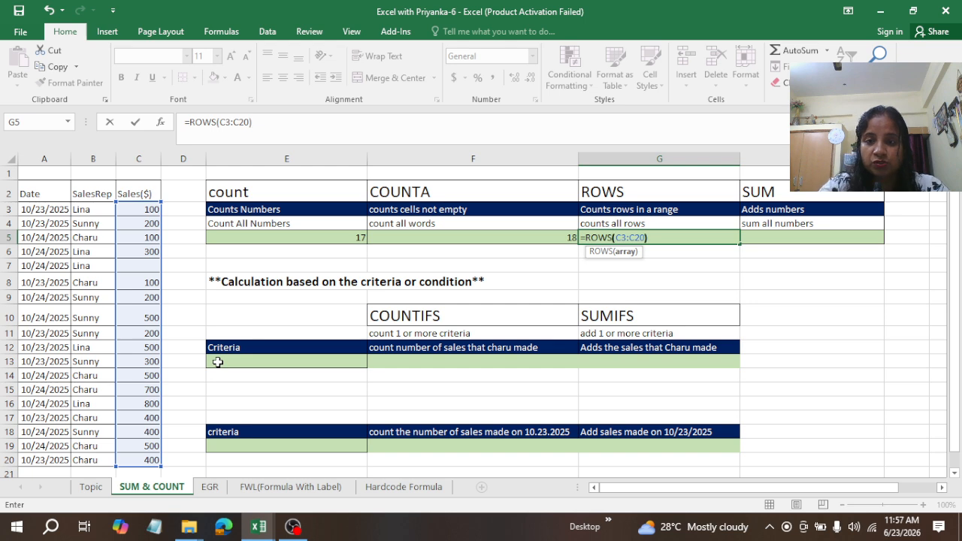
key(ctrl+Return)
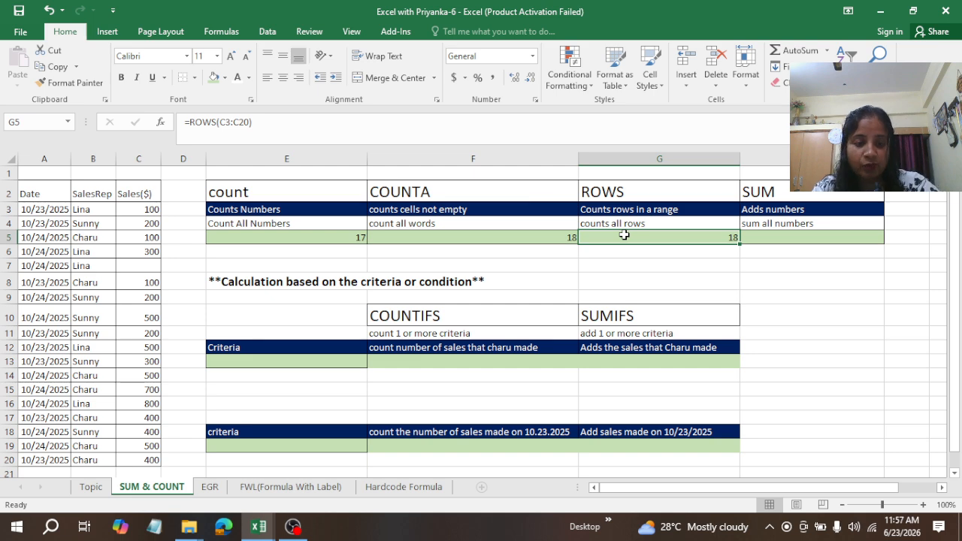
Change the ROWS formula in G5 to cover the whole table including its headers, as =ROWS(A2:C20)
key(F2)
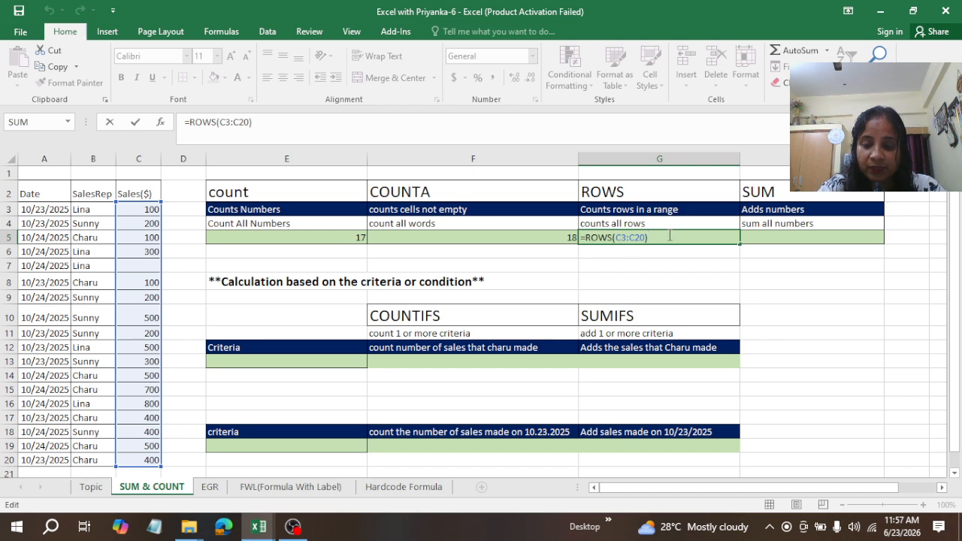
key(BackSpace)
key(BackSpace)
key(BackSpace)
key(BackSpace)
key(BackSpace)
key(BackSpace)
key(BackSpace)
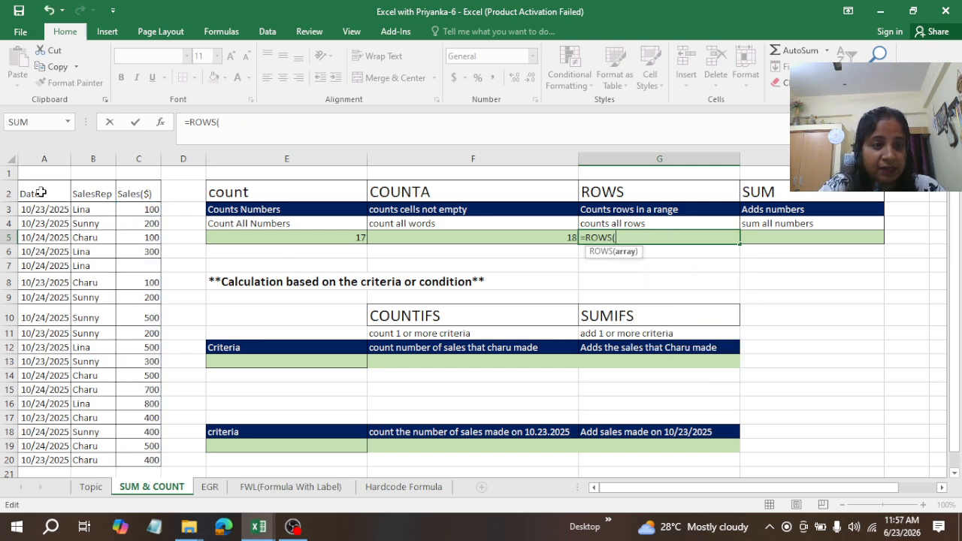
drag(40, 193, 133, 466)
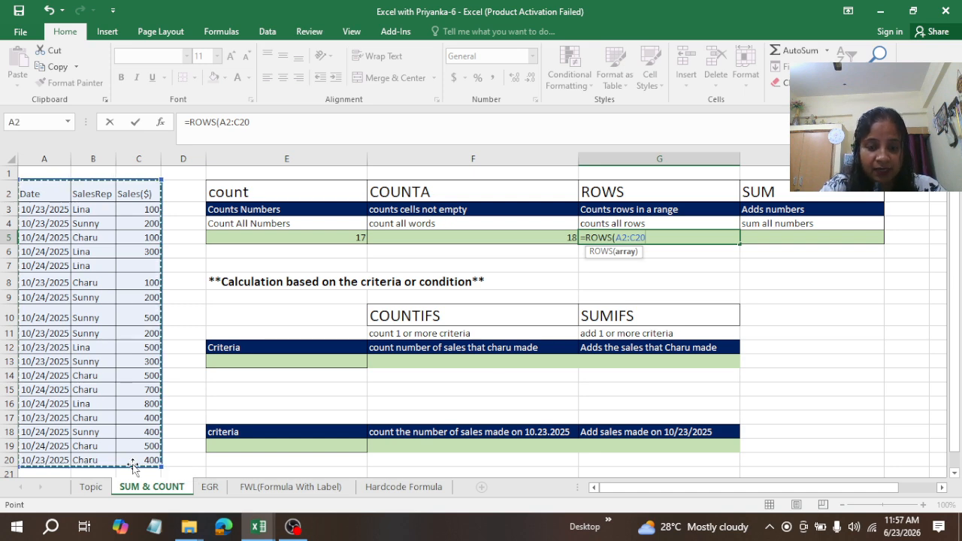
key(ctrl+Return)
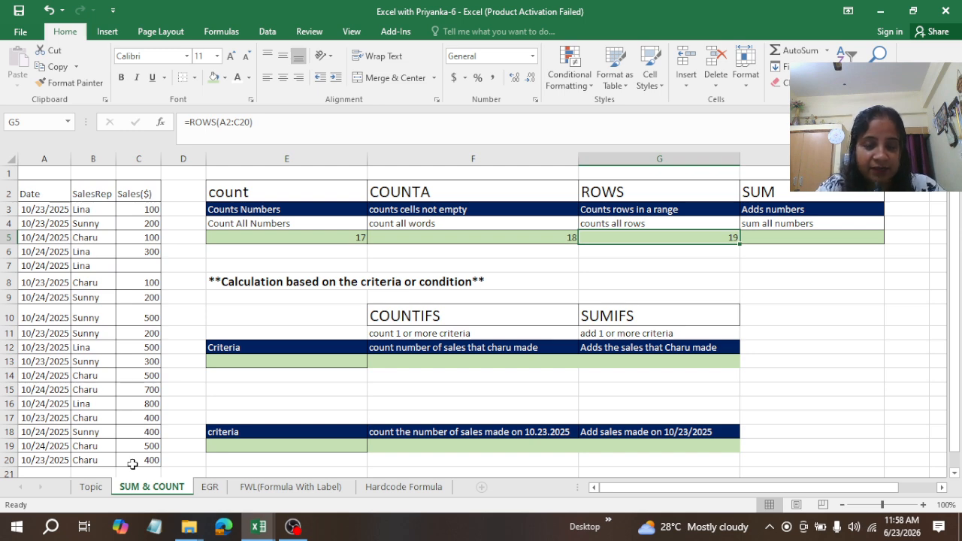
Total the sales values in cell H5 with the formula =SUM(C3:C20)
click(779, 240)
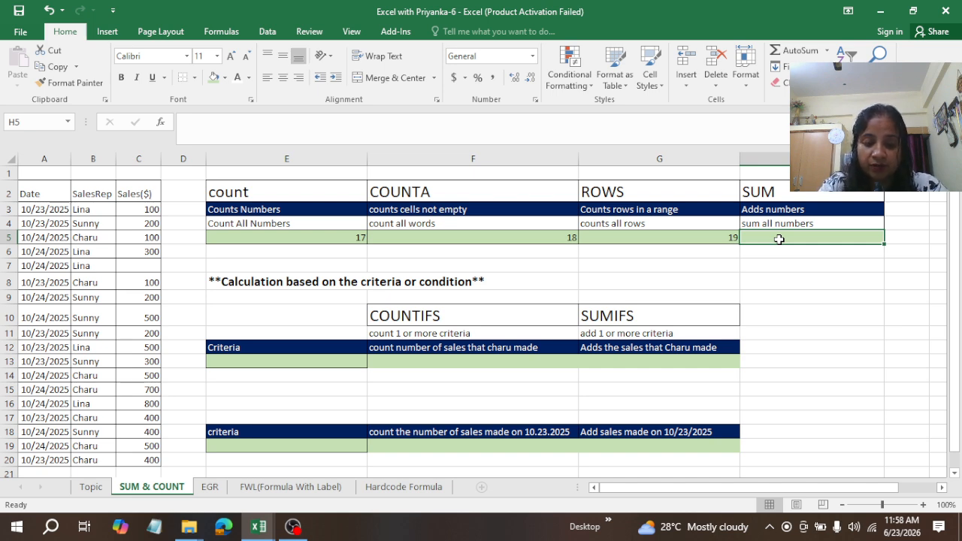
key(alt+equal)
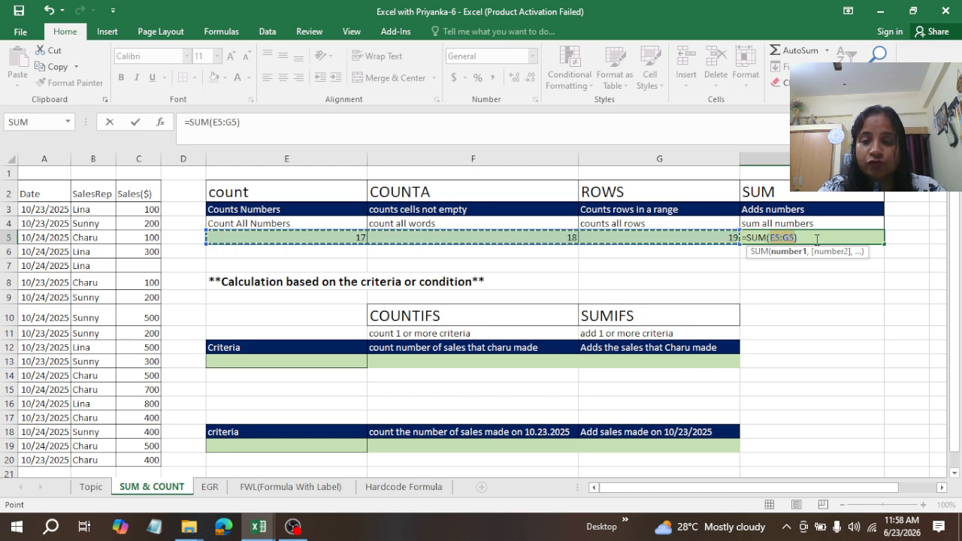
key(BackSpace)
key(BackSpace)
key(BackSpace)
key(BackSpace)
key(BackSpace)
key(BackSpace)
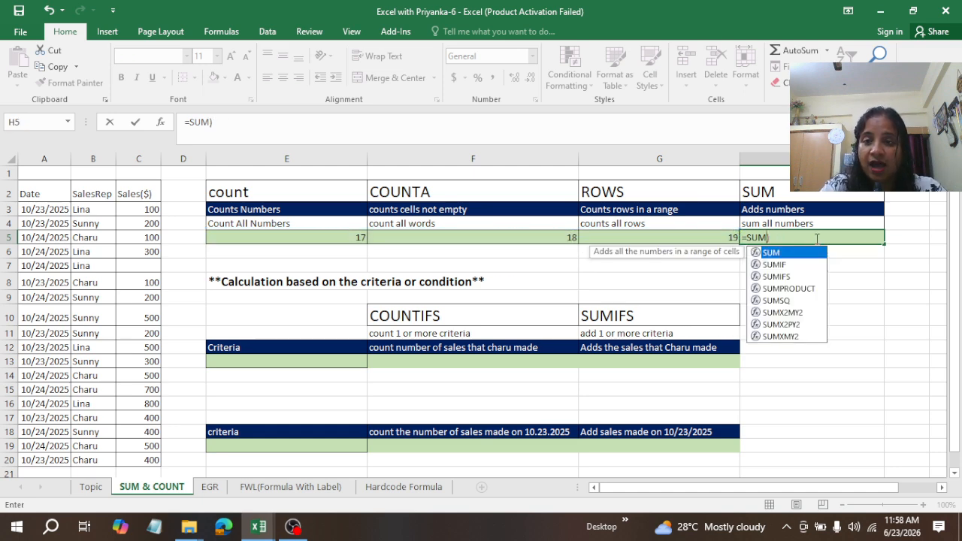
key(Return)
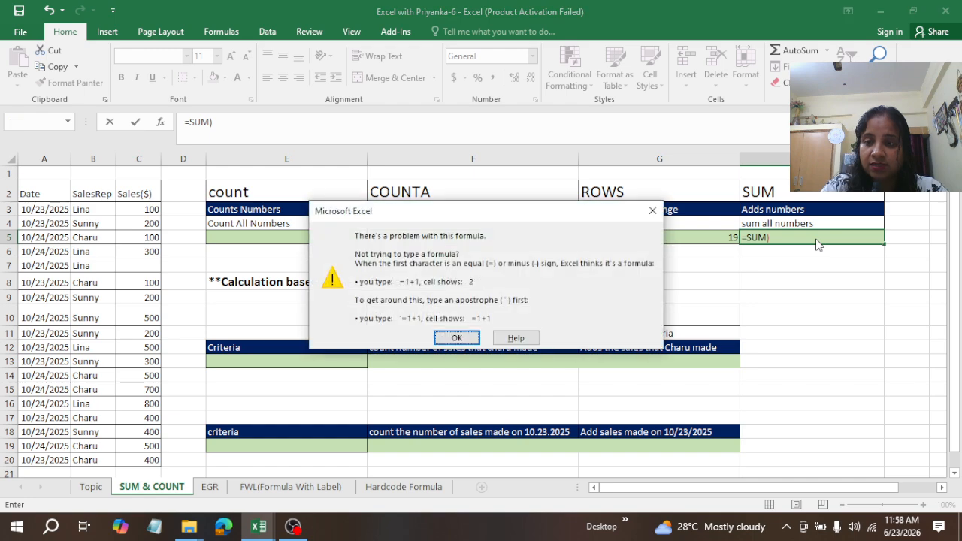
click(654, 210)
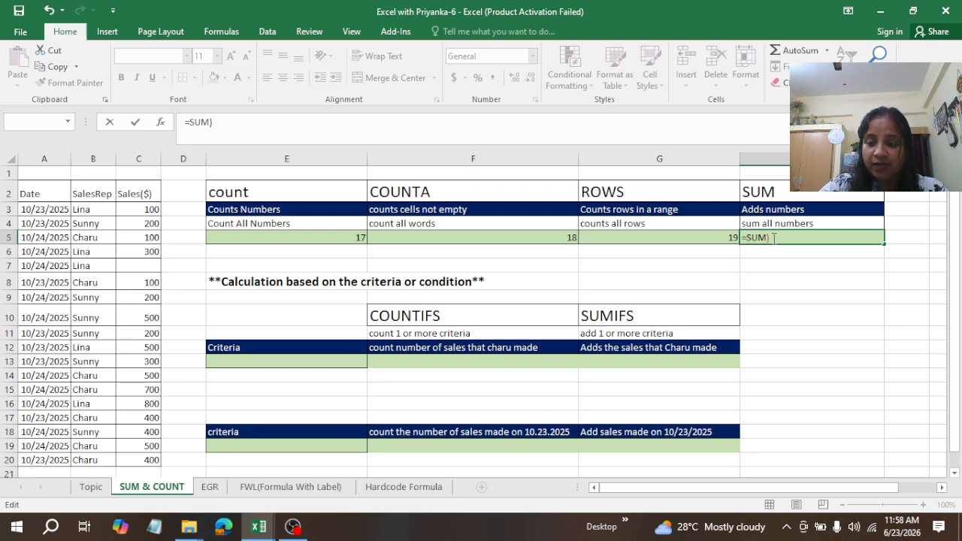
key(BackSpace)
text(()
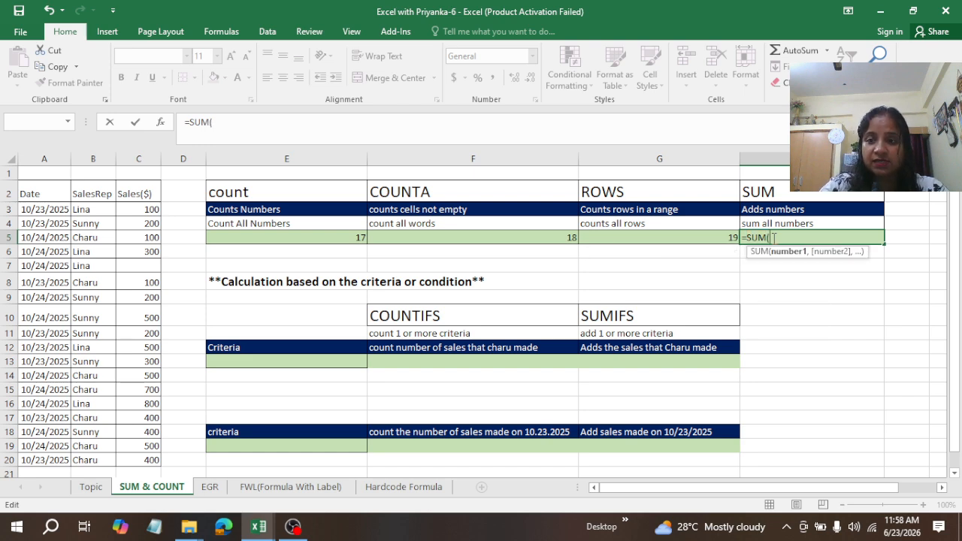
click(144, 209)
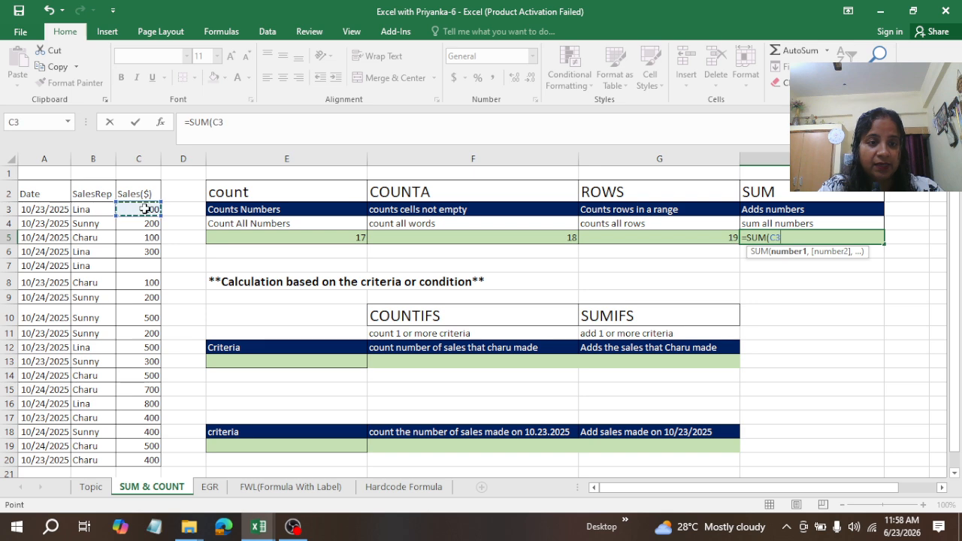
drag(144, 209, 161, 460)
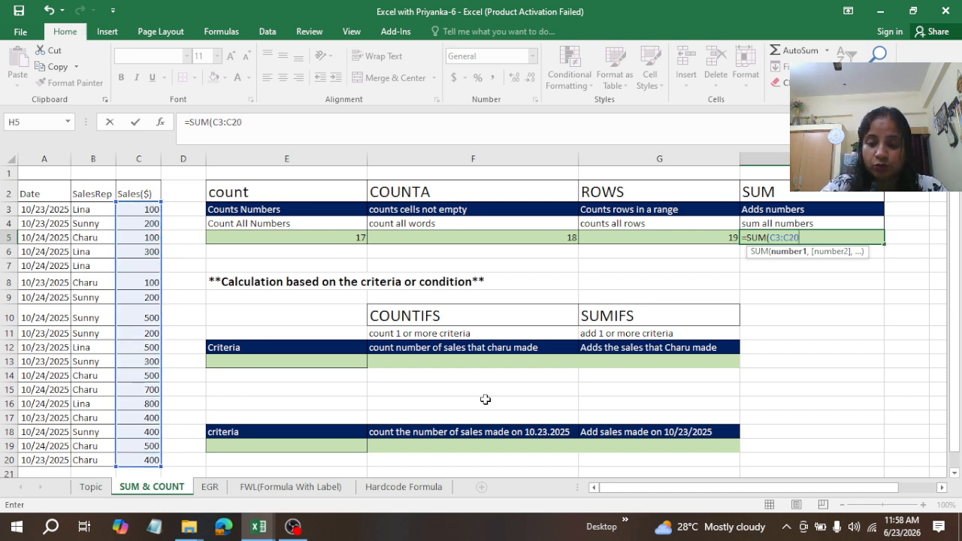
key(ctrl+Return)
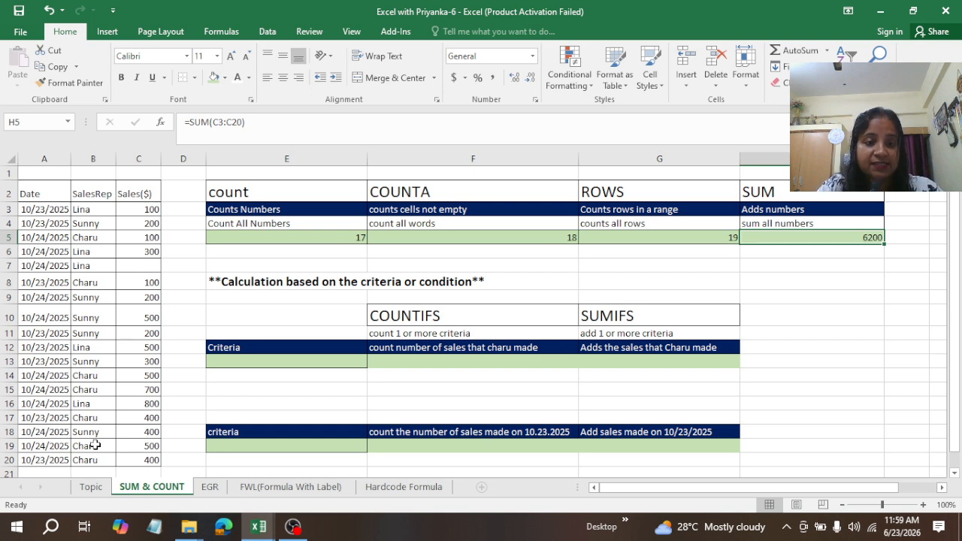
click(422, 317)
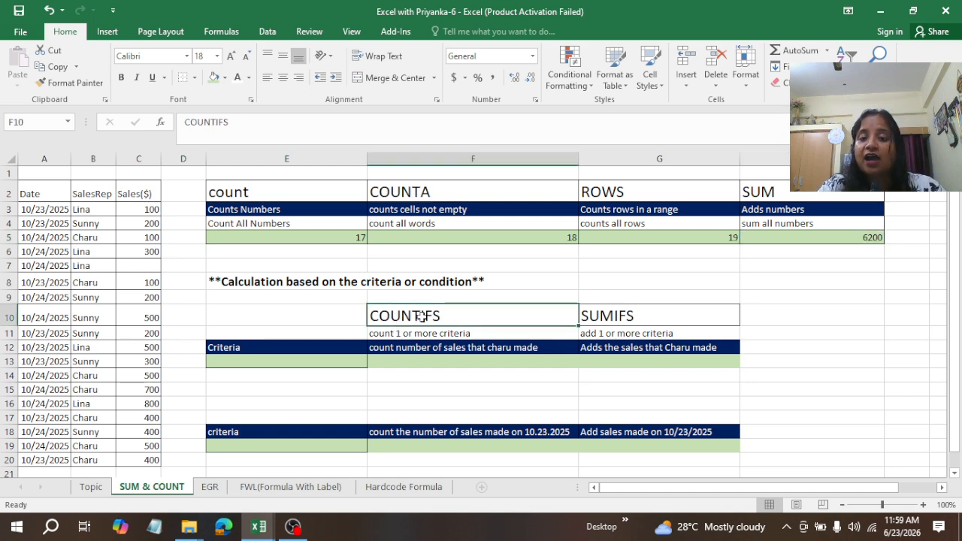
click(655, 309)
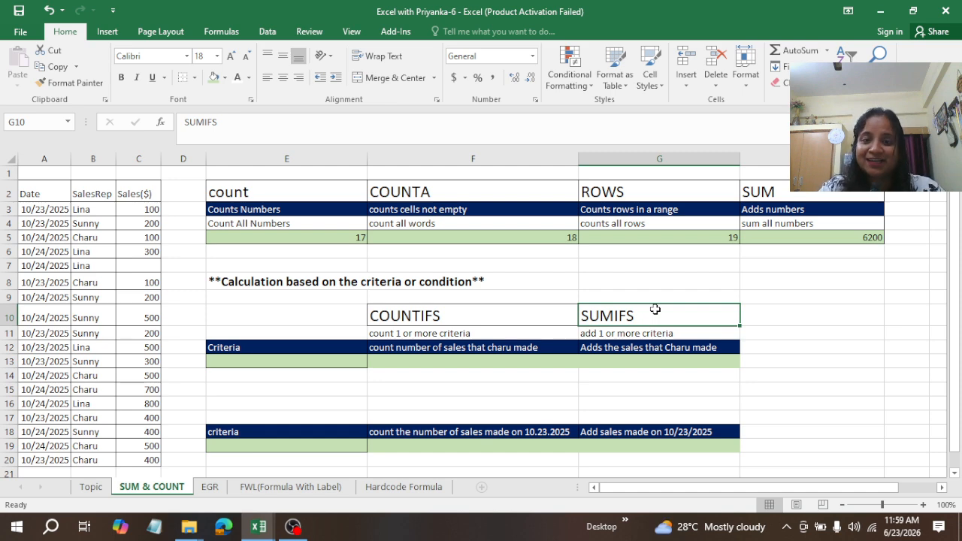
Copy the sales rep's name from cell B5 into the first criteria cell, E13
click(309, 363)
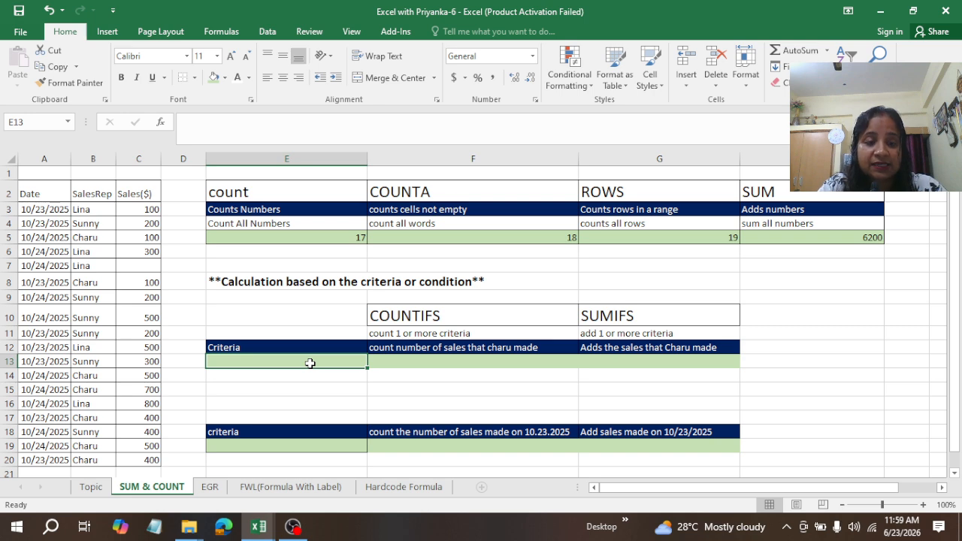
click(86, 239)
key(ctrl+c)
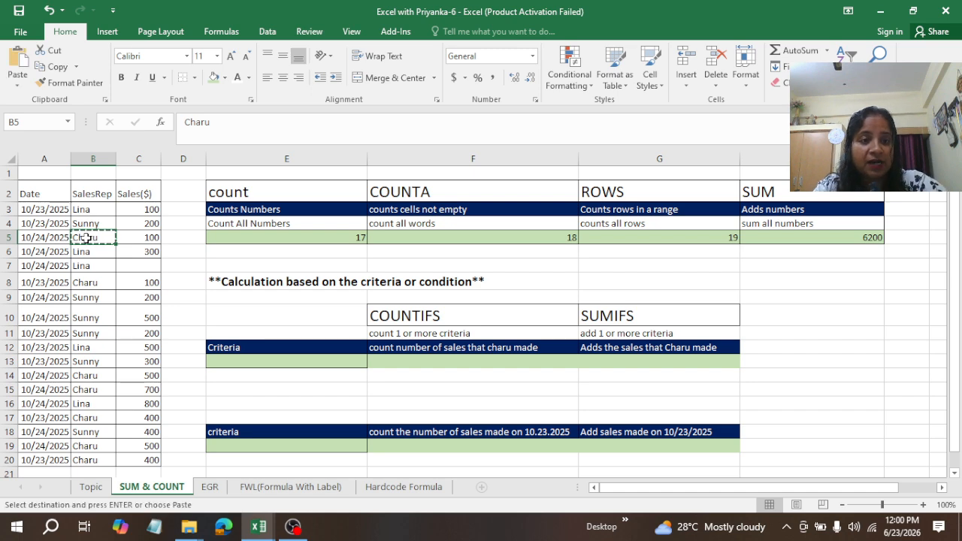
click(239, 356)
key(ctrl+v)
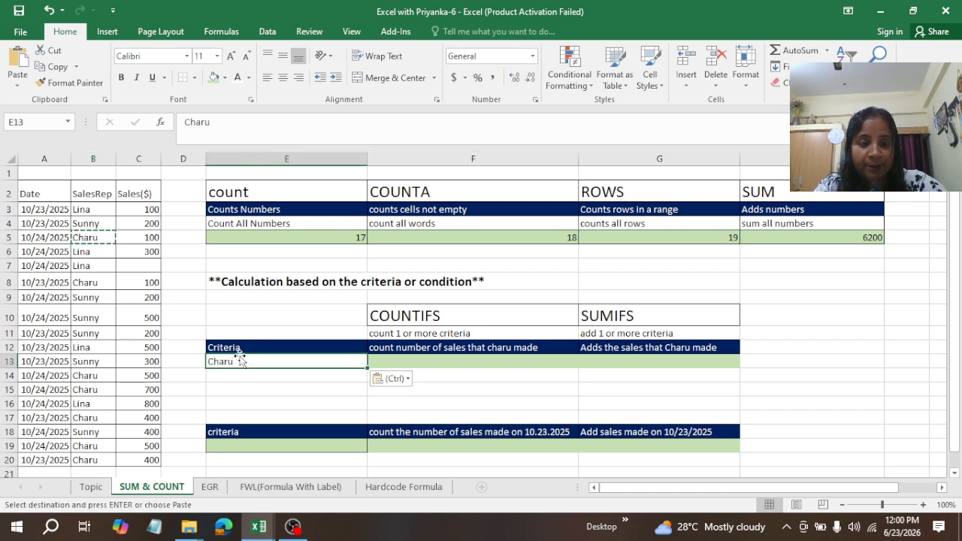
Count the sales rep's sales in F13 with the formula =COUNTIFS(B3:B20,E13)
click(442, 366)
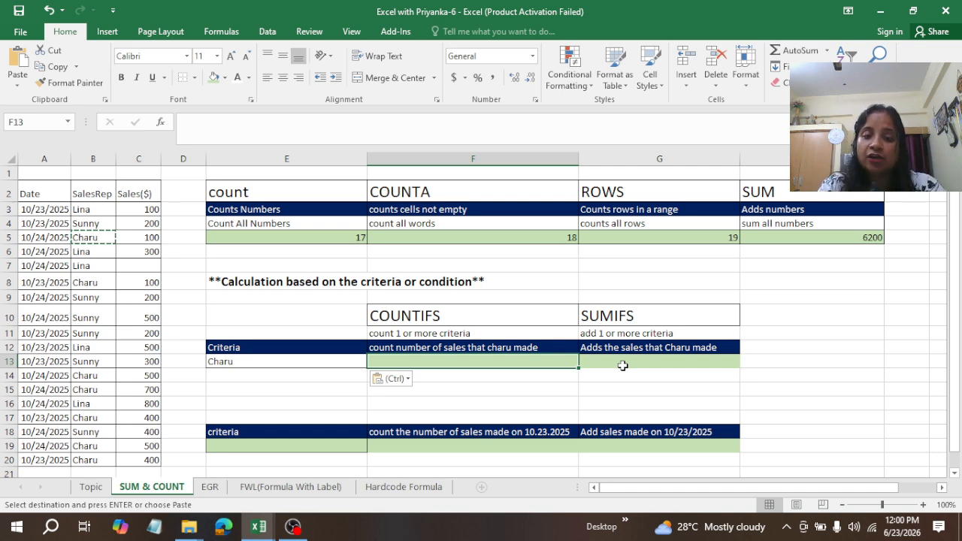
text(=coun)
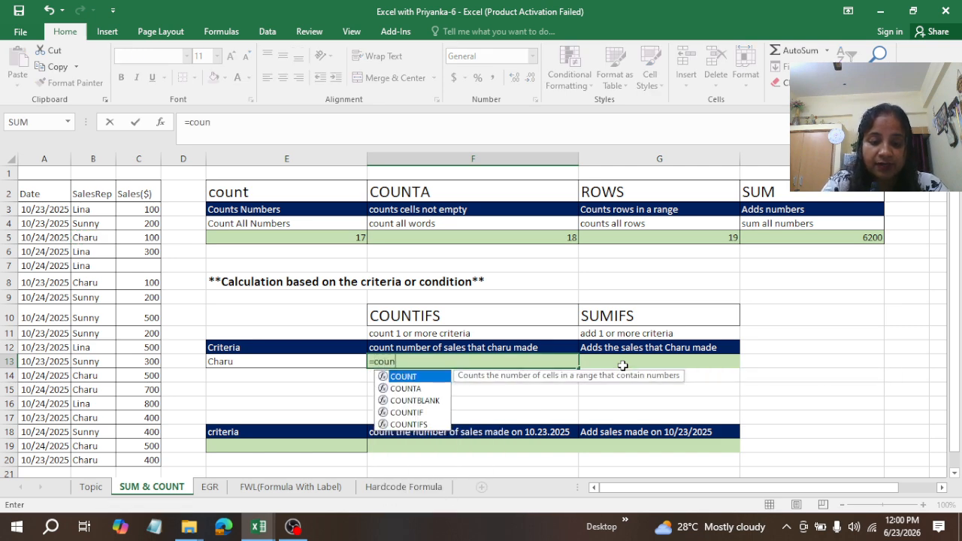
text(tif)
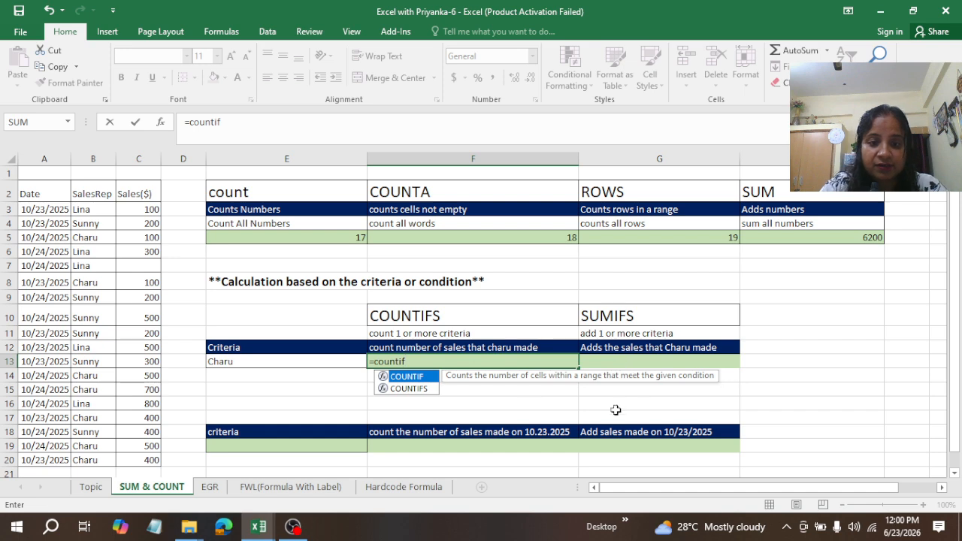
click(406, 391)
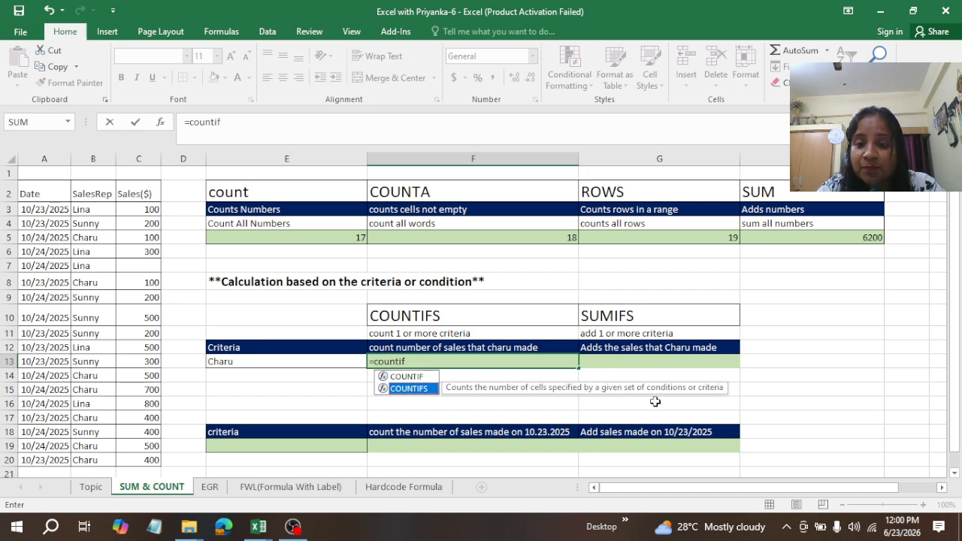
double_click(412, 389)
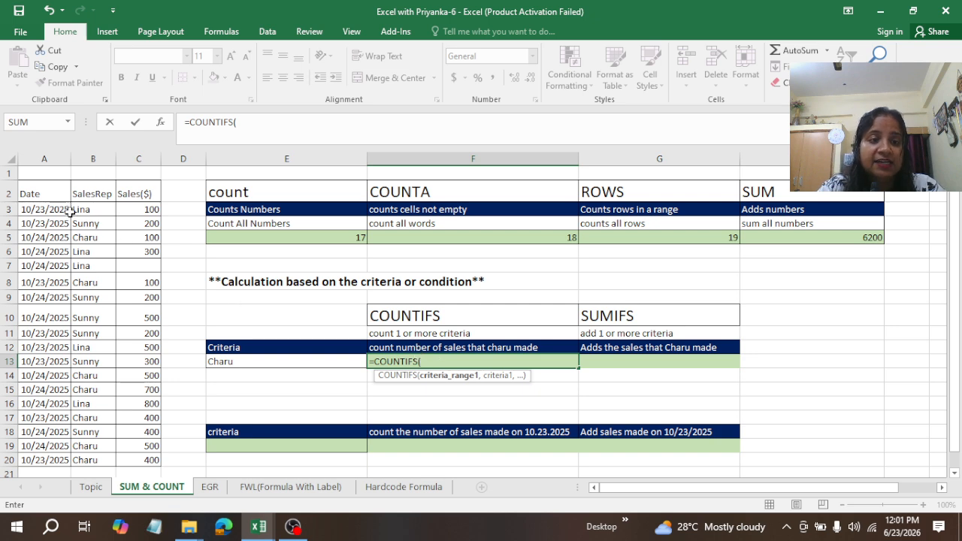
drag(80, 209, 89, 456)
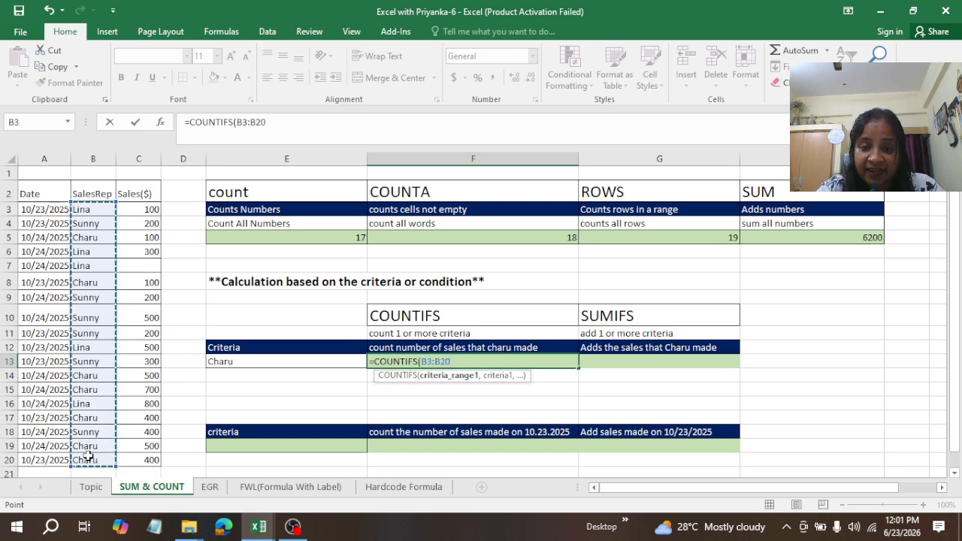
text(,)
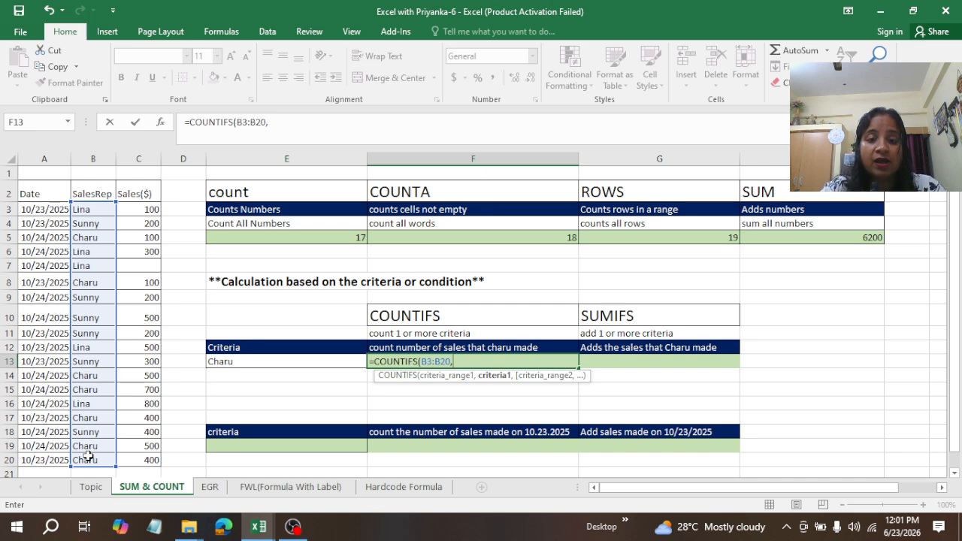
click(229, 362)
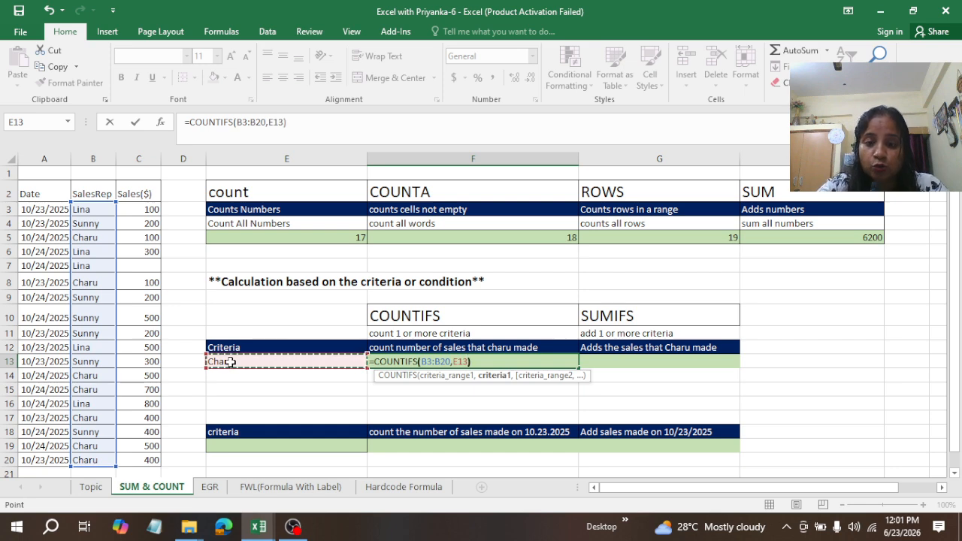
text())
key(ctrl+Return)
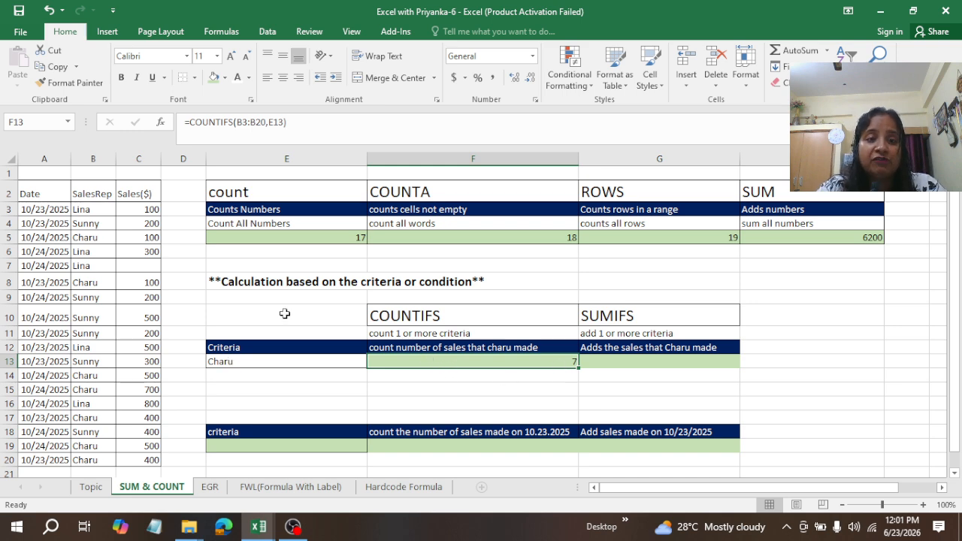
Go through the SalesRep entries from B3 to B20 and compare the rep's occurrences with the COUNTIFS result in F13
click(86, 212)
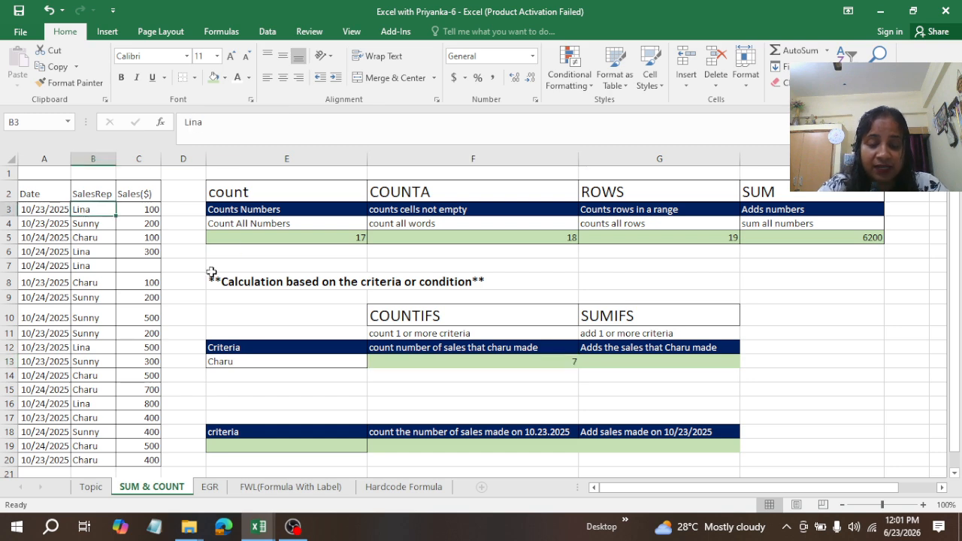
key(Down)
key(Down)
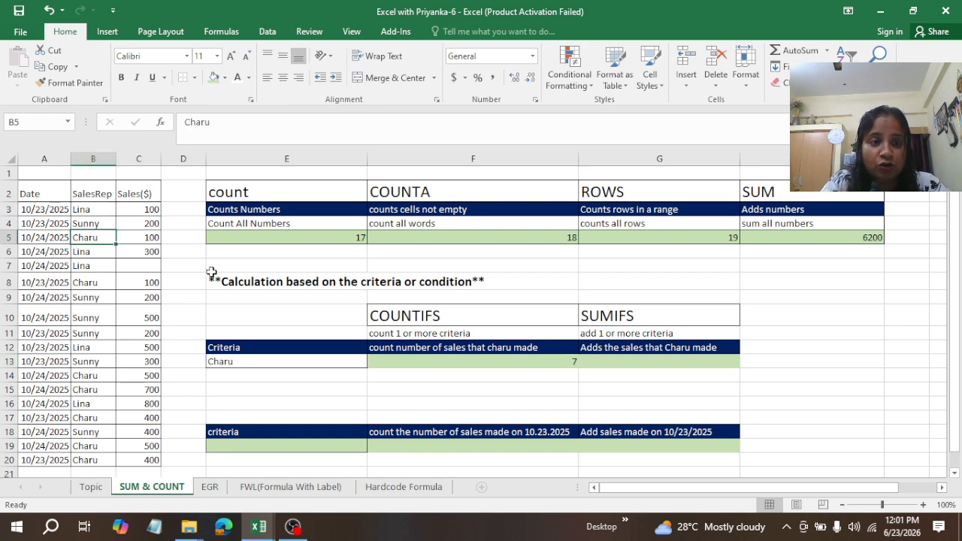
key(Down)
key(Down)
key(Down)
key(Down)
key(Down)
key(Down)
key(Down)
key(Down)
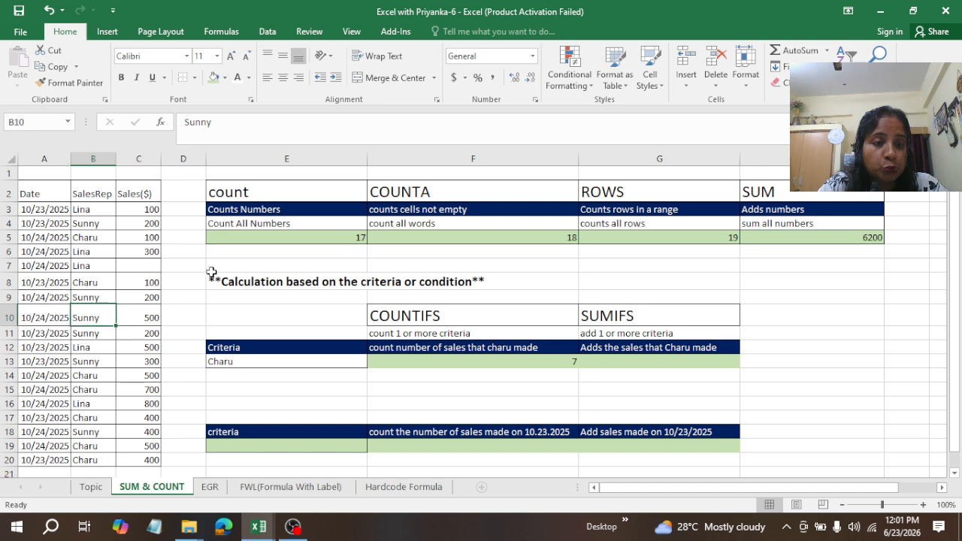
key(Down)
key(Down)
key(Down)
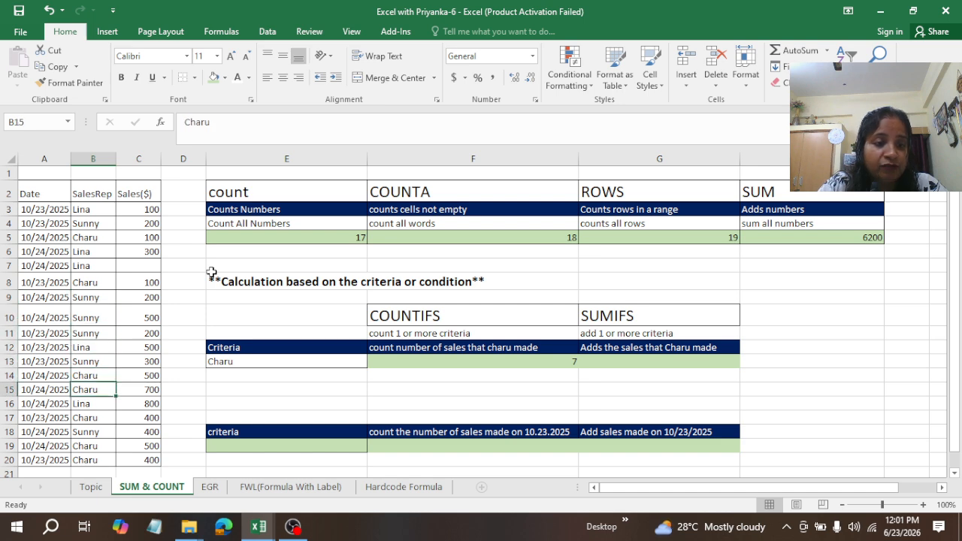
key(Down)
key(Down)
key(Down)
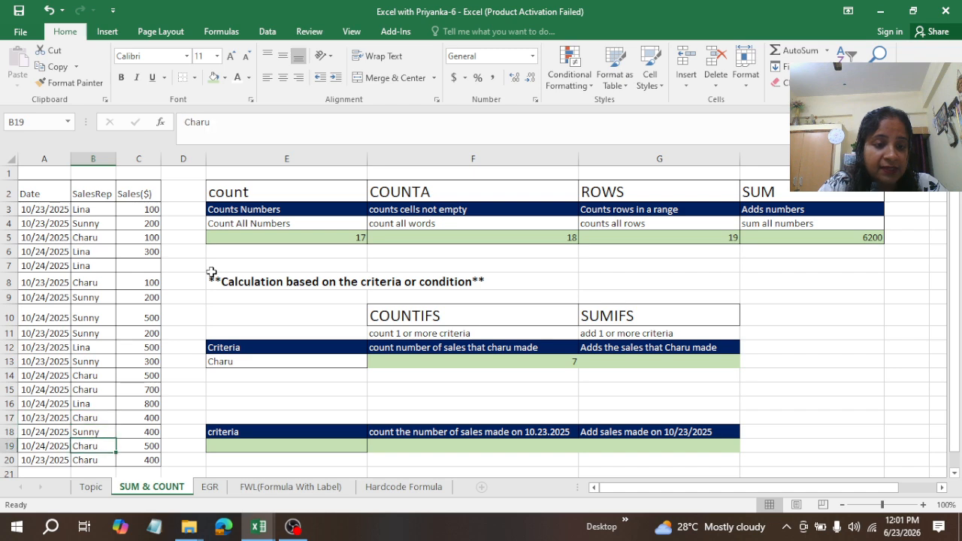
key(Down)
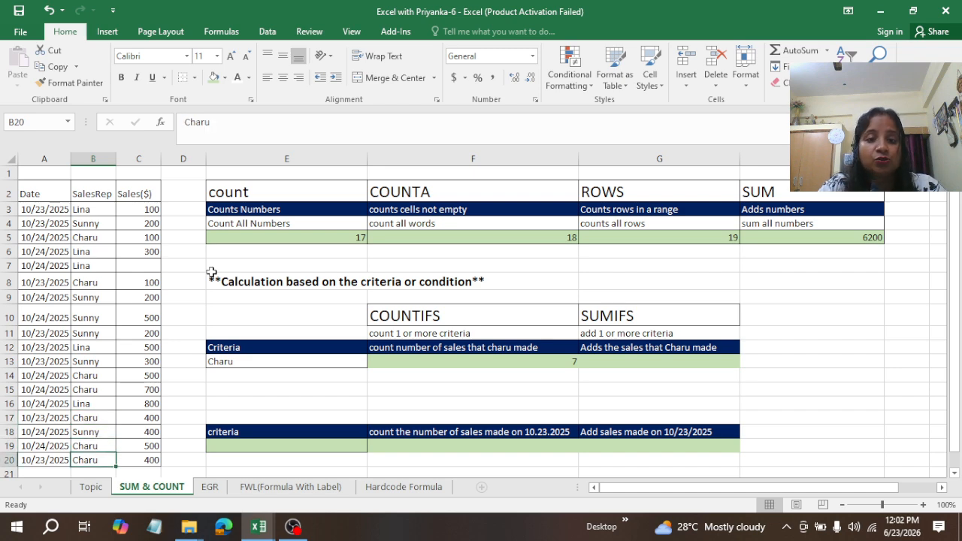
click(454, 361)
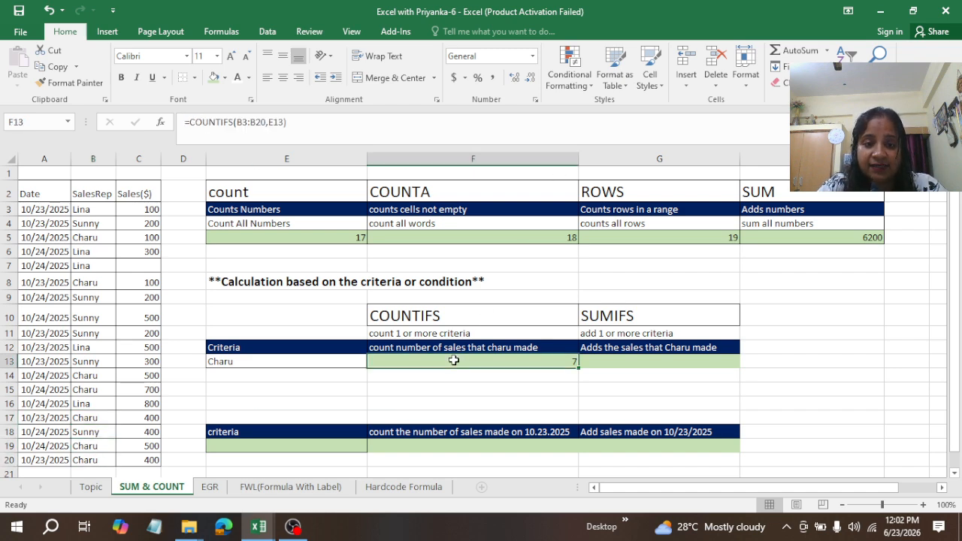
click(662, 359)
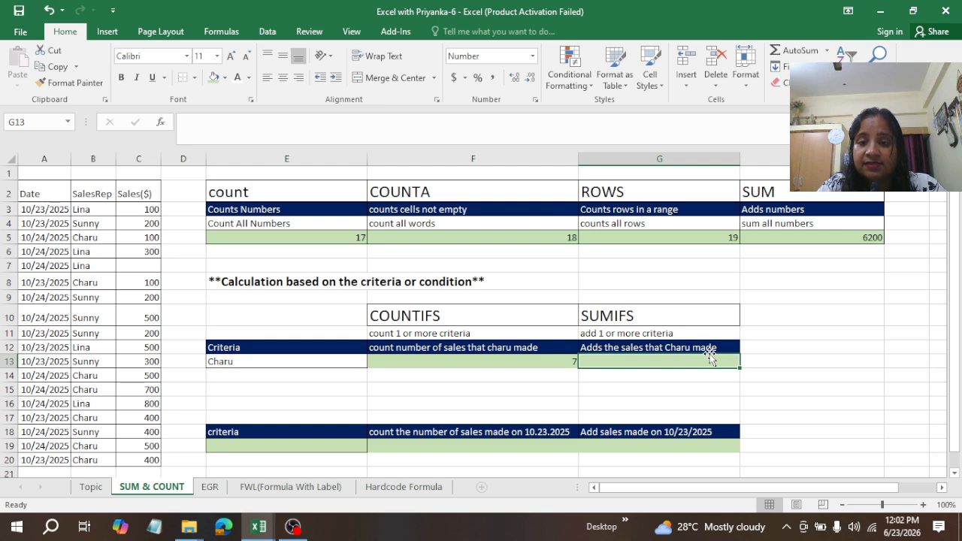
Change the criterion in E13 to the sales rep named in B3 to test the COUNTIFS formula
click(285, 362)
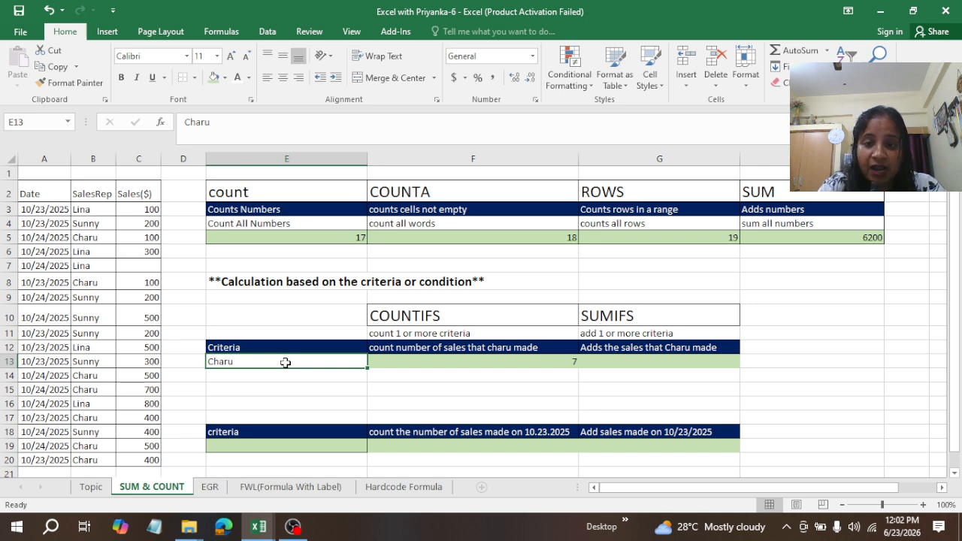
text(Lina)
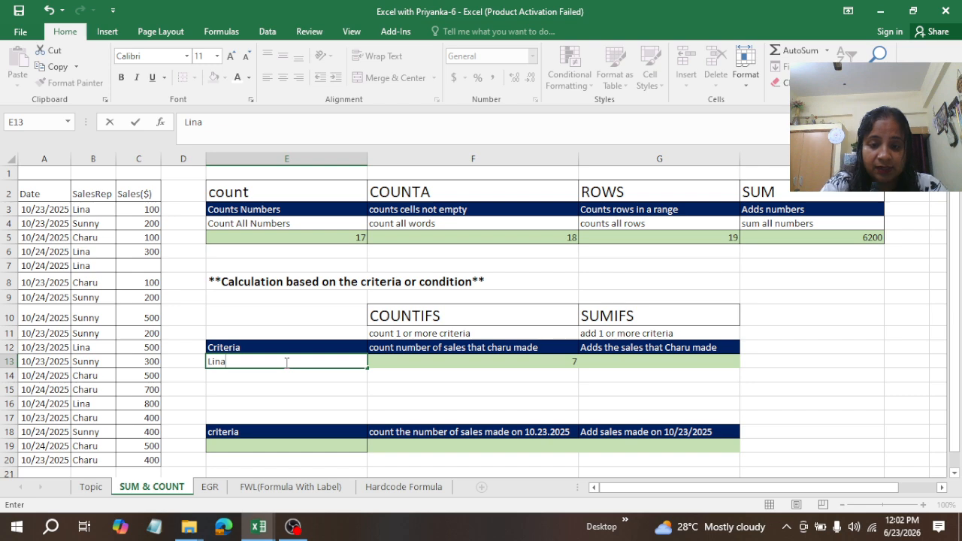
key(ctrl+Return)
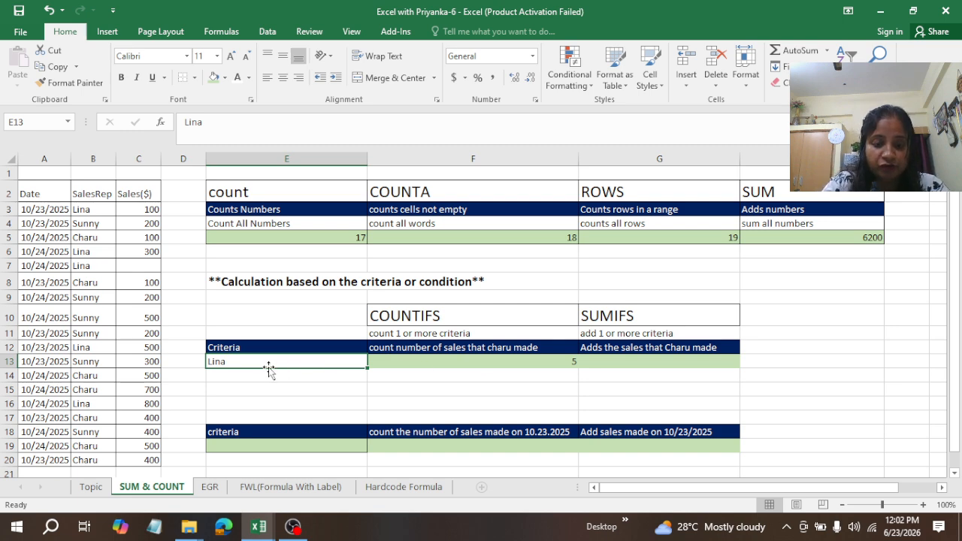
Set the criterion in E13 back to the previous sales rep, copying the name from B5
double_click(269, 367)
text(Char)
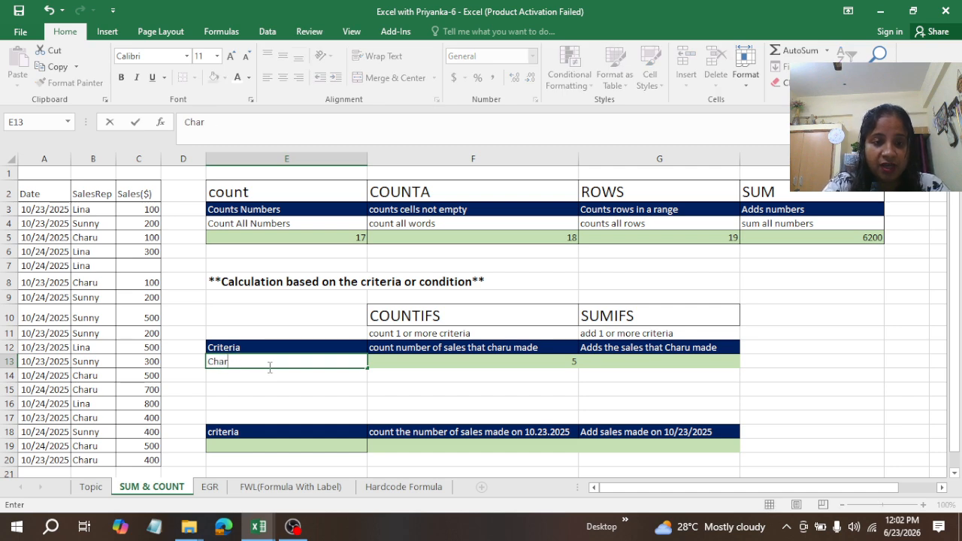
text(u)
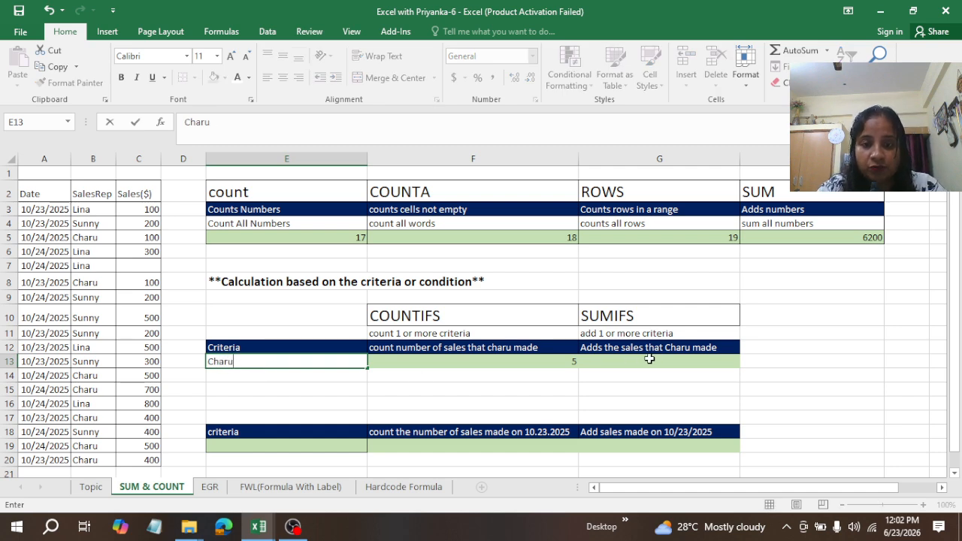
click(91, 237)
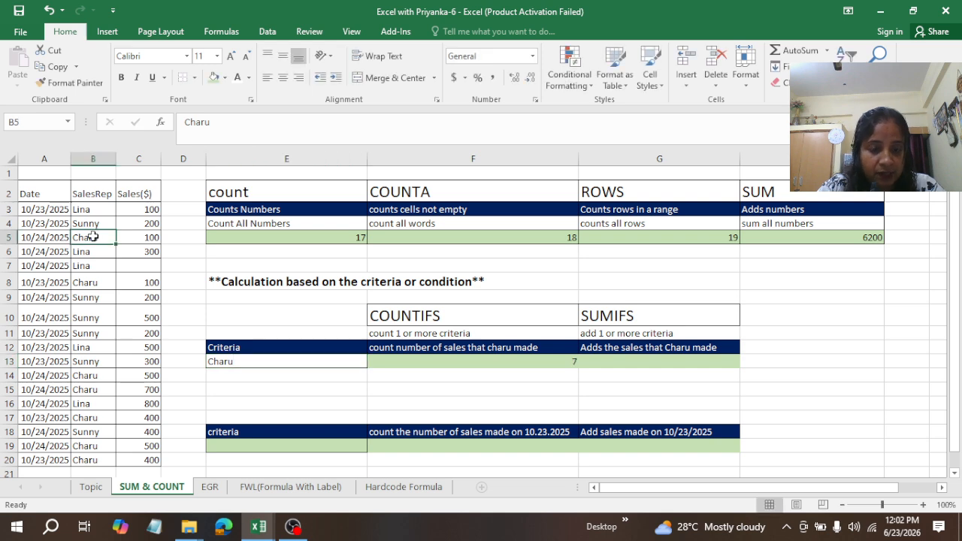
key(ctrl+c)
click(233, 362)
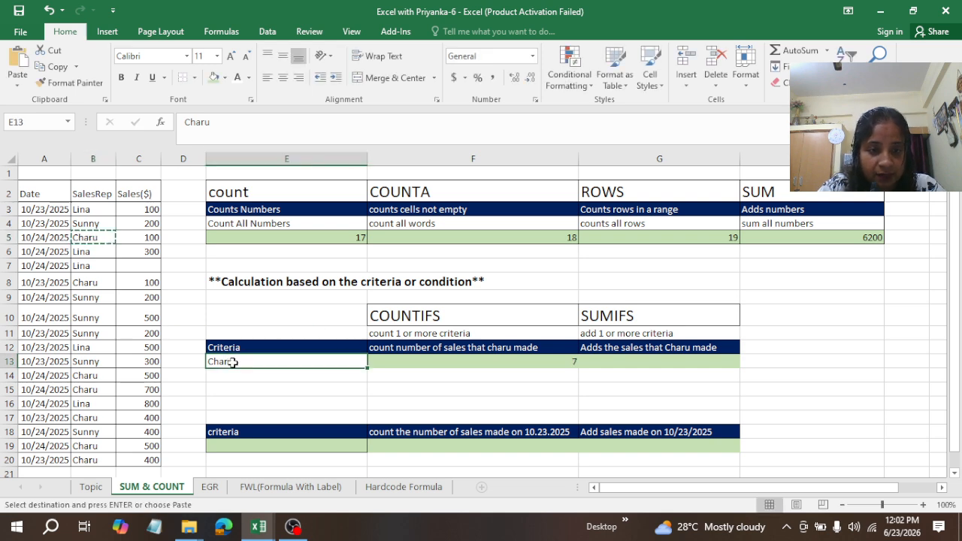
key(ctrl+v)
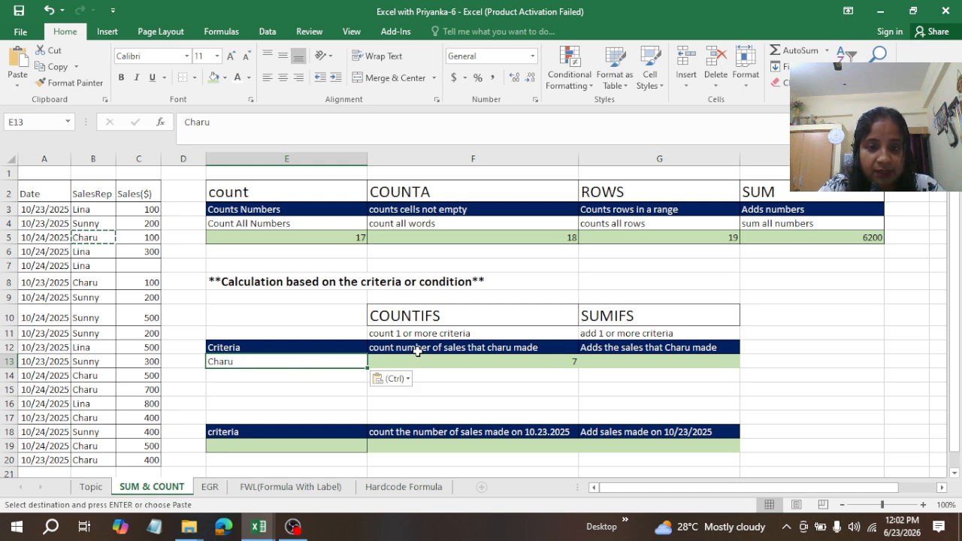
Add up the sales rep's sales in G13 with the formula =SUMIFS(C3:C20,B3:B20,E13)
click(625, 362)
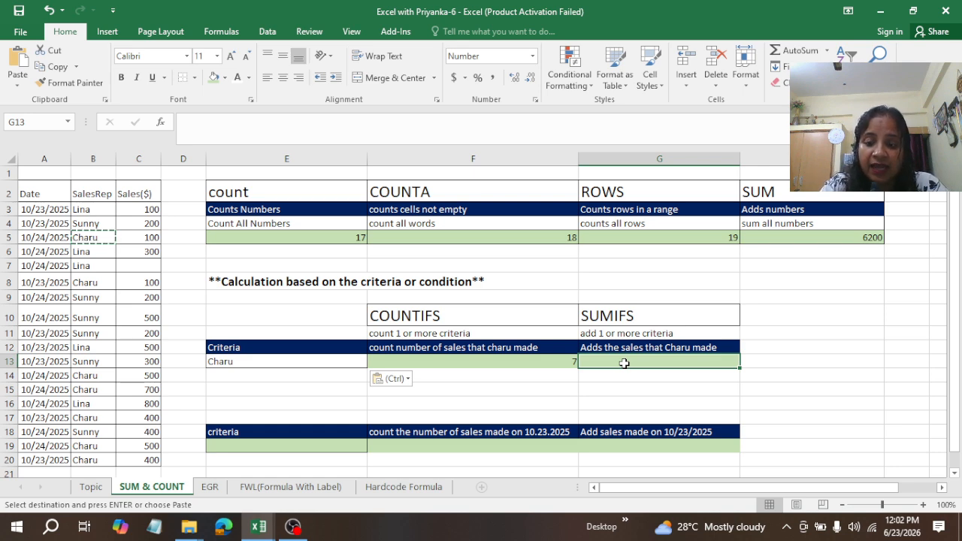
text(=)
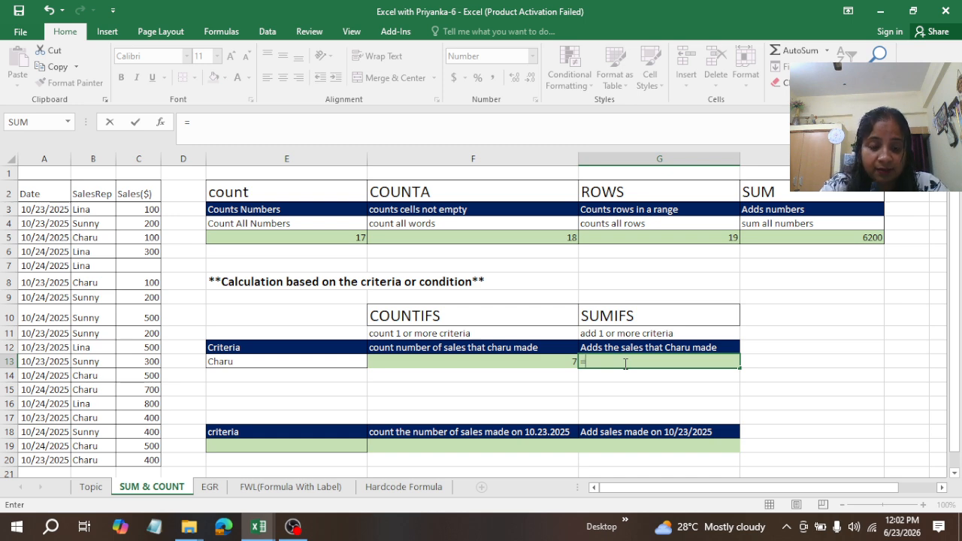
text(sum)
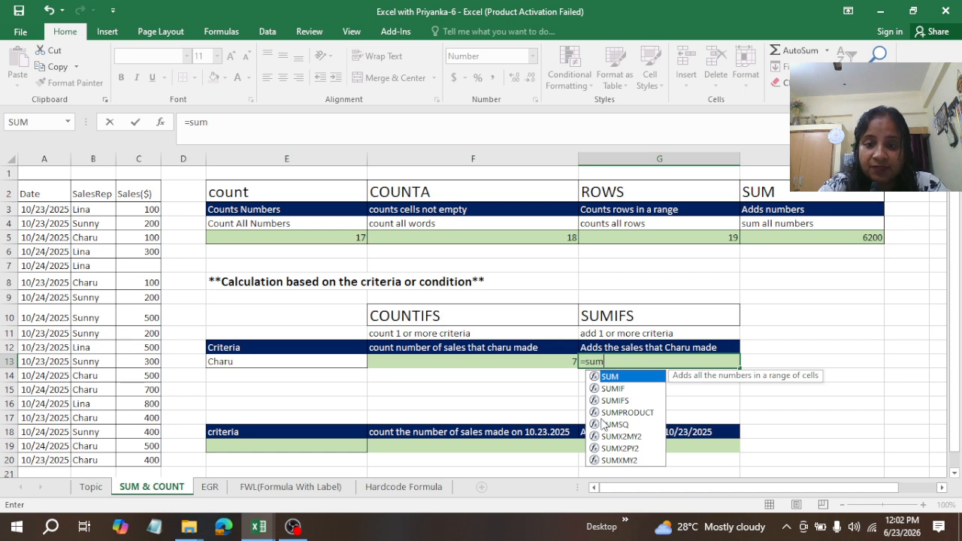
double_click(614, 400)
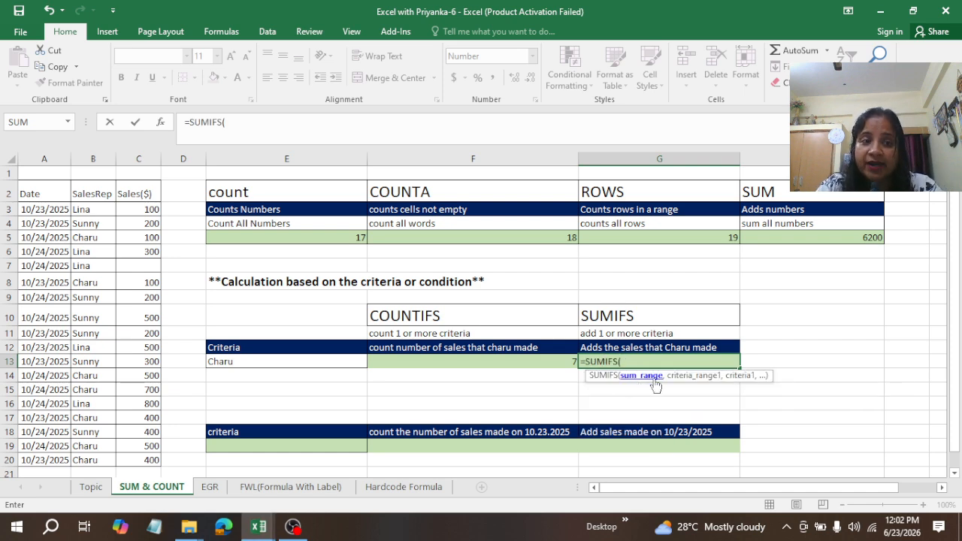
drag(143, 211, 148, 462)
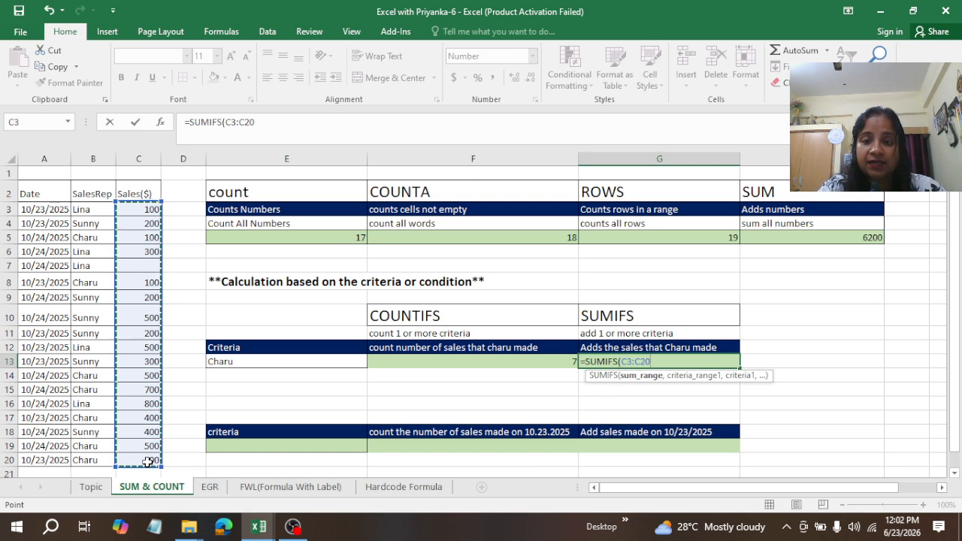
text(,)
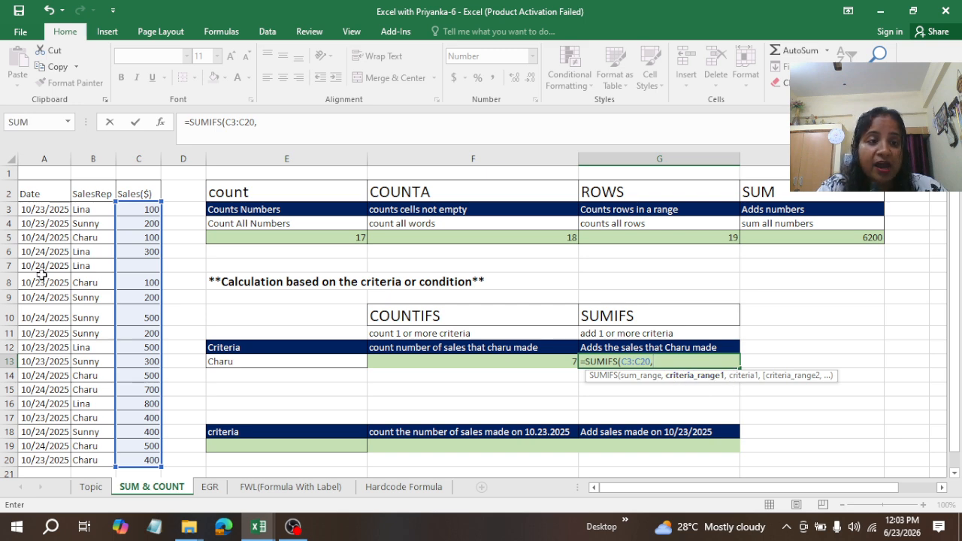
drag(78, 211, 85, 460)
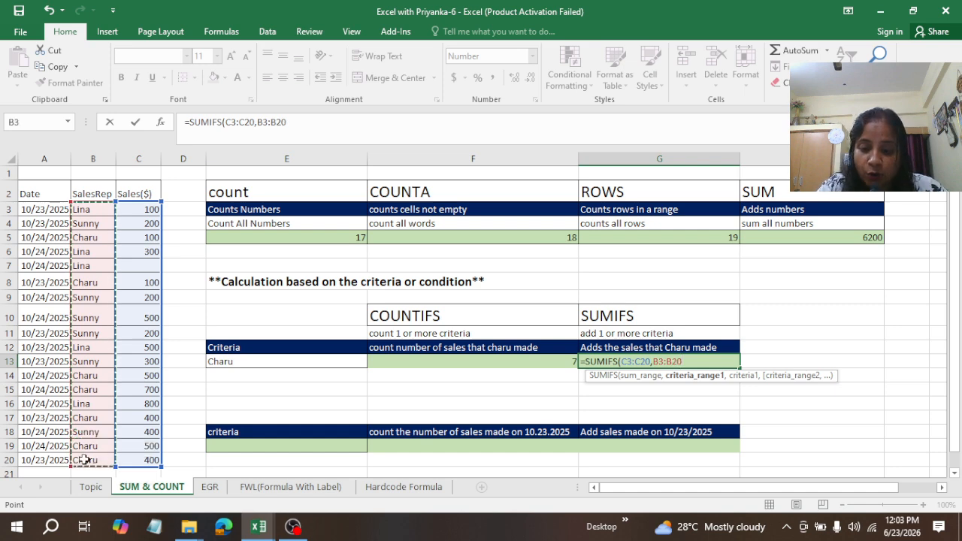
text(,)
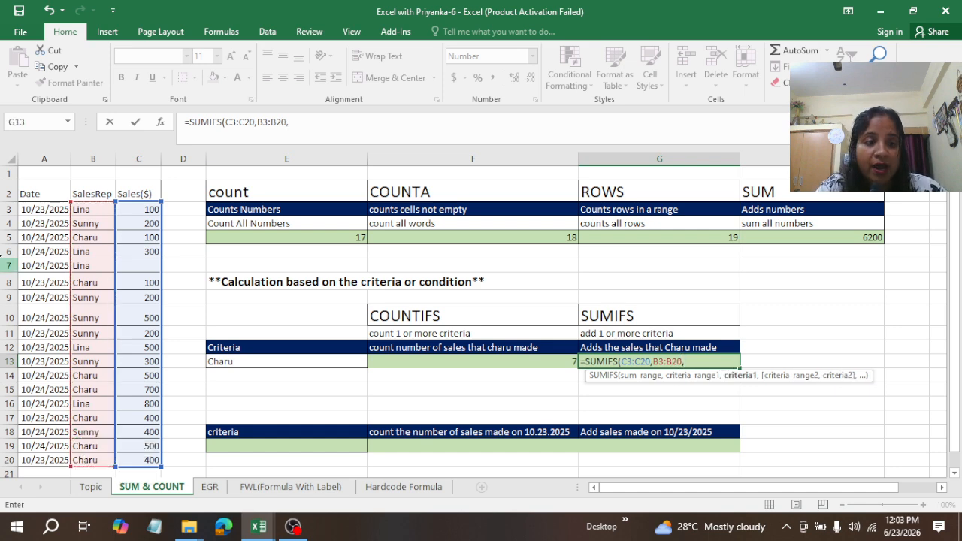
click(247, 362)
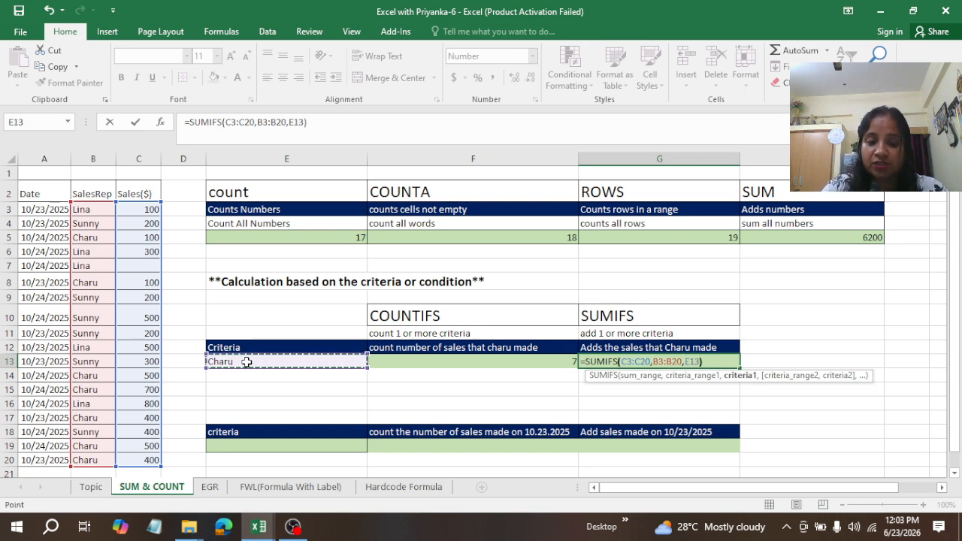
text())
key(ctrl+Return)
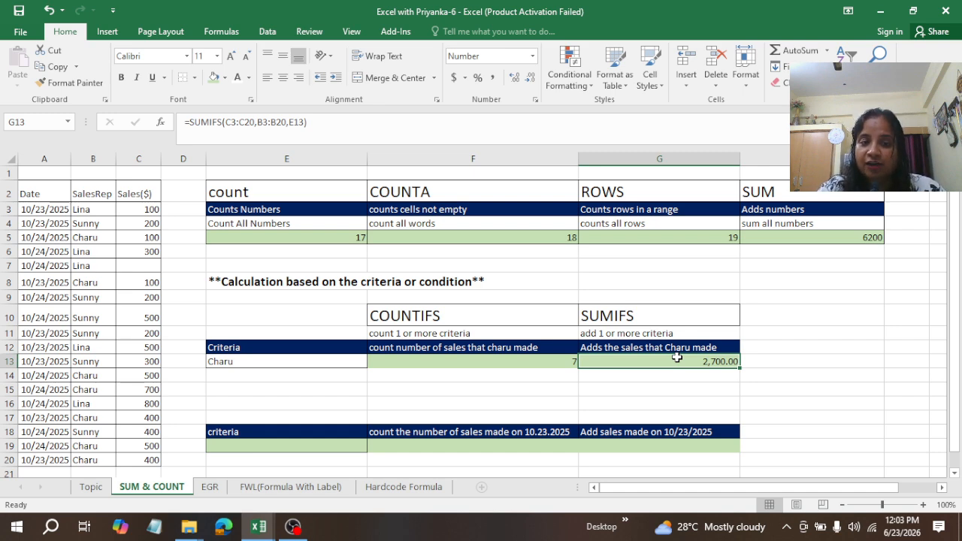
Change the criterion in E13 to the sales rep named in B4, correcting the entry to match the SalesRep column
click(256, 362)
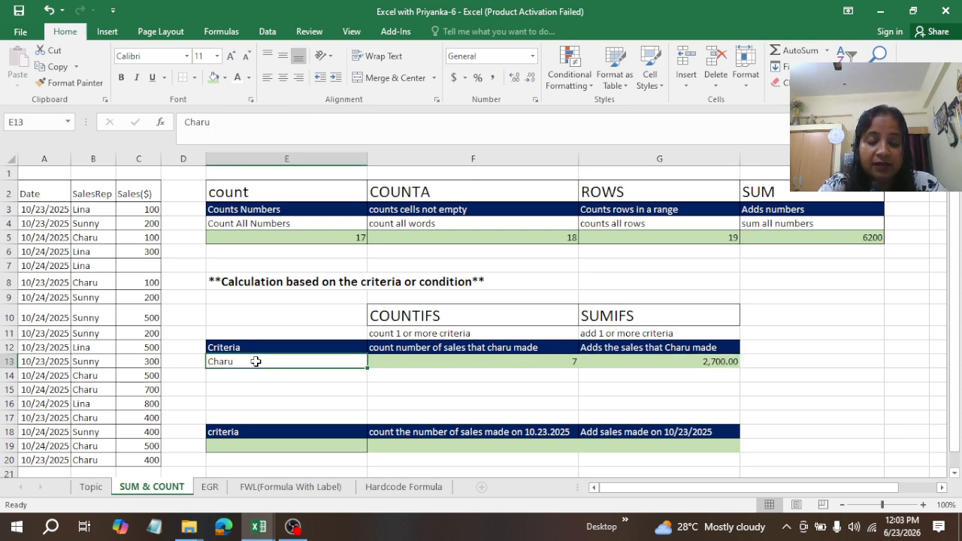
text(S)
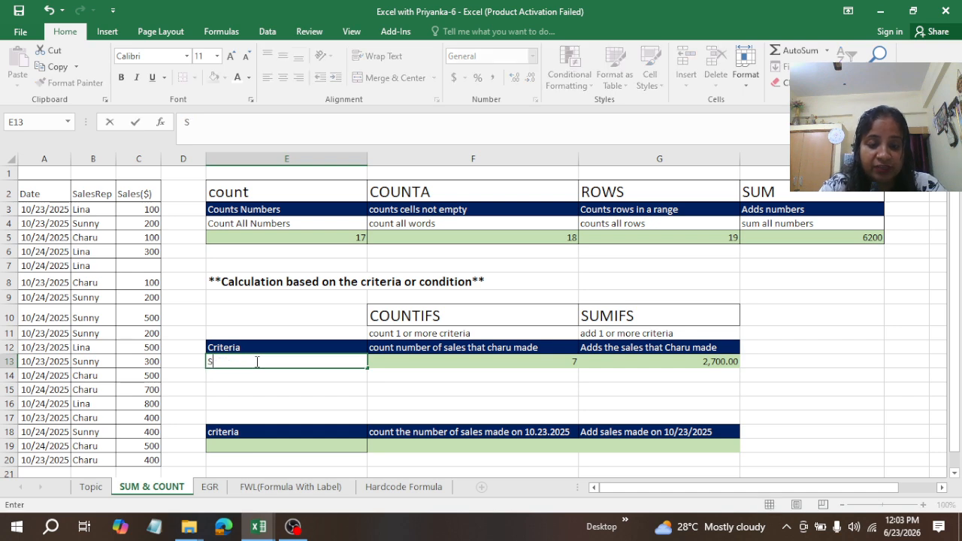
text(unny)
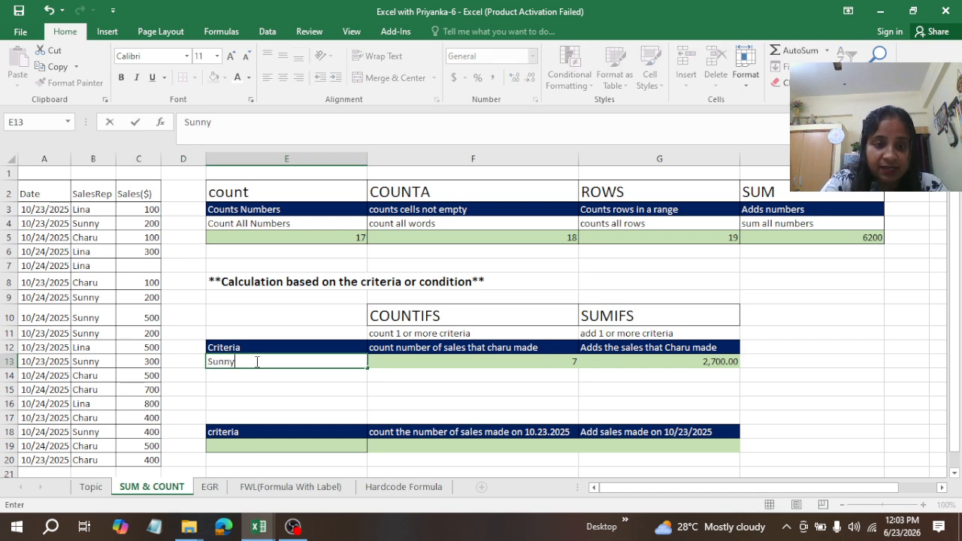
key(Return)
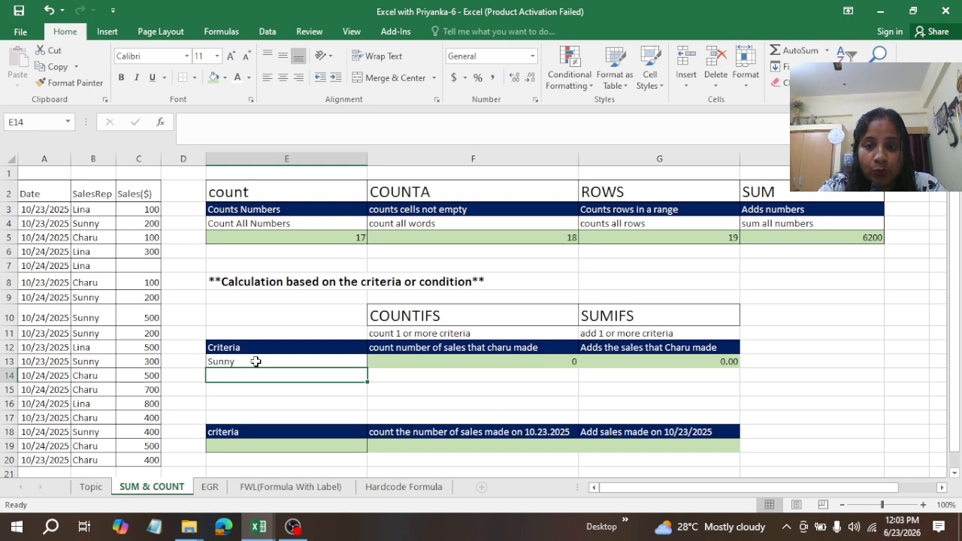
click(468, 358)
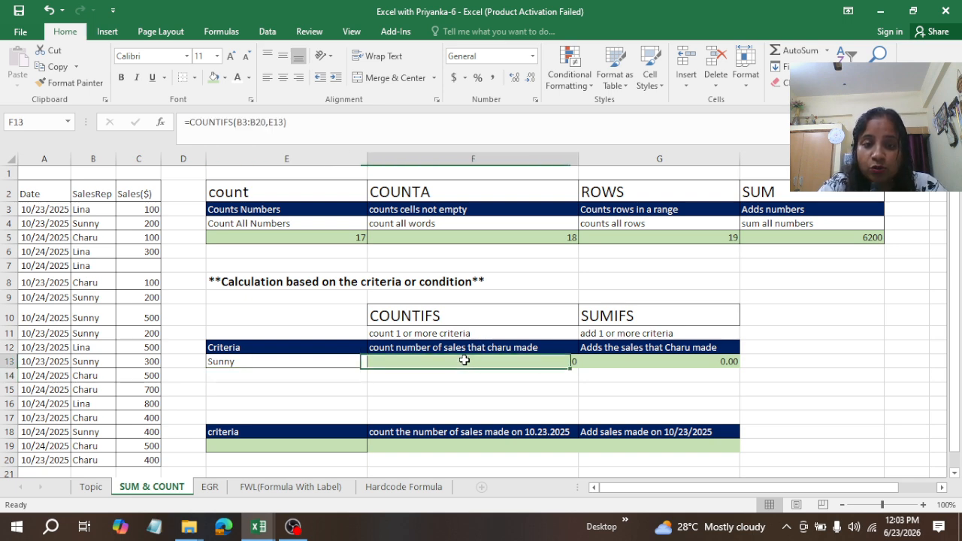
click(303, 362)
double_click(303, 363)
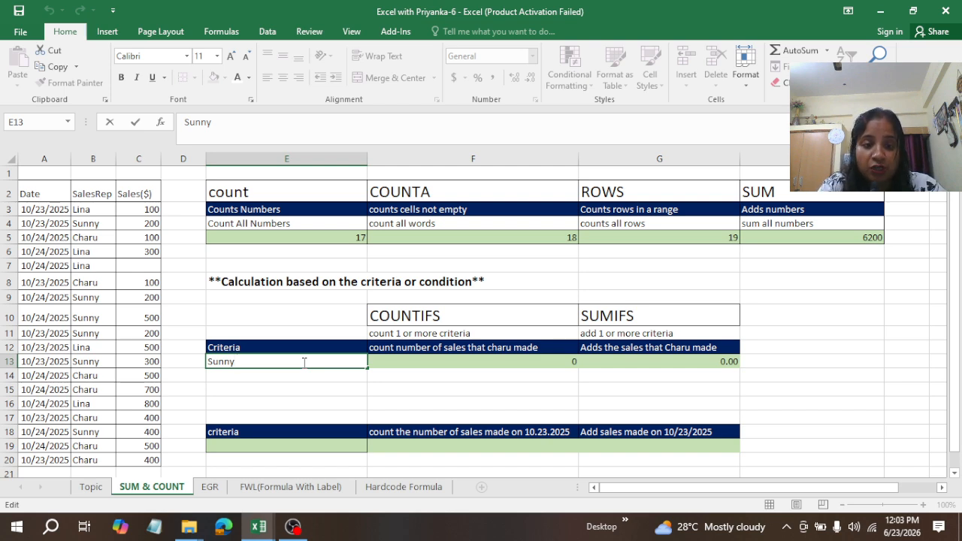
key(ctrl+Return)
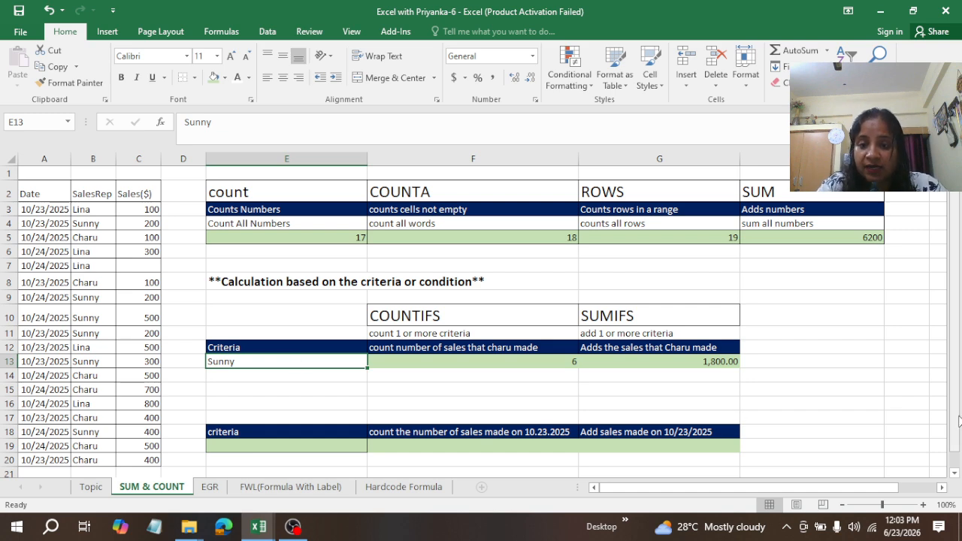
Copy the date 10/23/2025 from A3 into the criteria cell E19
drag(960, 423, 956, 436)
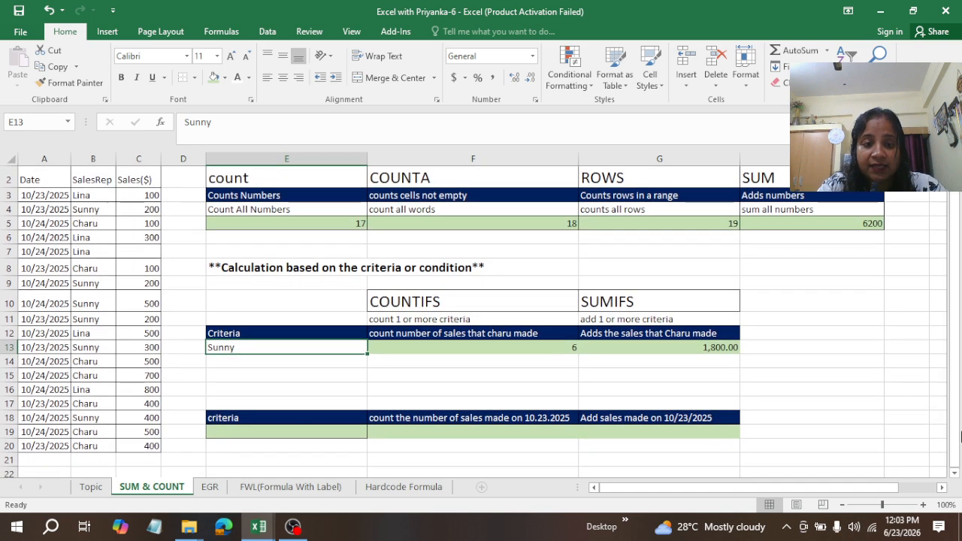
click(299, 431)
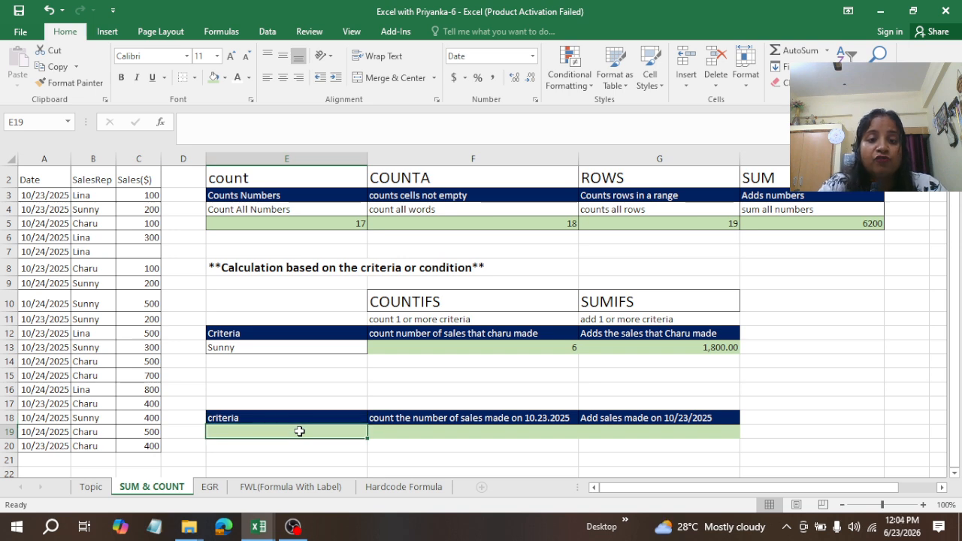
click(45, 197)
key(ctrl+c)
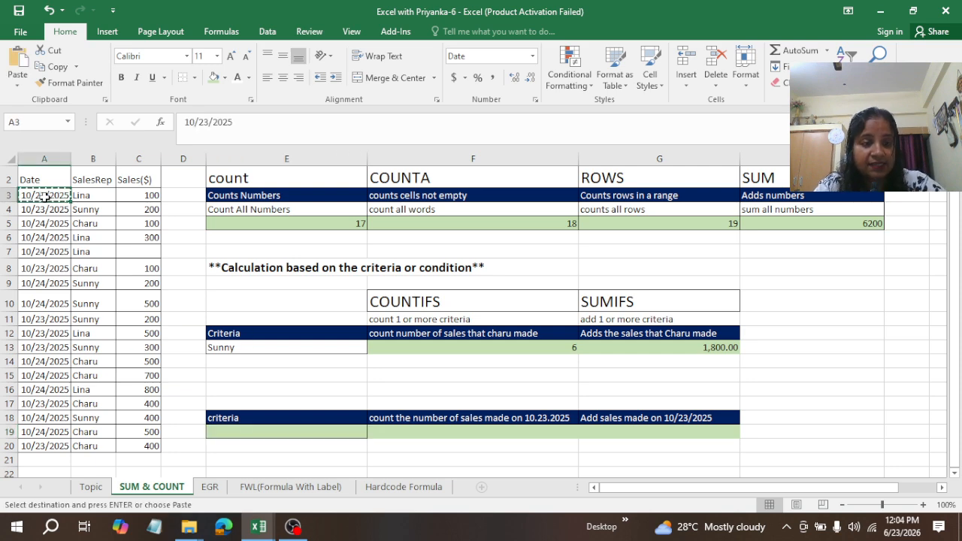
click(249, 433)
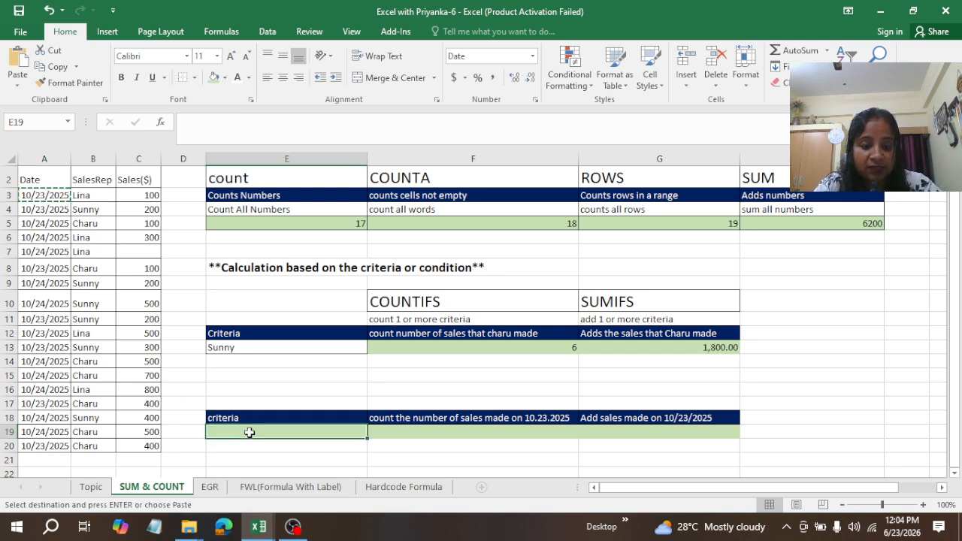
key(ctrl+v)
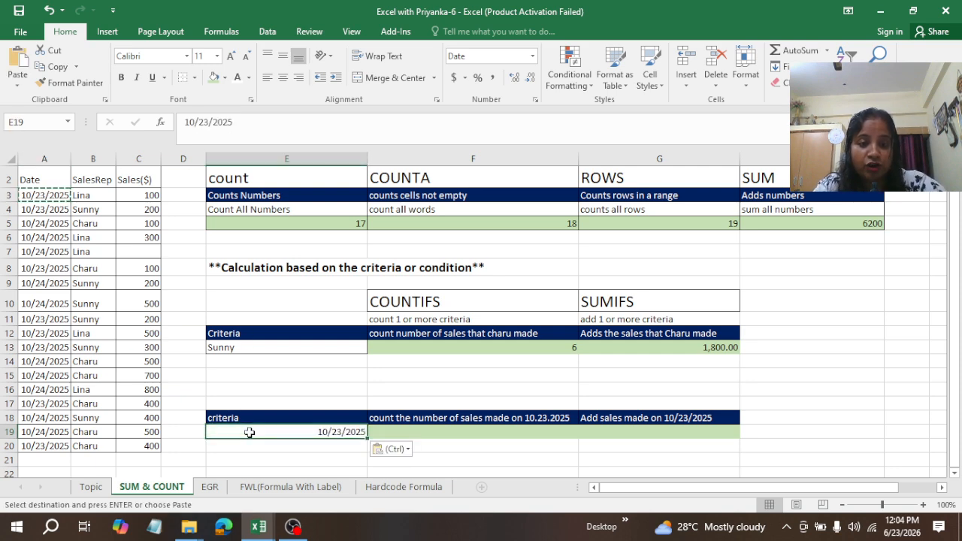
Begin a COUNTIFS formula in F19 for the number of sales made on the criterion date
click(470, 435)
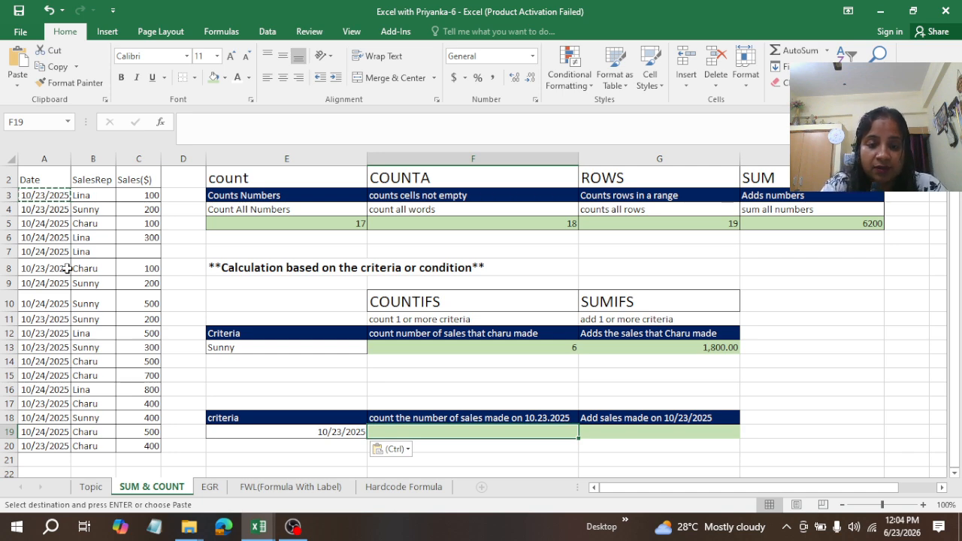
text(=coun)
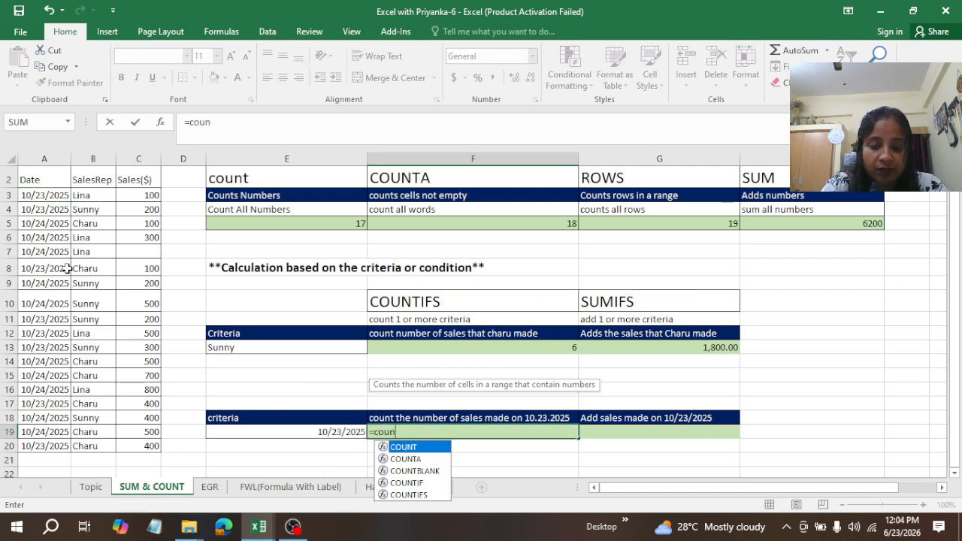
text(tifs)
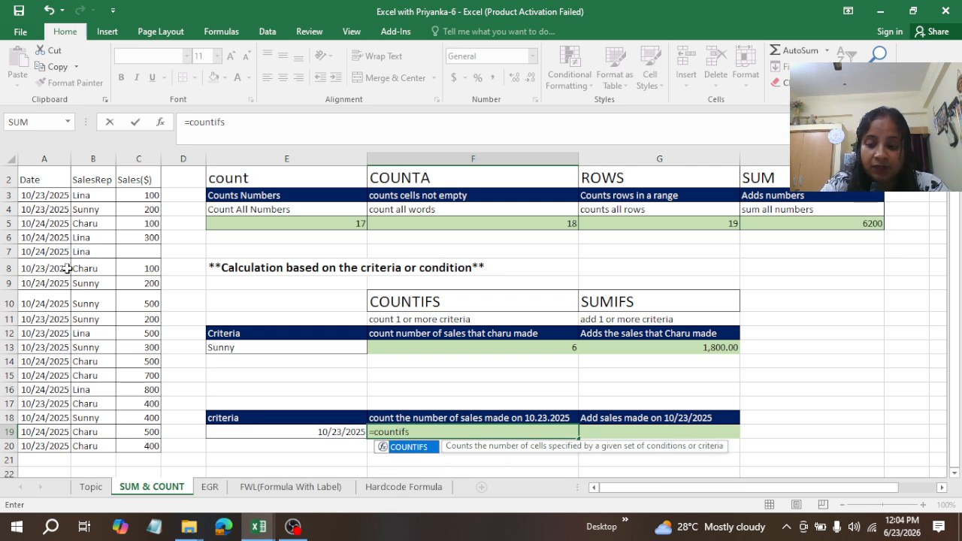
double_click(418, 449)
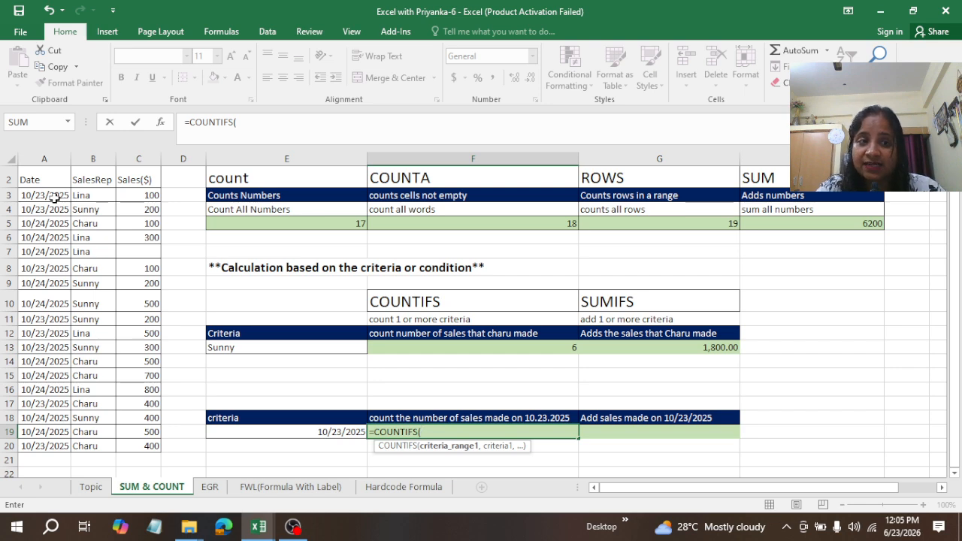
Try to complete the F19 formula as =COUNTIFS(A3:A20), and clear the range from its parentheses
drag(55, 196, 55, 448)
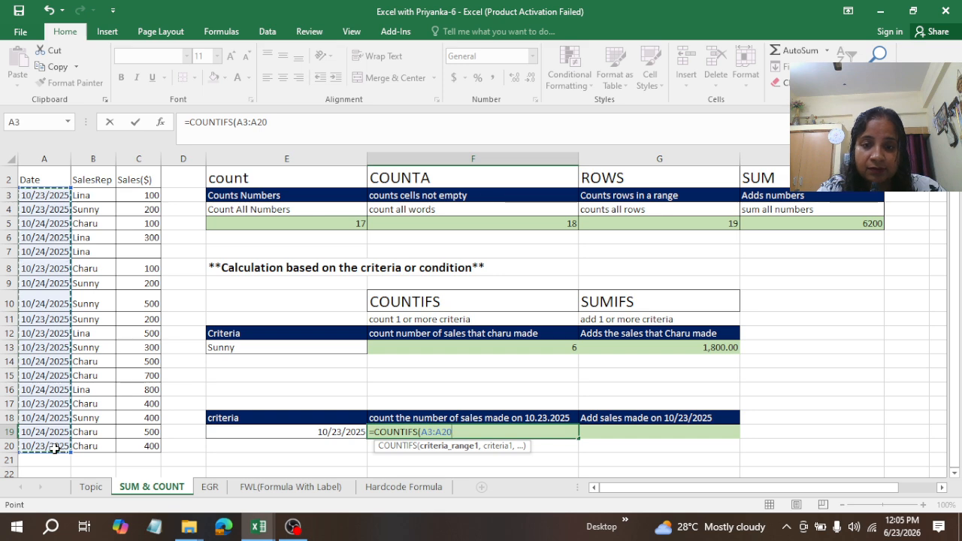
text())
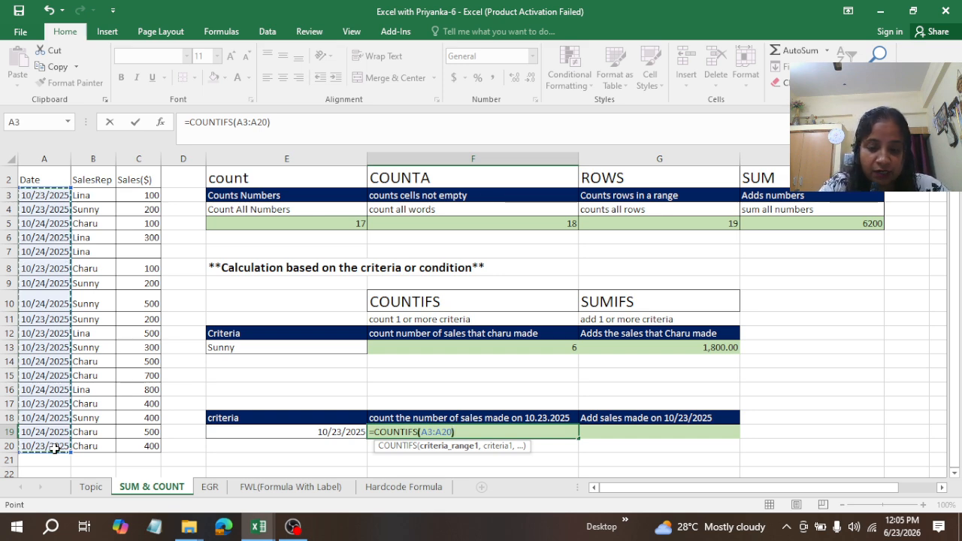
key(Return)
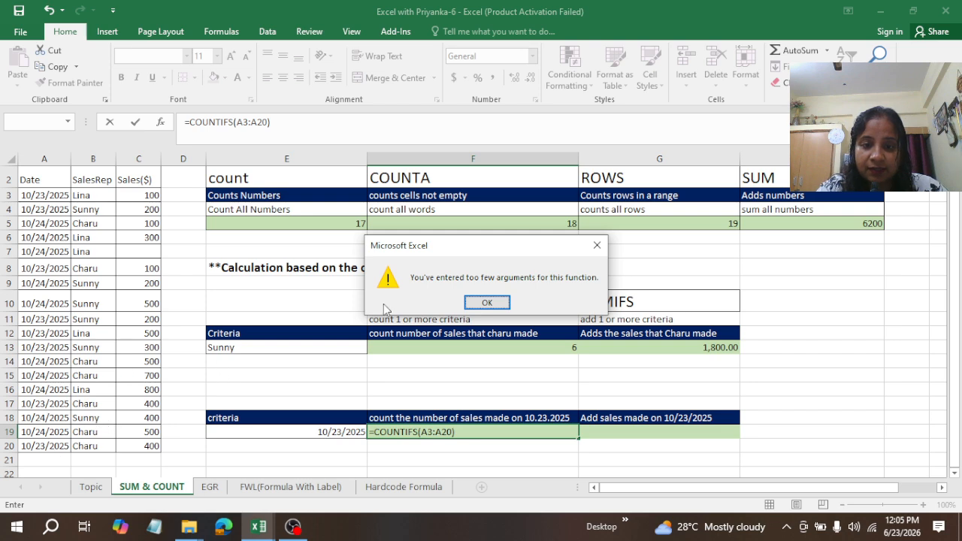
click(490, 302)
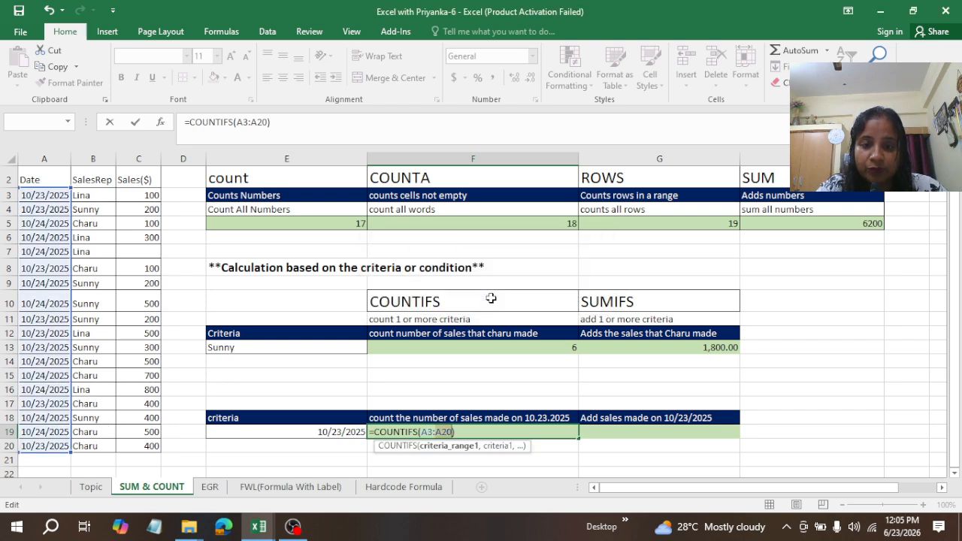
key(BackSpace)
key(BackSpace)
key(BackSpace)
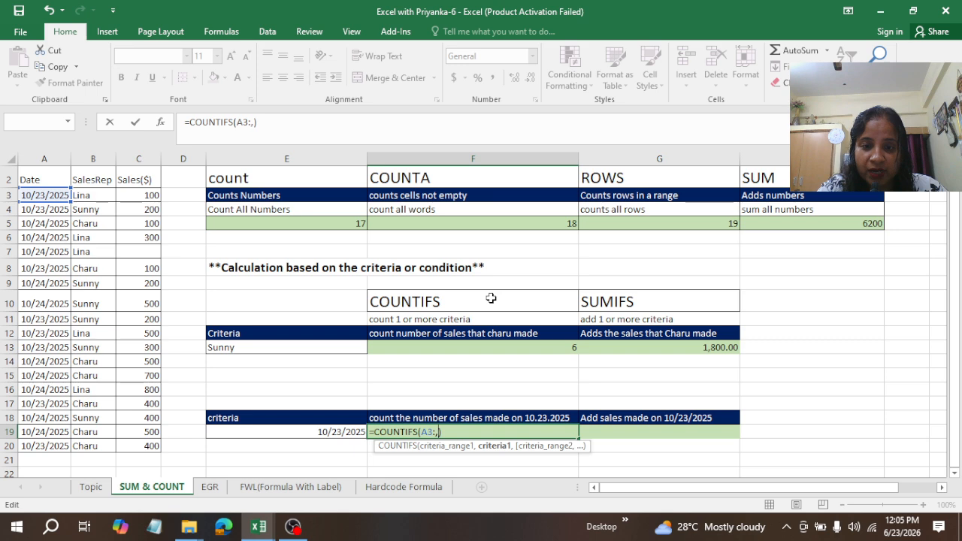
key(BackSpace)
key(BackSpace)
key(BackSpace)
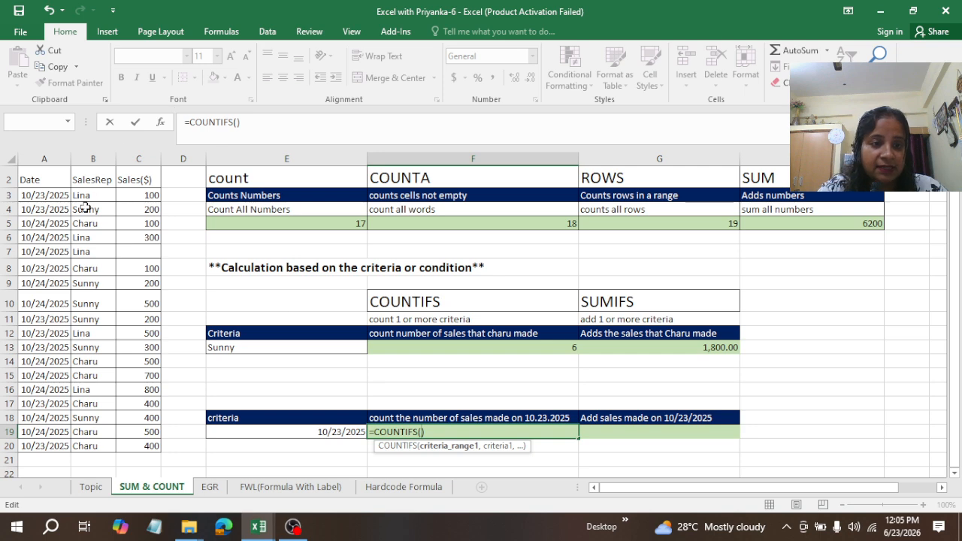
Complete the formula in F19 as =COUNTIFS(A3:A20,E19), removing the surplus closing parenthesis
drag(44, 195, 57, 455)
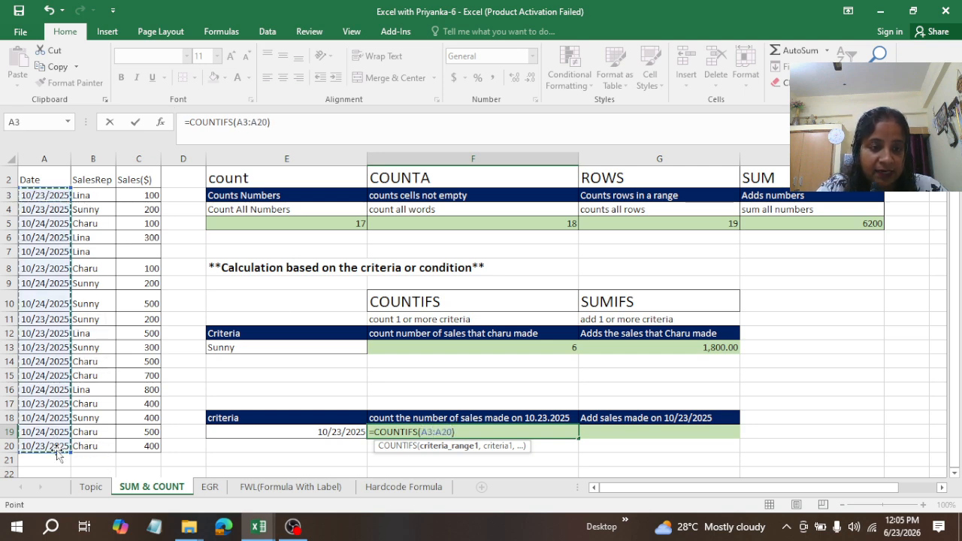
text(,)
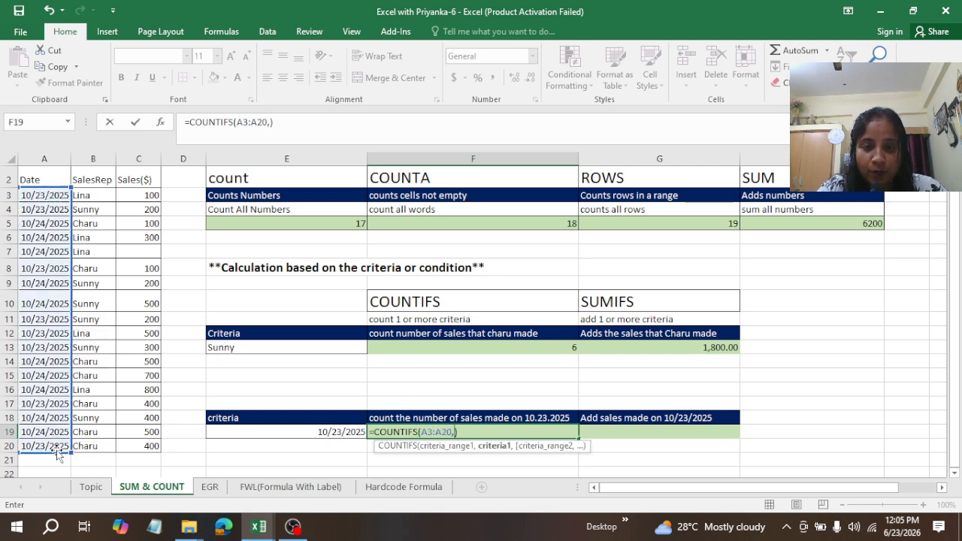
click(293, 434)
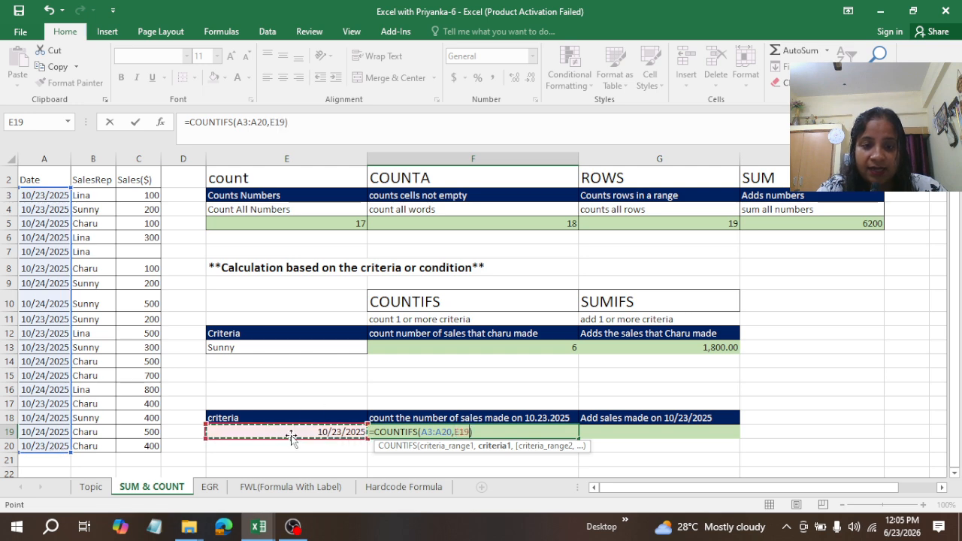
text())
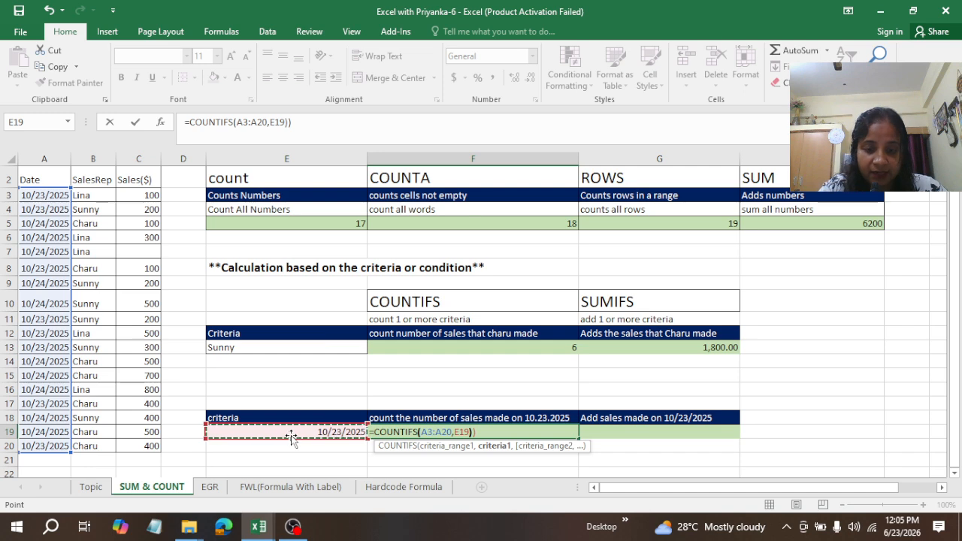
text())
key(Return)
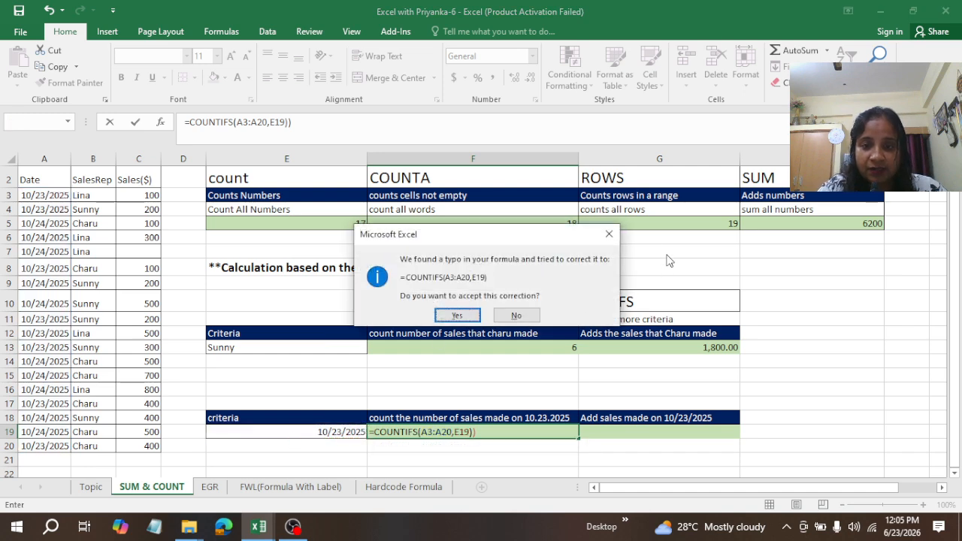
click(609, 235)
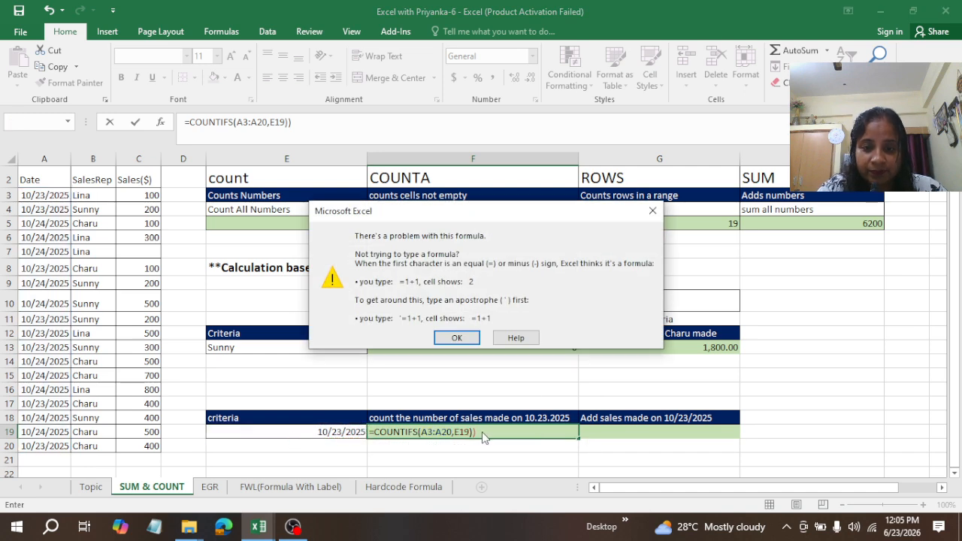
click(456, 337)
key(BackSpace)
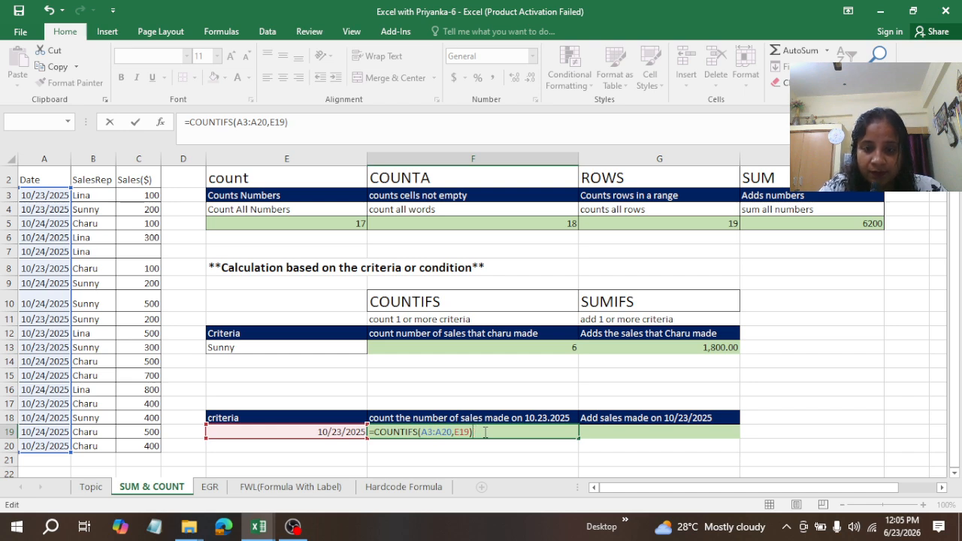
key(ctrl+Return)
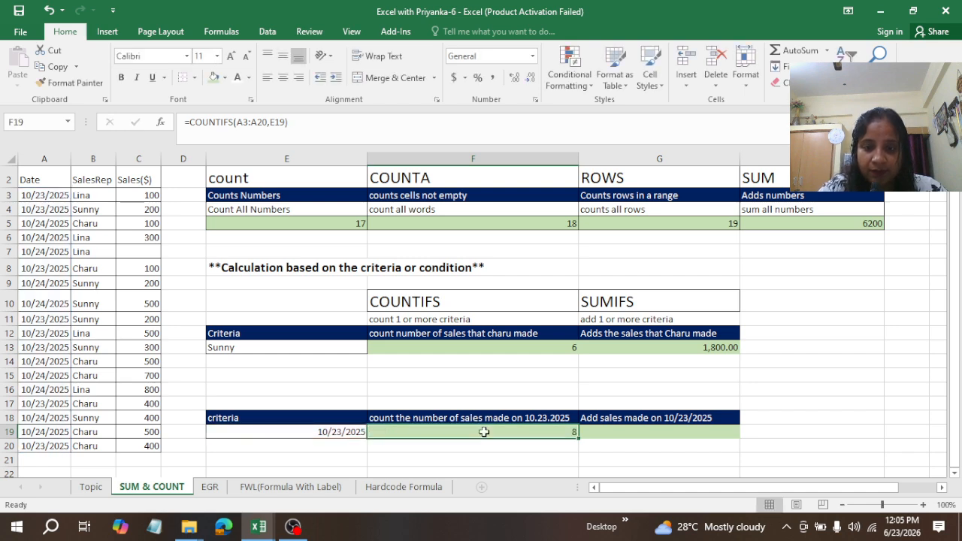
Enter =SUMIFS(C3:C20,A3:A20,E19) in G19 to add the sales made on the criterion date
click(614, 435)
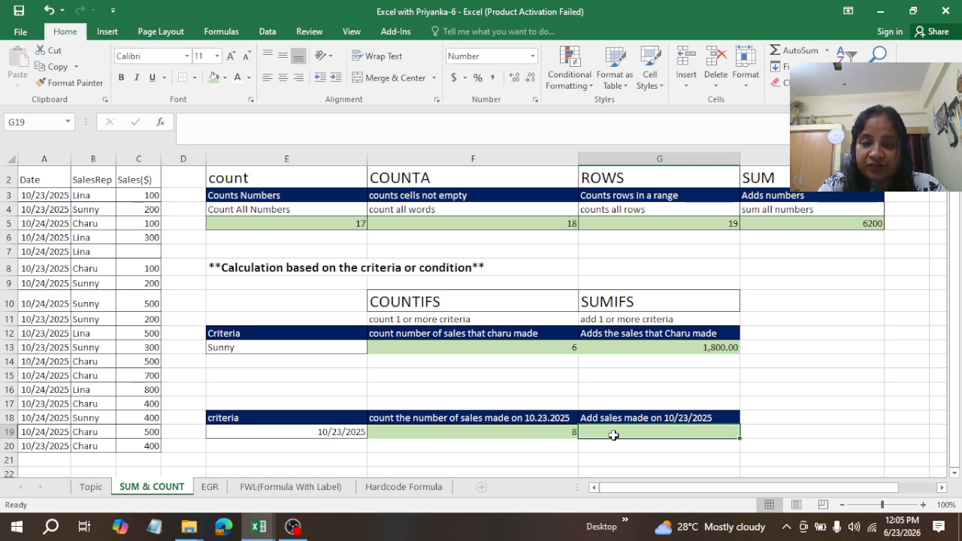
text(=)
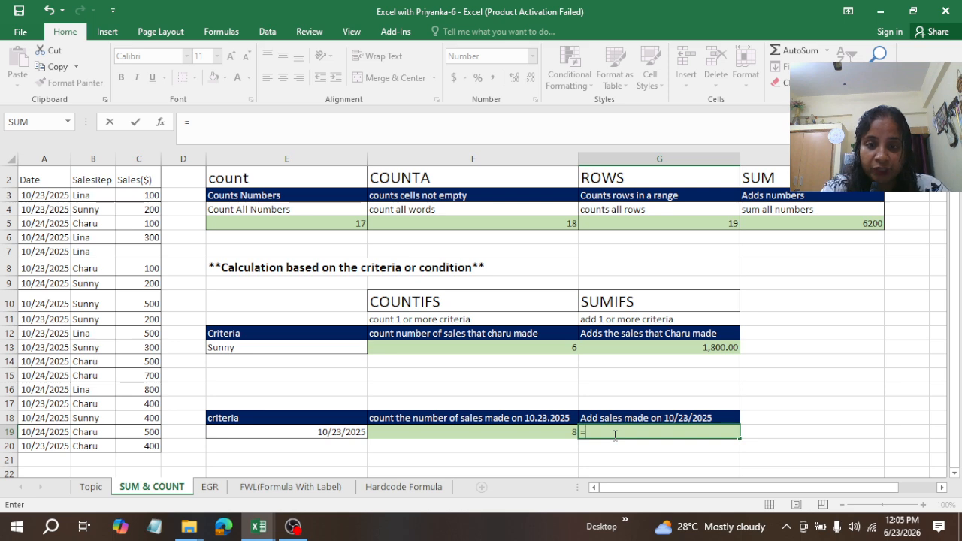
text(sumifs)
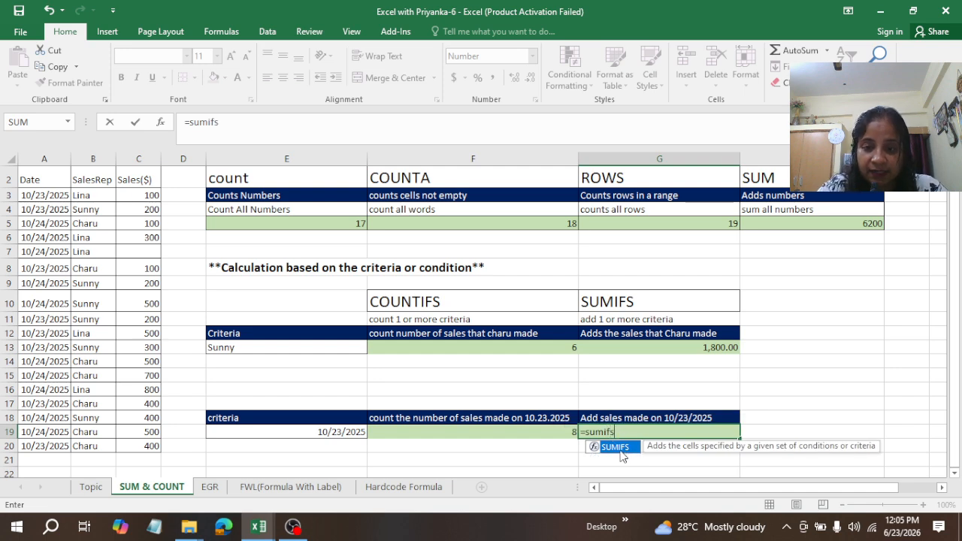
double_click(619, 448)
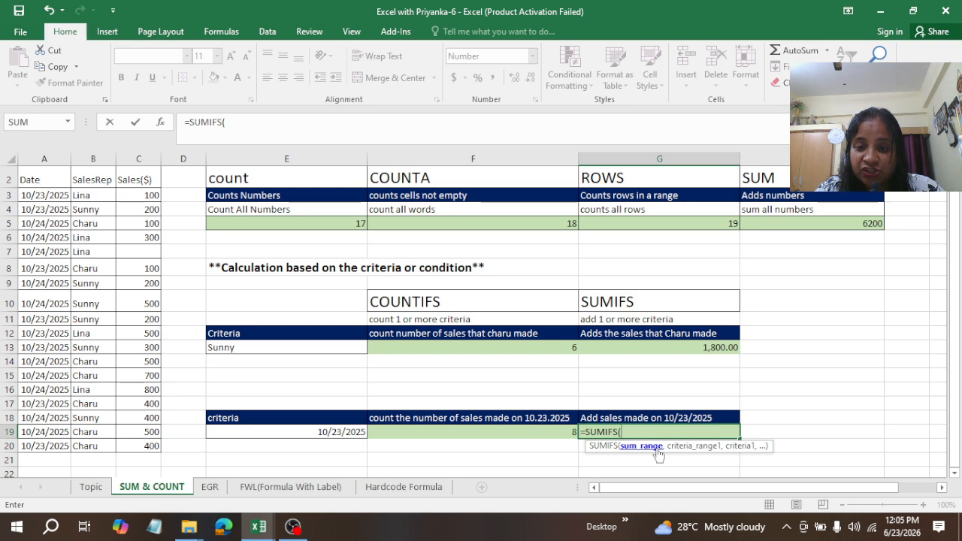
drag(141, 197, 145, 440)
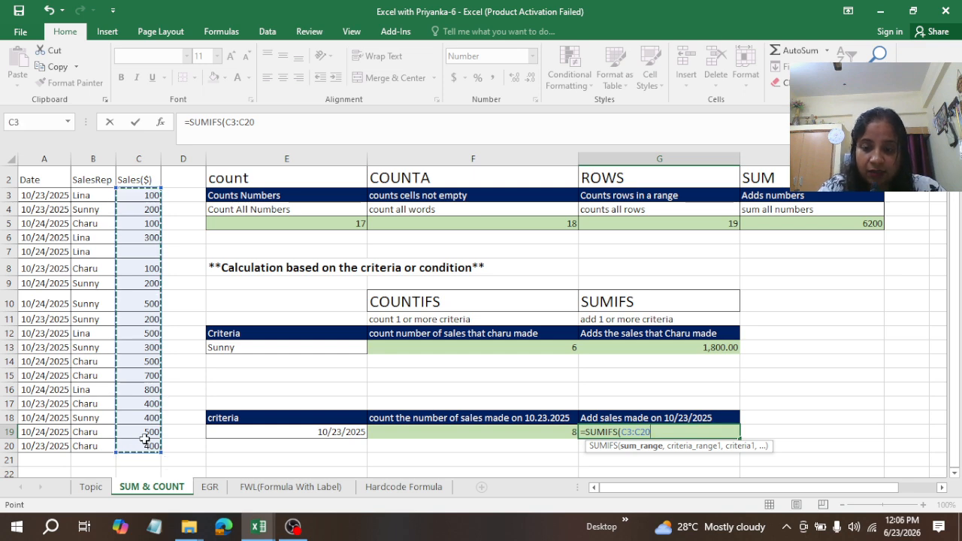
text(,)
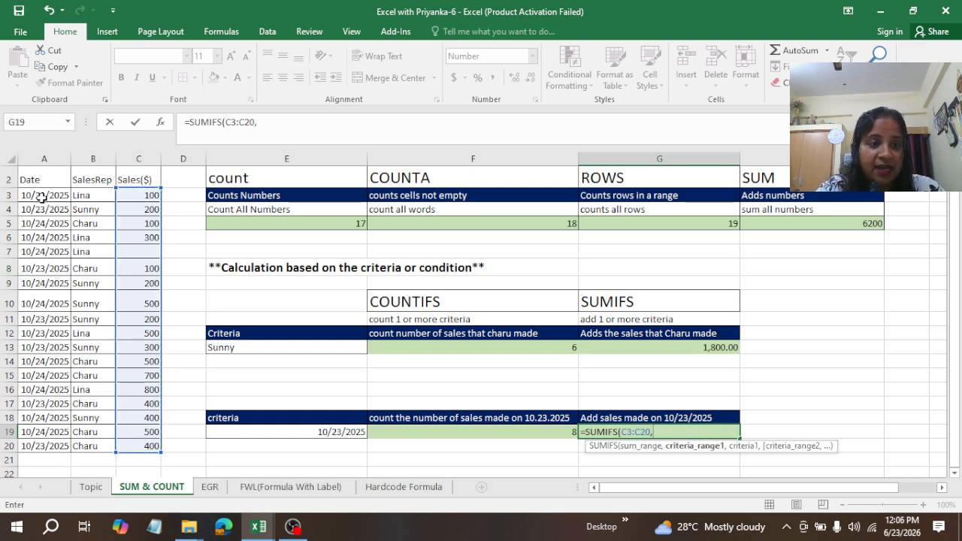
drag(43, 197, 38, 443)
text(,)
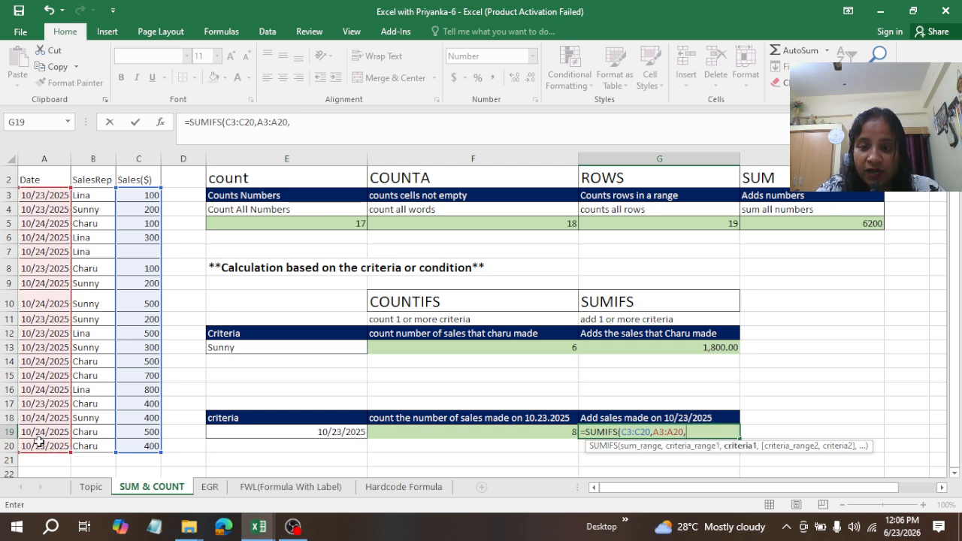
click(331, 433)
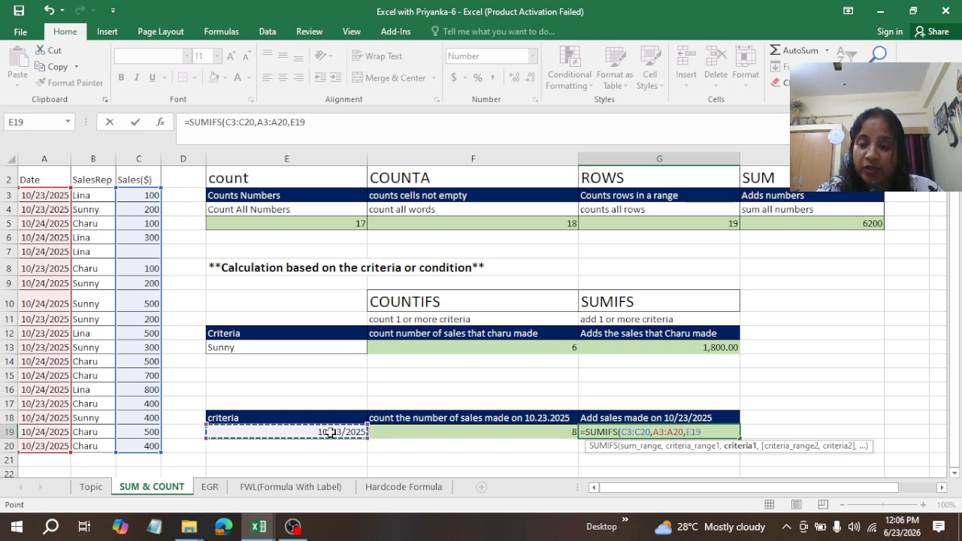
text())
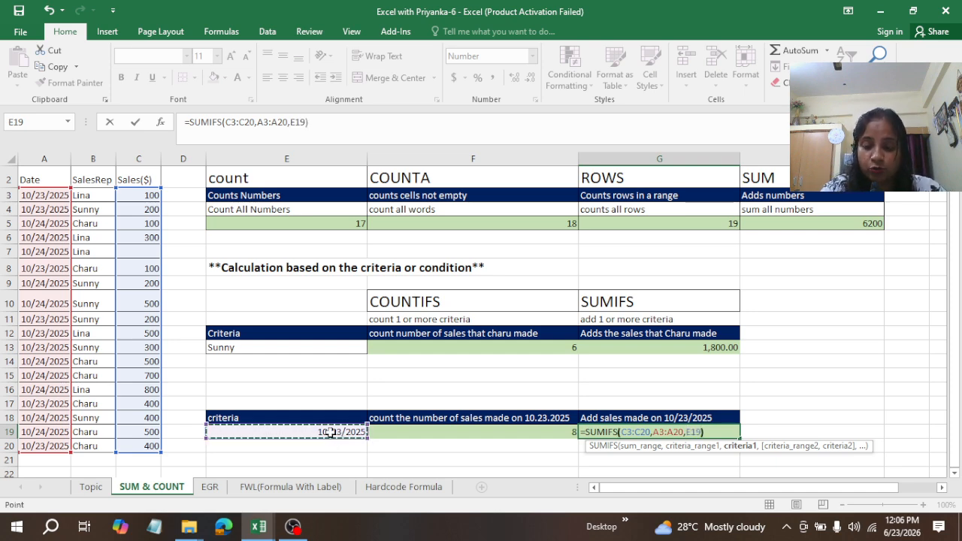
key(ctrl+Return)
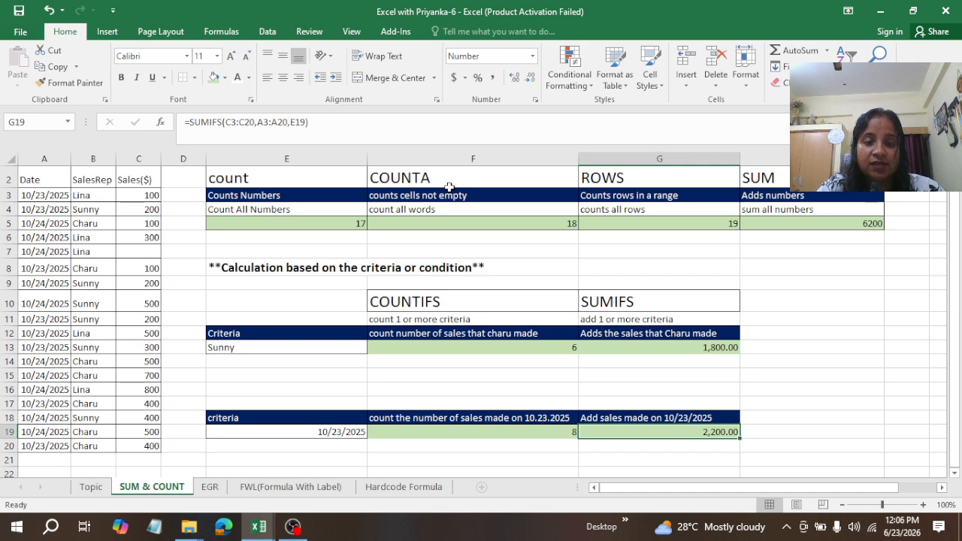
Switch to the FWL(Formula With Label) sheet and enter the label Sales Rep in E6 below the goals
click(210, 487)
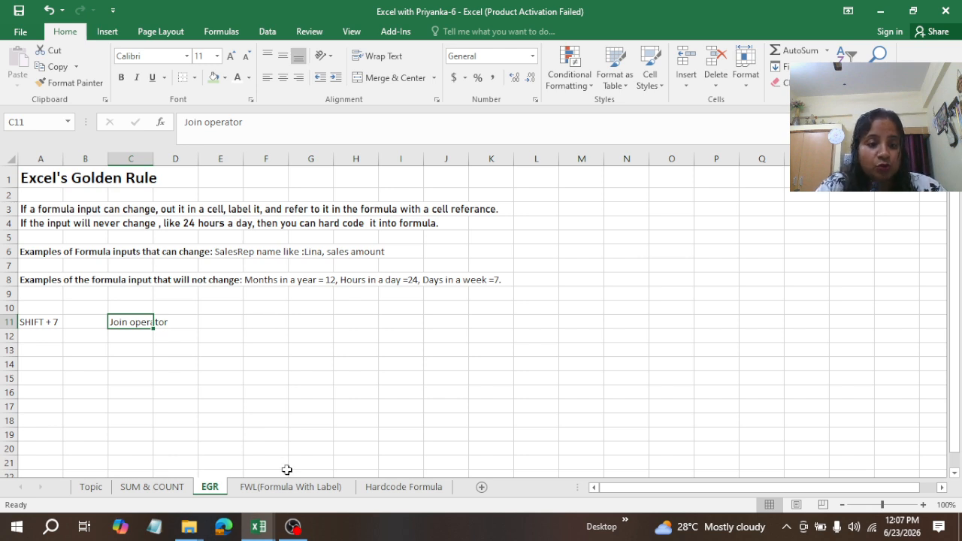
click(300, 489)
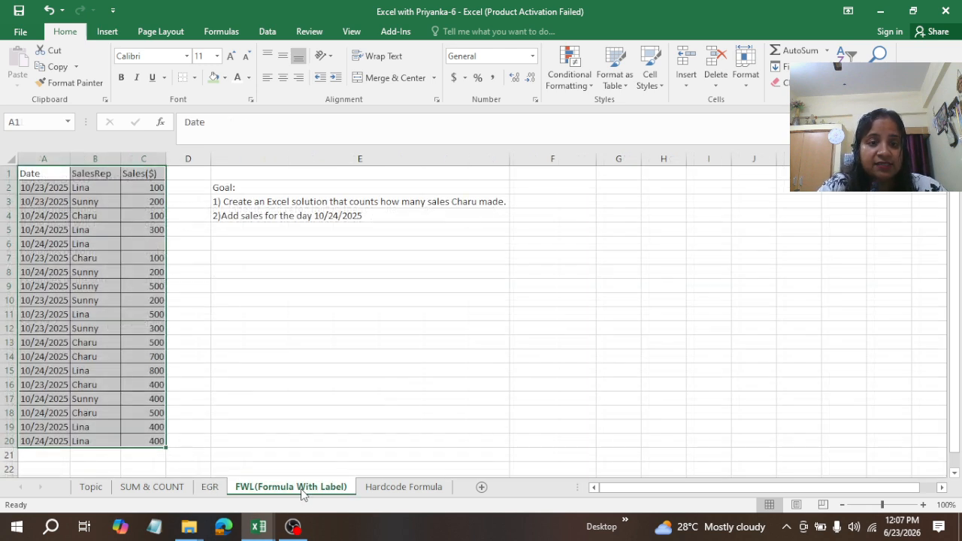
click(214, 327)
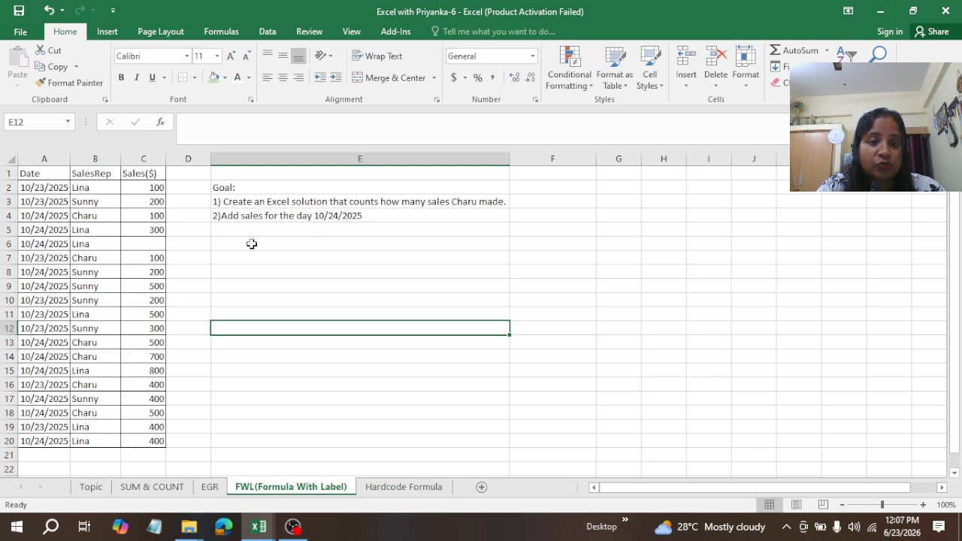
click(250, 243)
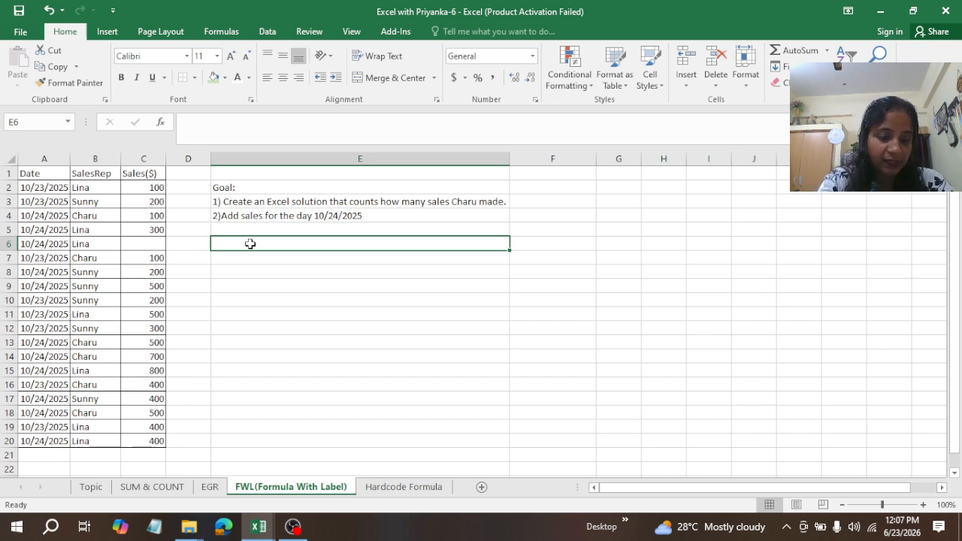
text(Sales )
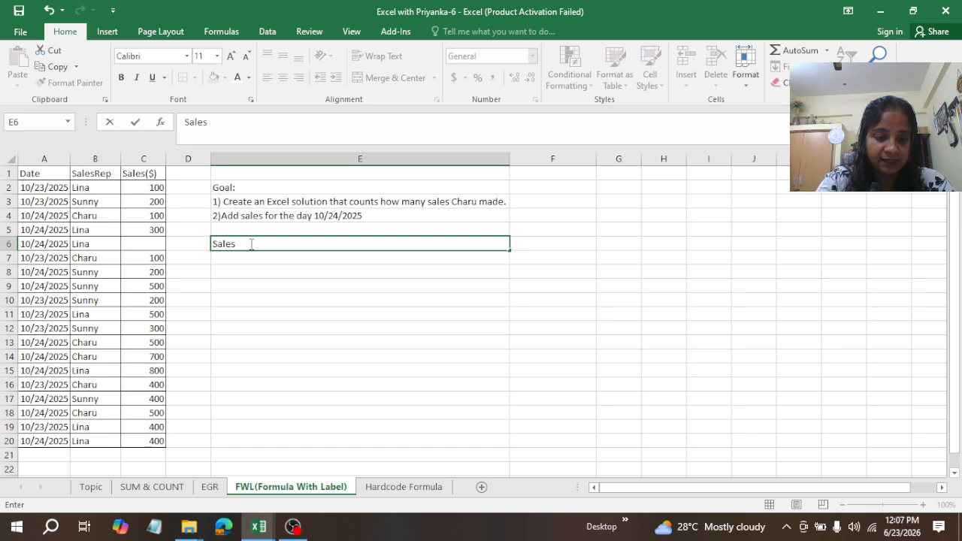
text(Rep)
key(Tab)
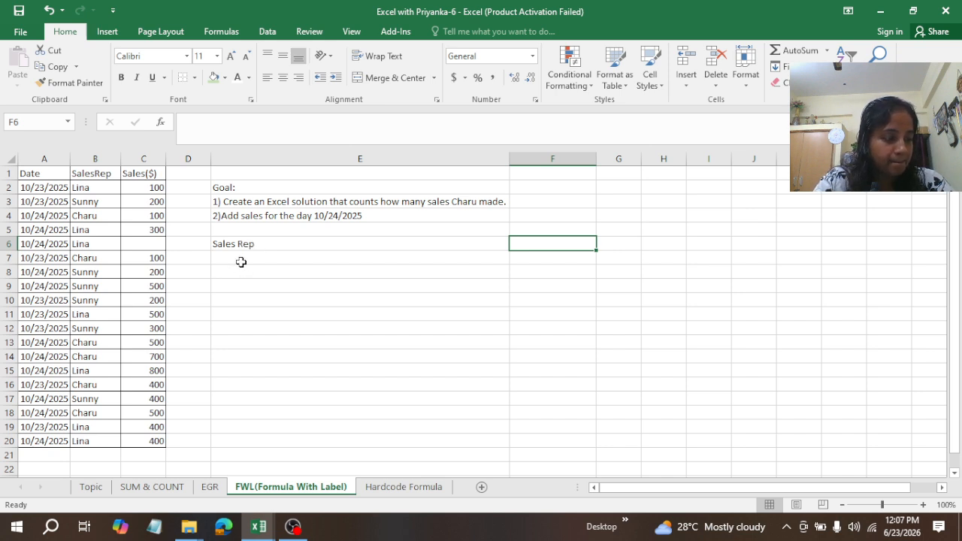
Enter the label Count Sales in E7, correcting the misspelled second word
click(239, 257)
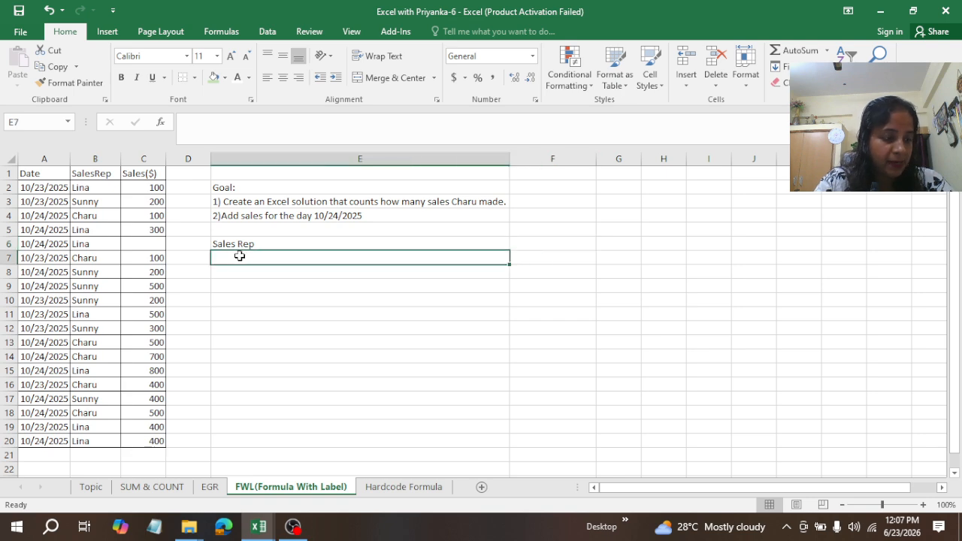
text(Count)
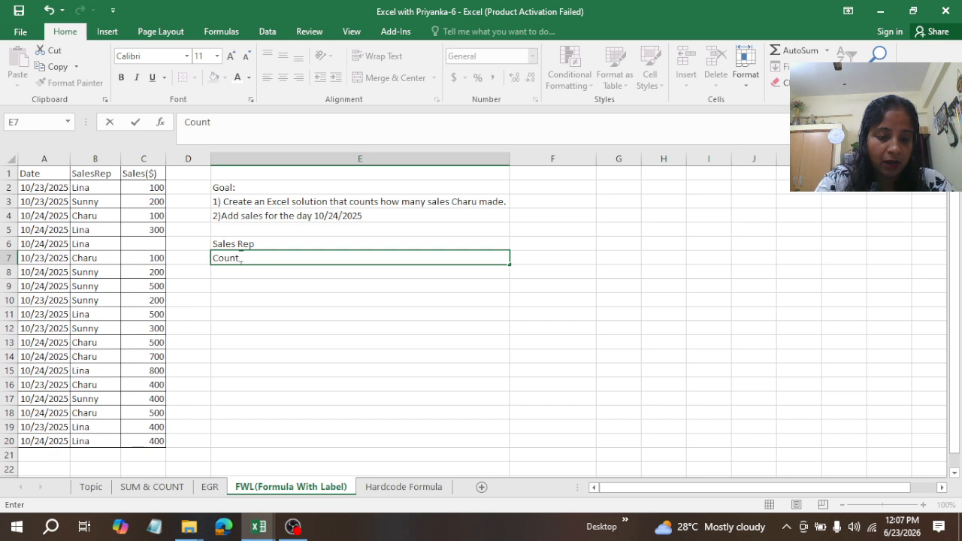
text( Sakles)
key(BackSpace)
key(BackSpace)
key(BackSpace)
key(BackSpace)
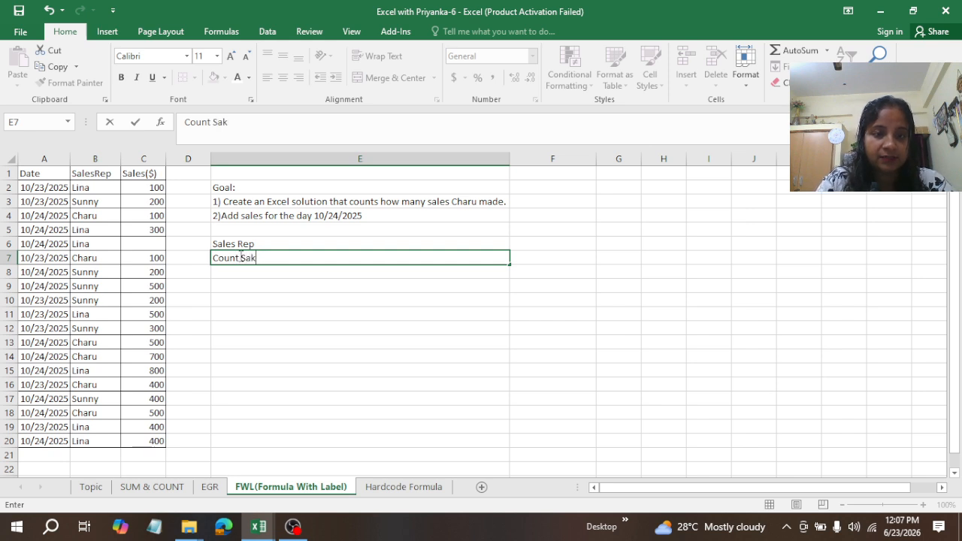
text(lse)
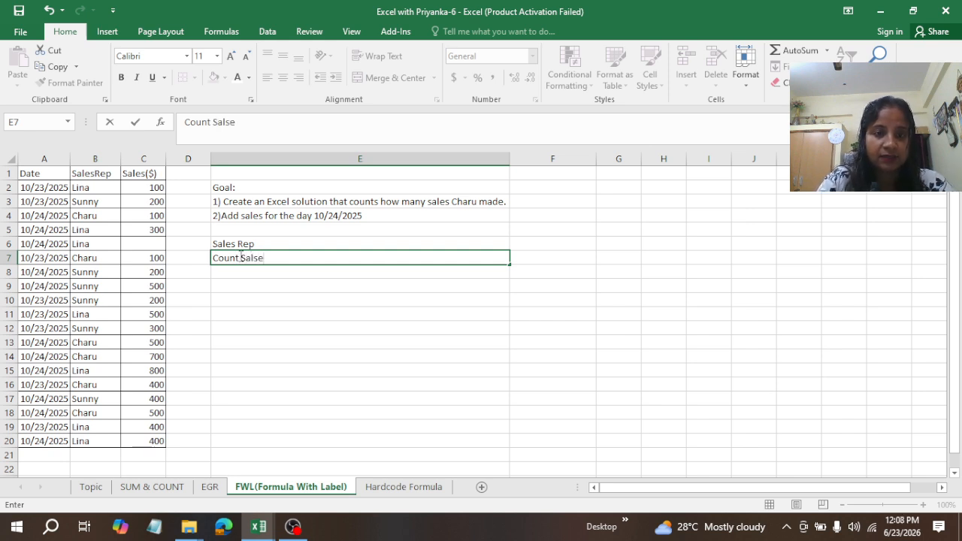
key(BackSpace)
key(BackSpace)
key(BackSpace)
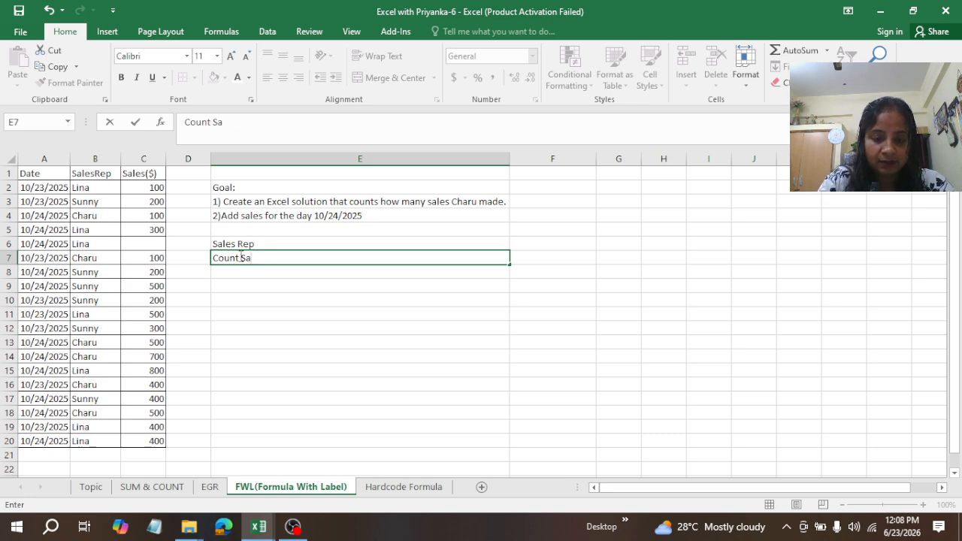
text(les)
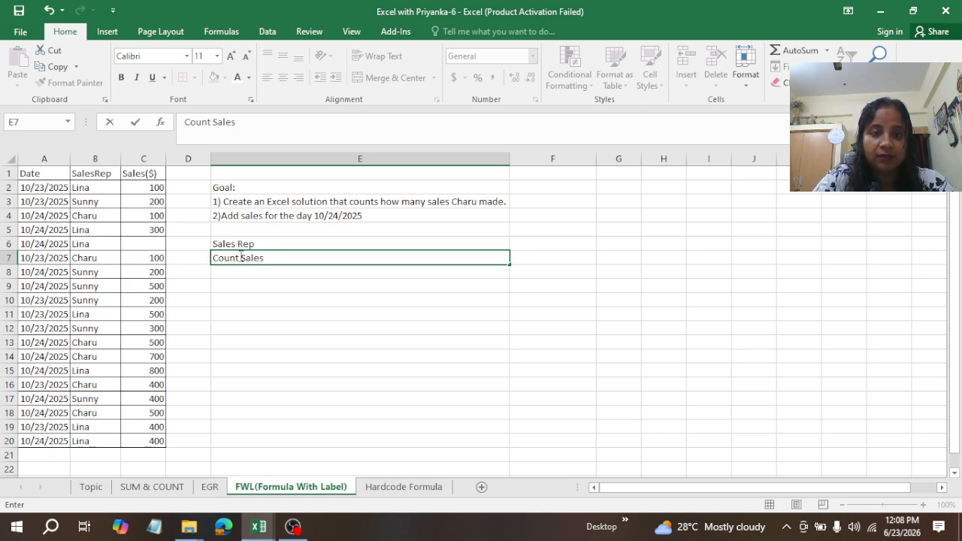
Copy the sales rep's name from B4 into F6 beside the Sales Rep label
click(541, 240)
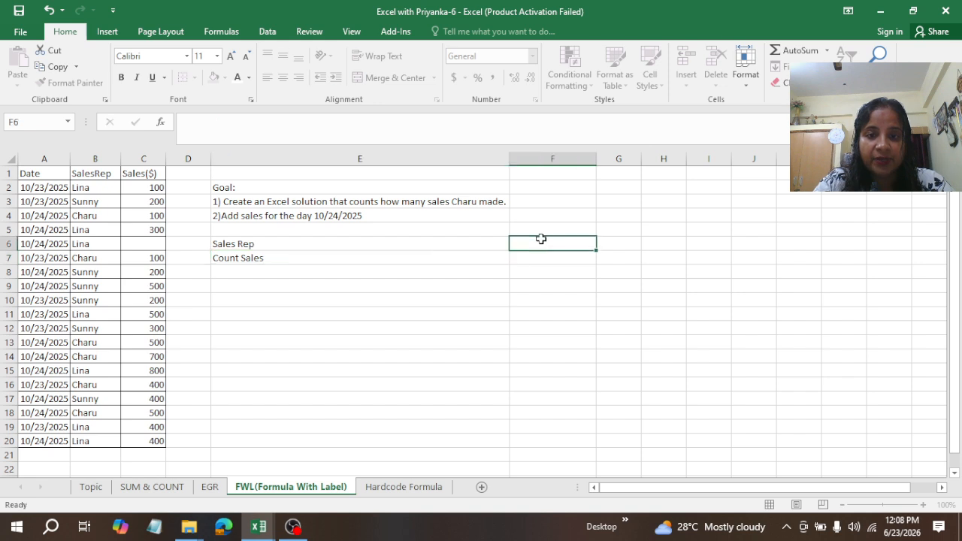
click(90, 212)
key(ctrl+c)
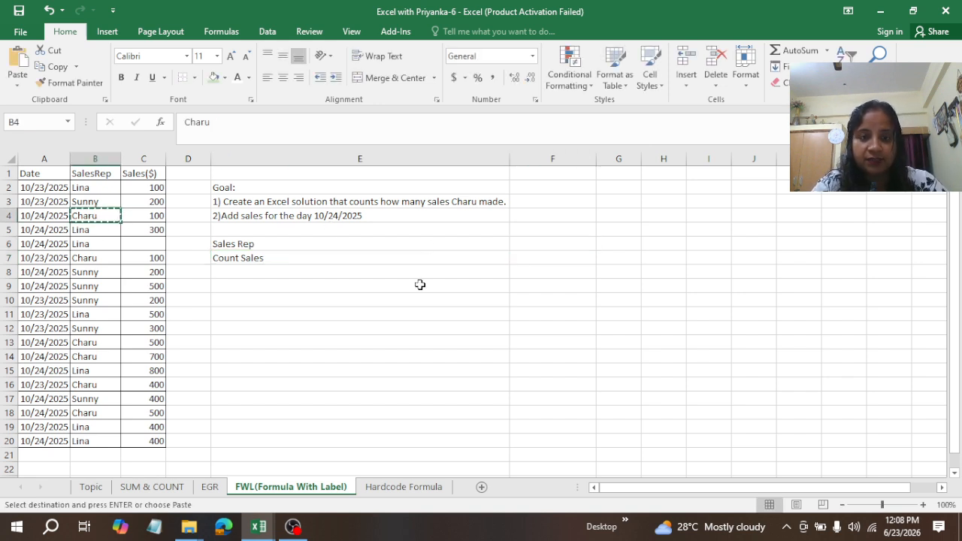
click(544, 242)
key(ctrl+v)
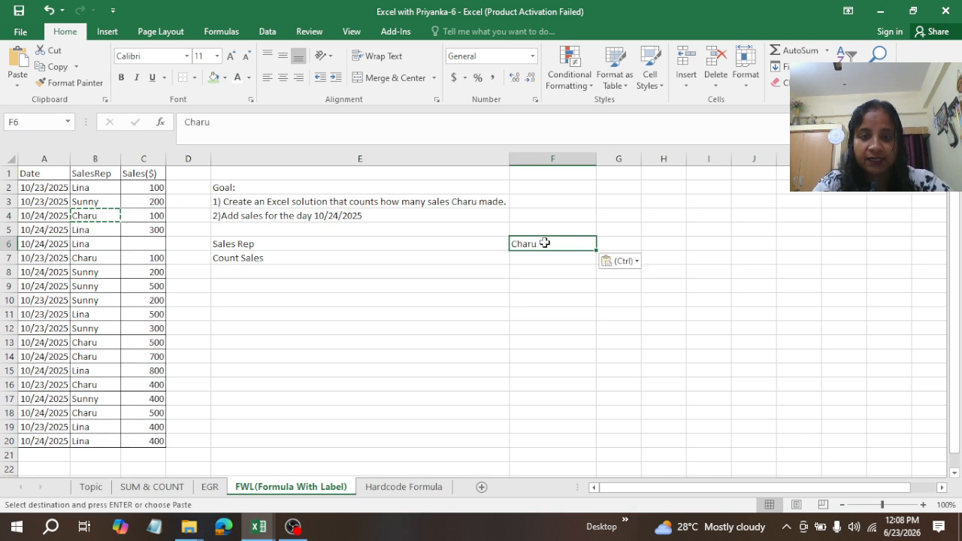
Apply All Borders to the small label table in E6:F7
click(282, 258)
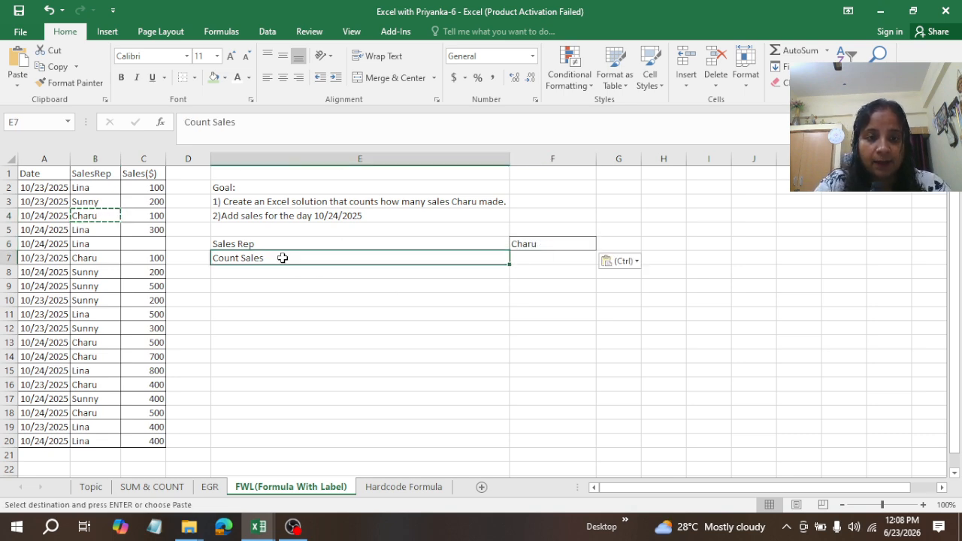
drag(262, 244, 555, 254)
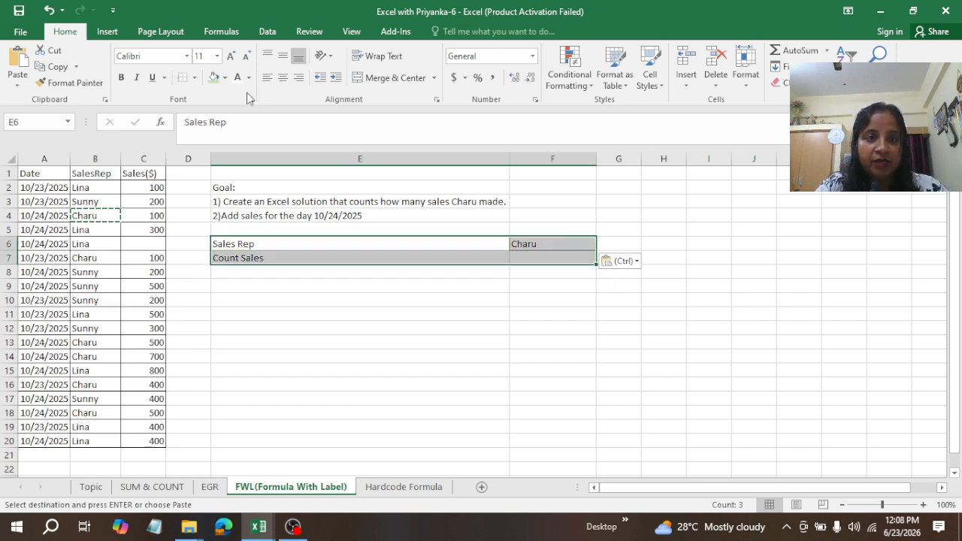
click(195, 78)
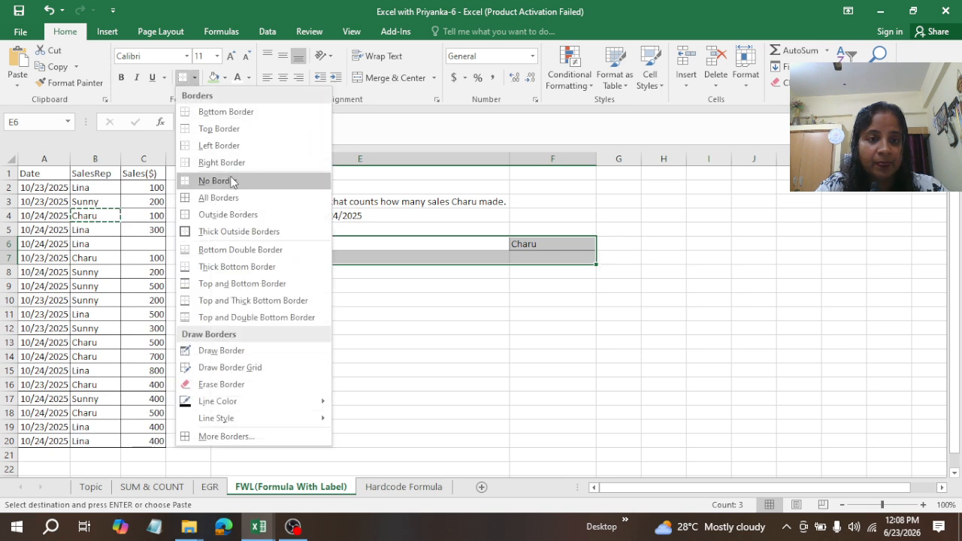
click(219, 198)
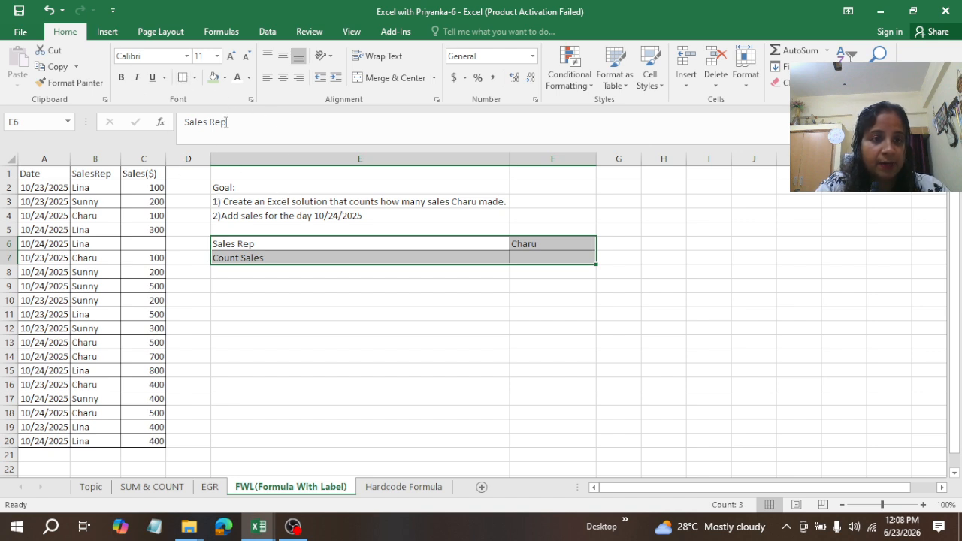
Format the header row E6:F6 with a dark blue fill and white text
click(318, 256)
drag(290, 243, 539, 245)
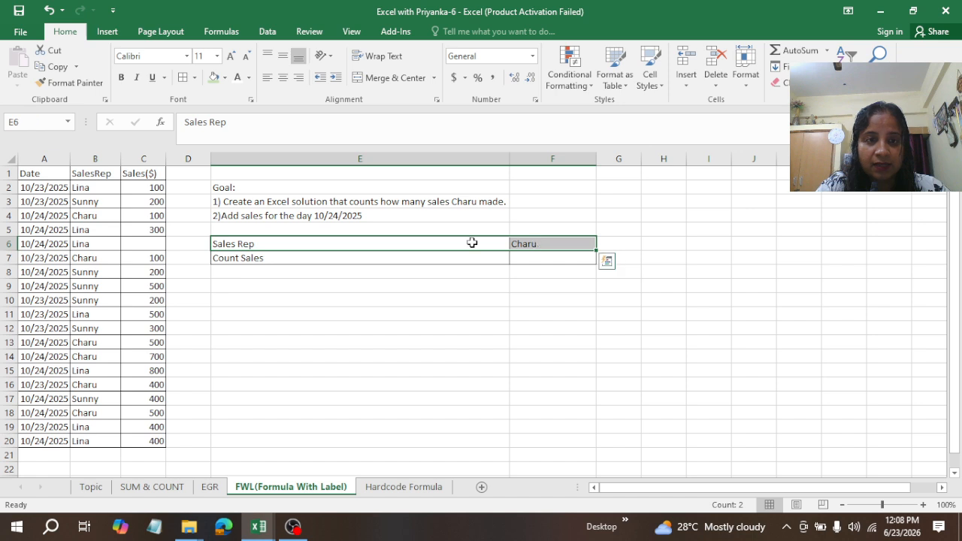
click(224, 77)
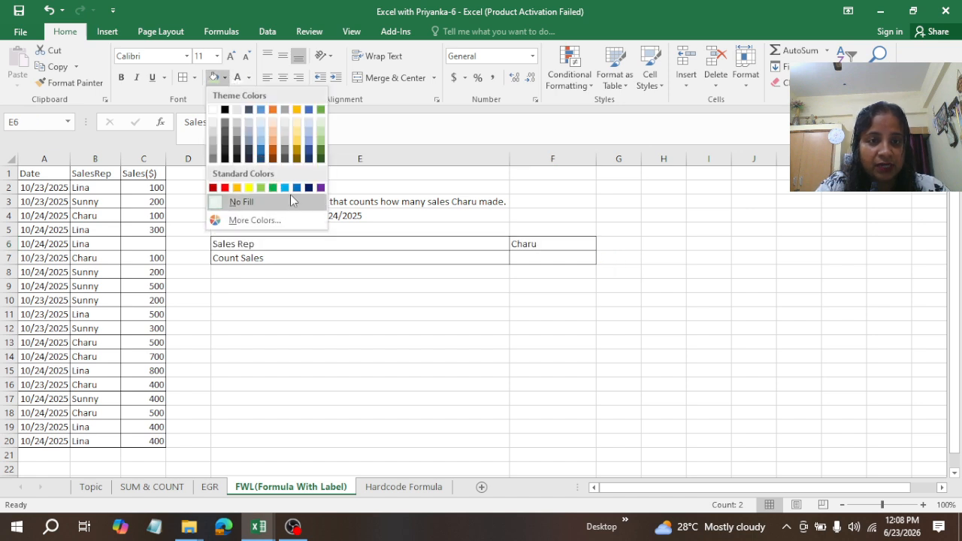
click(309, 188)
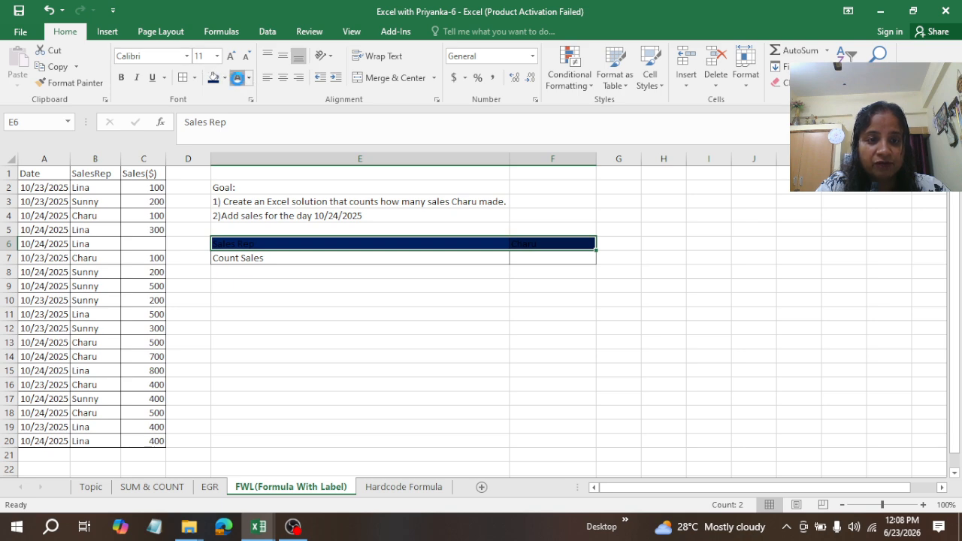
click(242, 80)
click(615, 355)
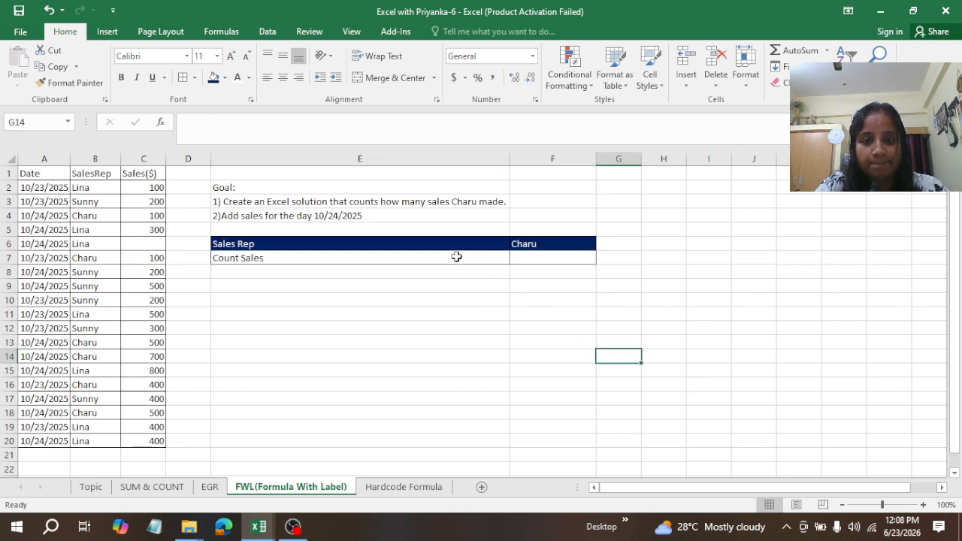
Copy the formatting of the Sales Rep label in E6 onto the Count Sales label in E7
click(428, 259)
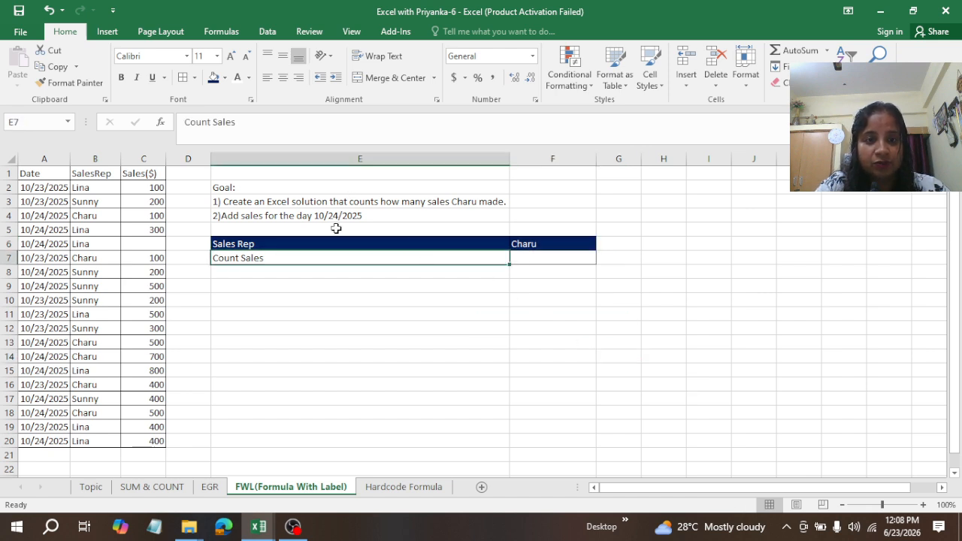
click(337, 241)
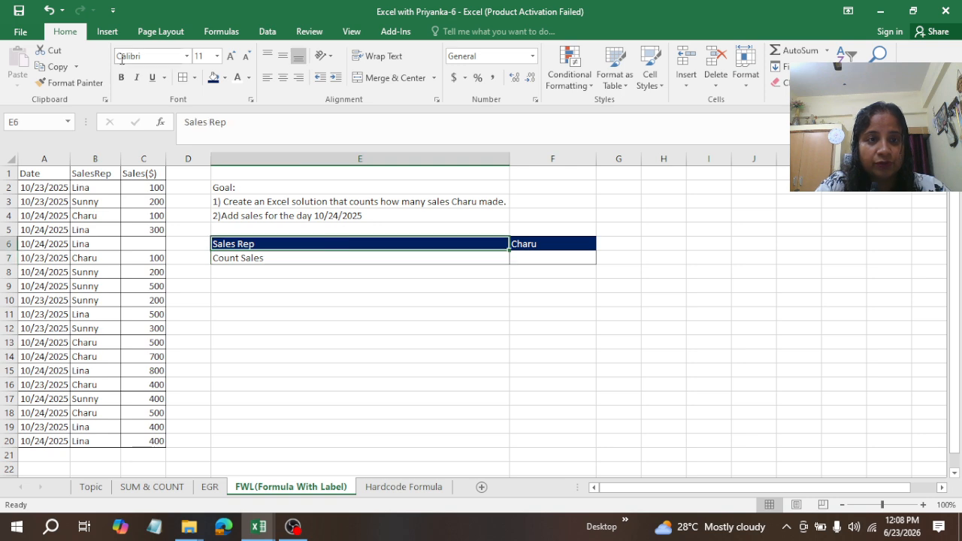
click(68, 83)
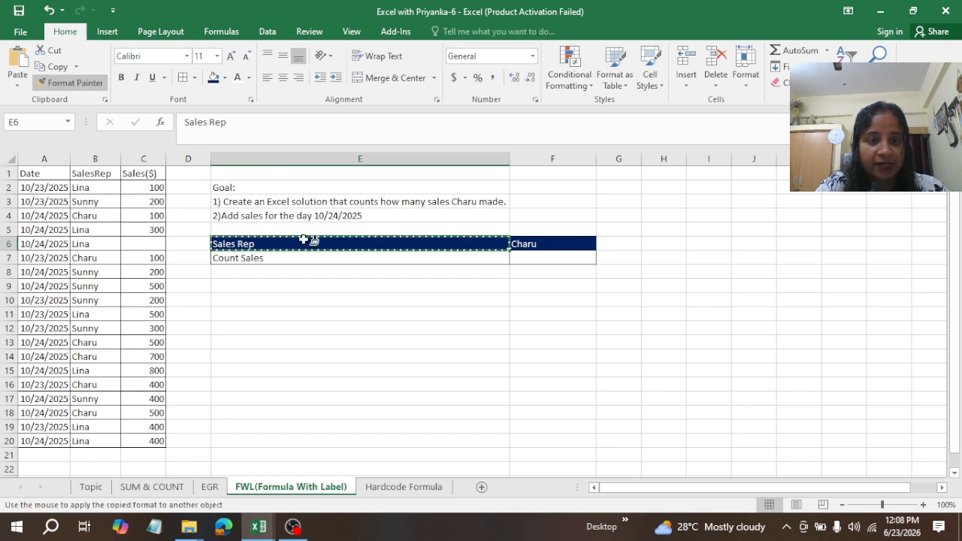
click(272, 257)
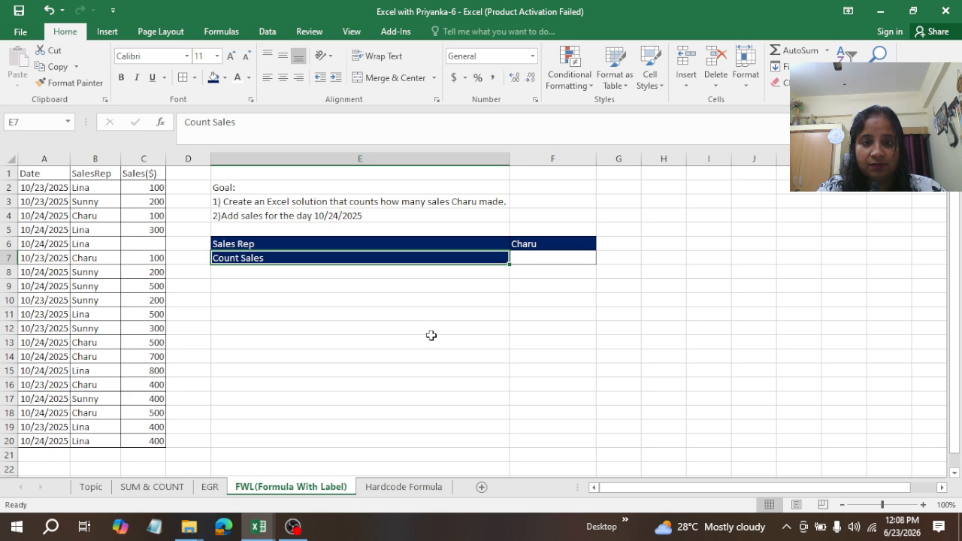
Fill the empty result cell F7 with the standard light green colour
click(566, 259)
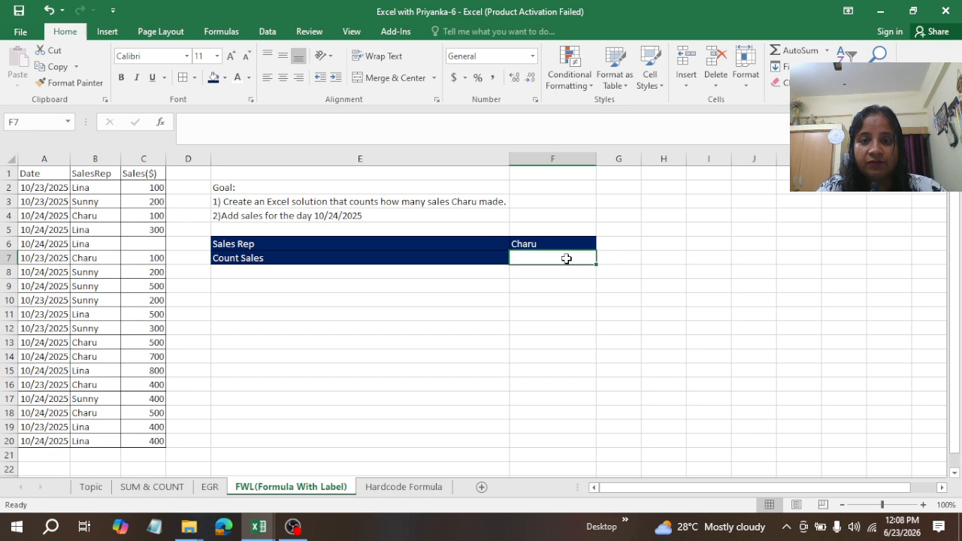
click(226, 80)
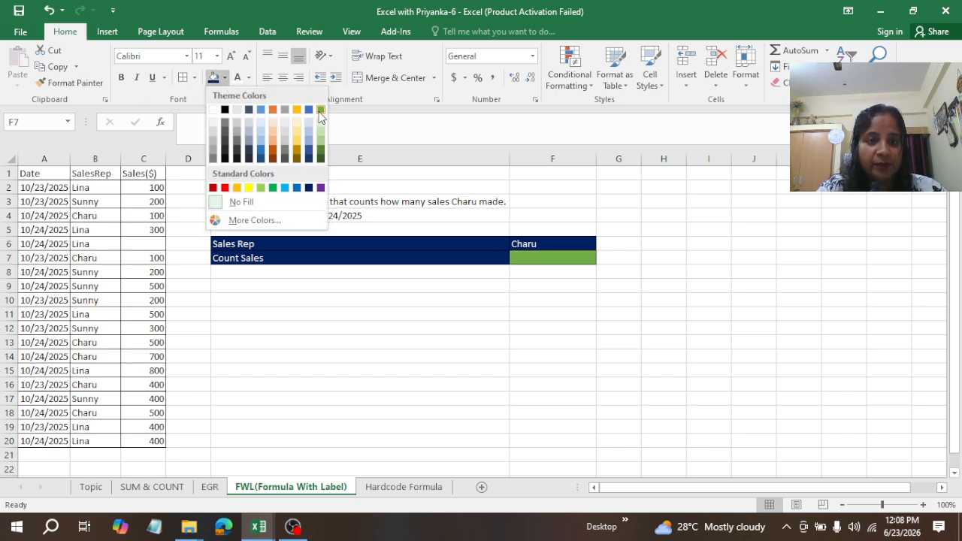
click(260, 188)
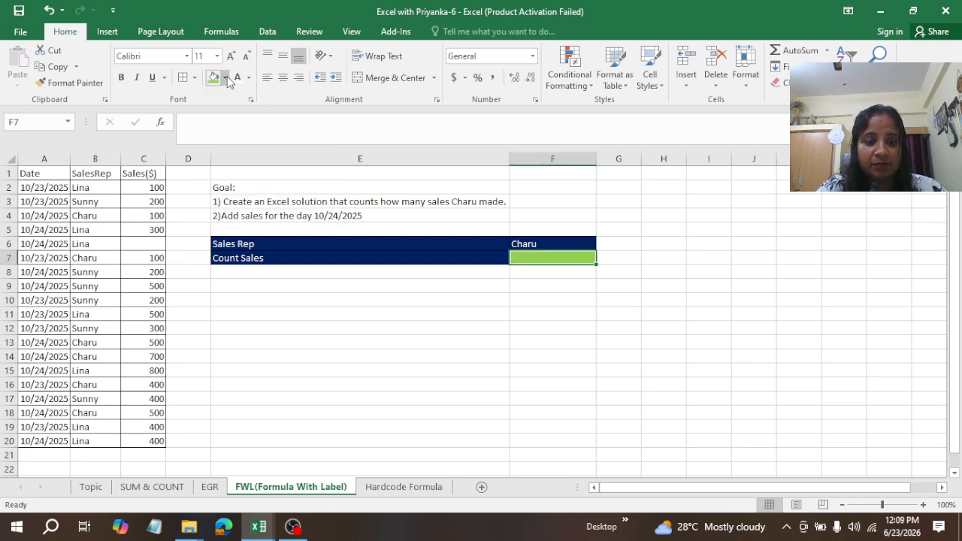
Copy the pale green format of result cell E5 in the SUM & COUNT sheet onto F7 in the FWL sheet
click(162, 490)
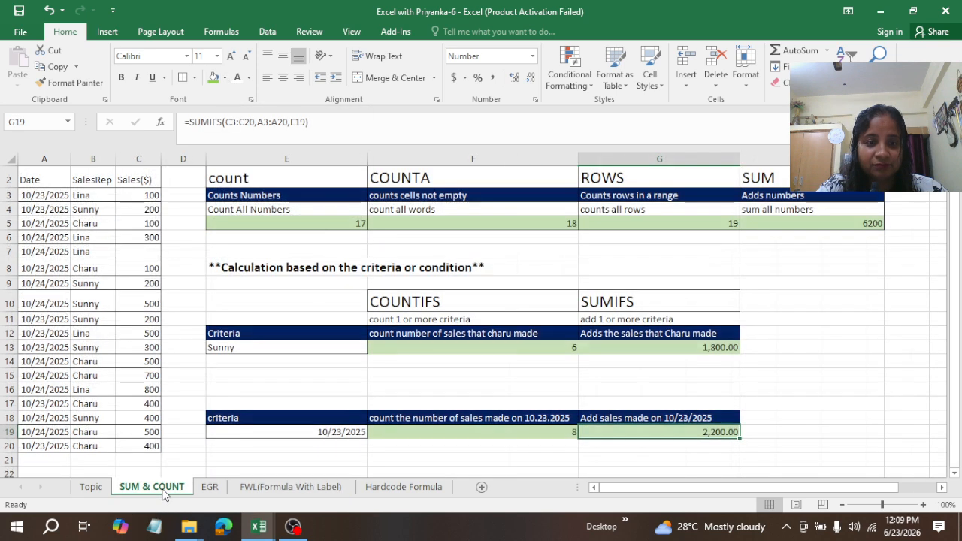
click(325, 224)
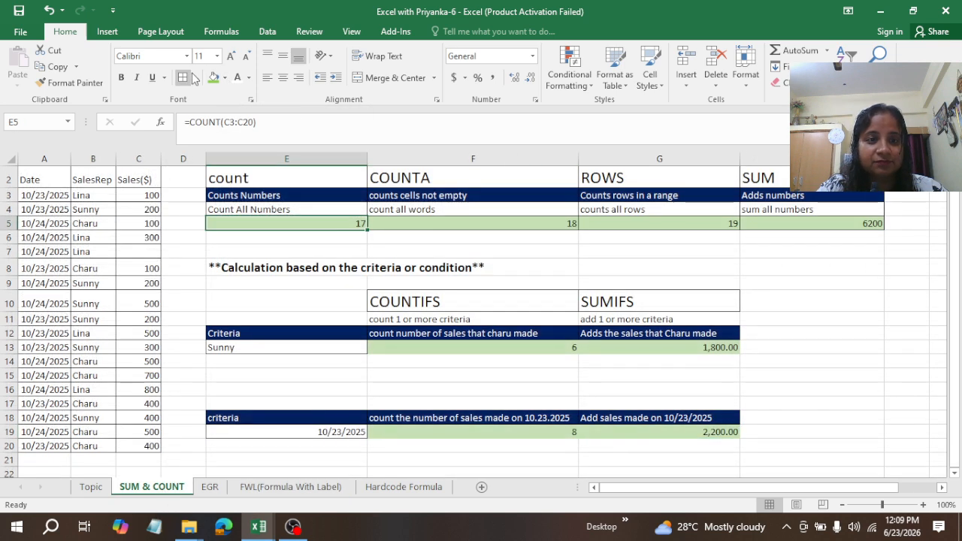
click(65, 84)
click(291, 488)
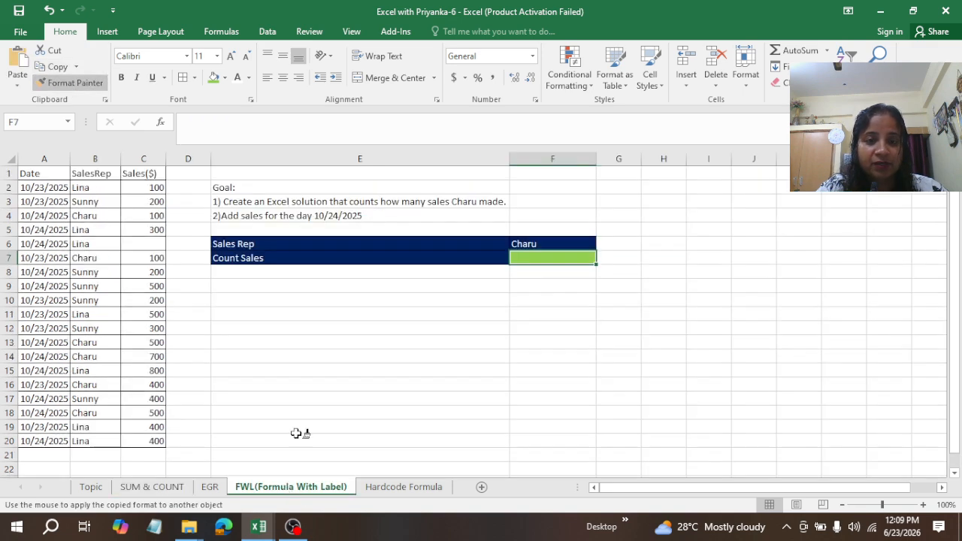
click(563, 256)
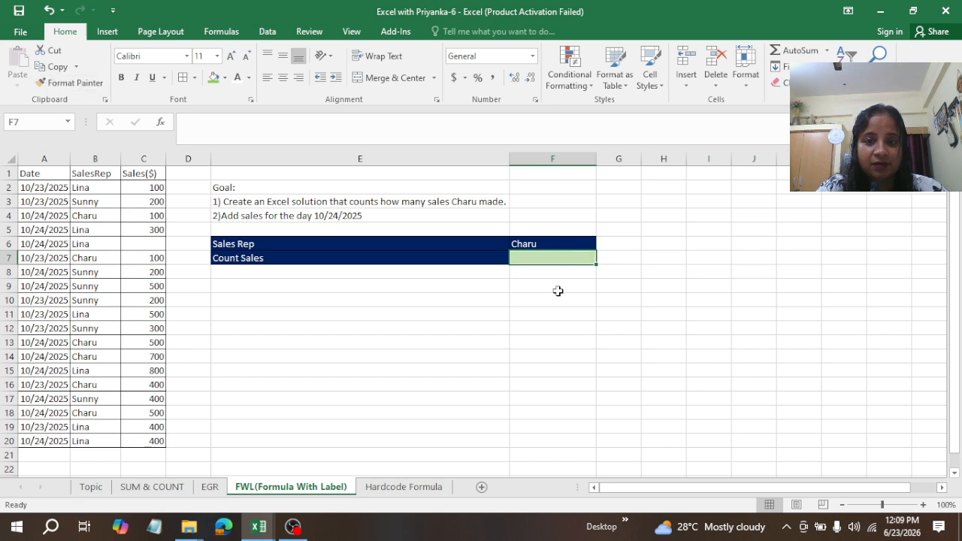
click(558, 289)
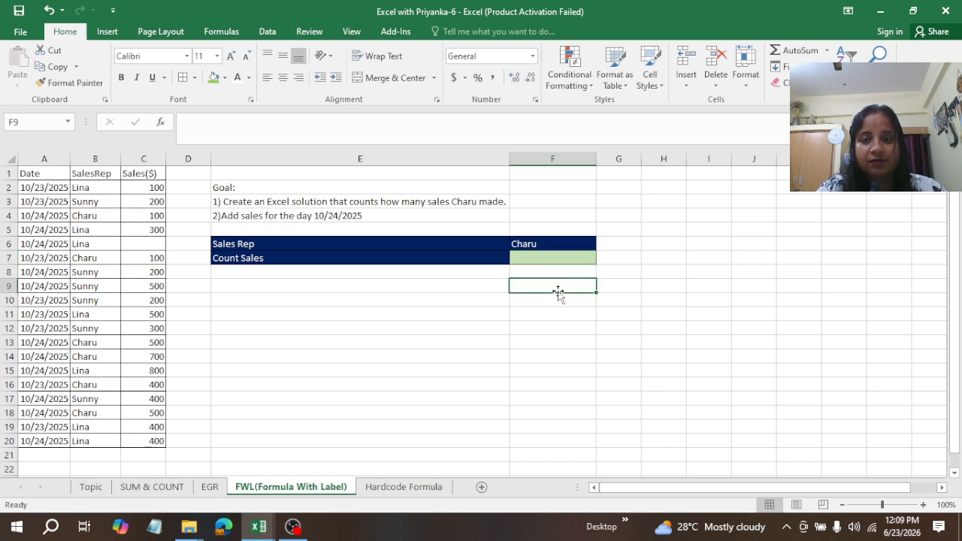
Enter =COUNTIFS(B2:B20,F6) in F7 to count the sales of the rep named in F6
click(252, 284)
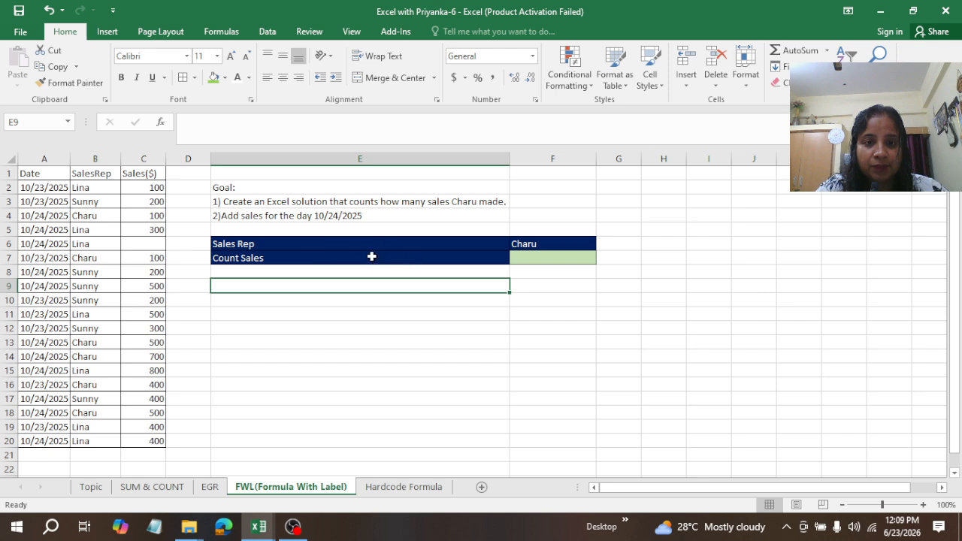
click(335, 254)
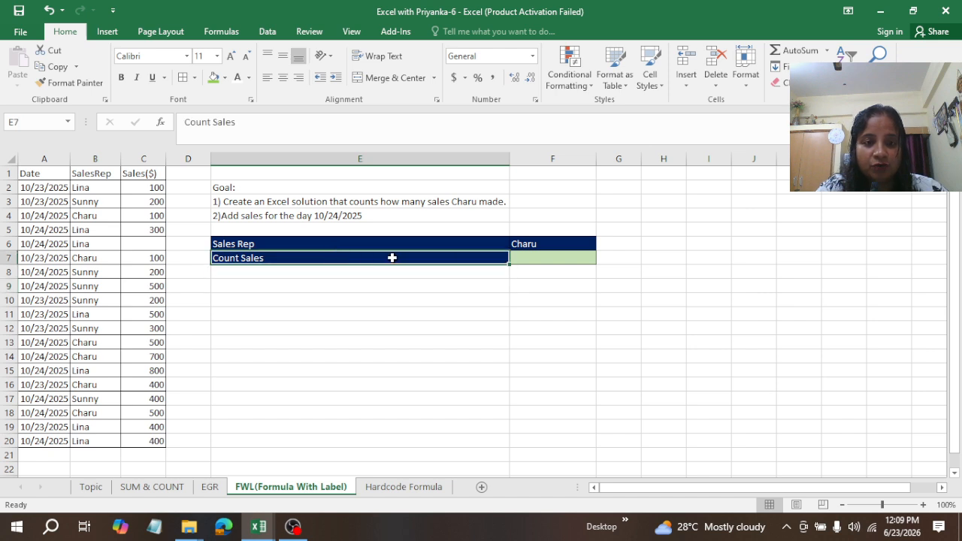
click(548, 256)
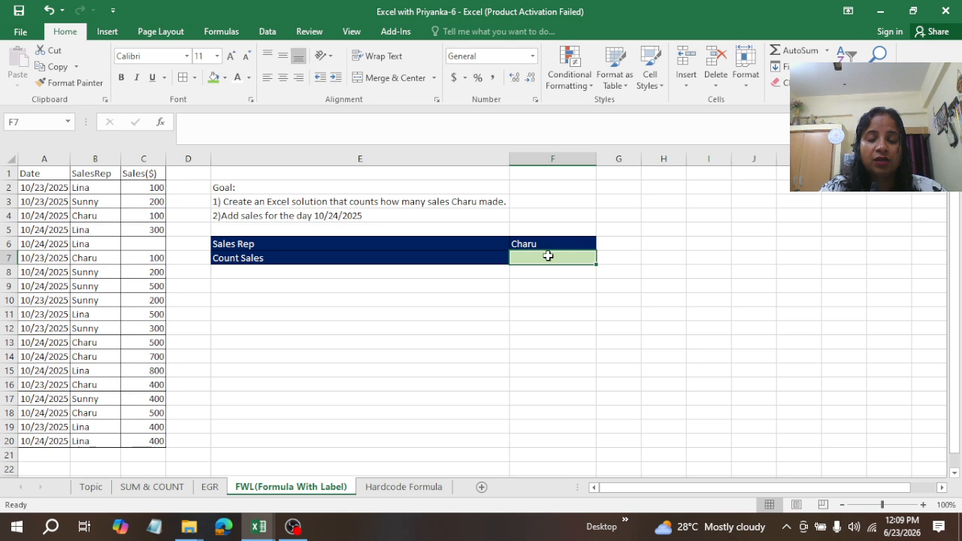
text(=)
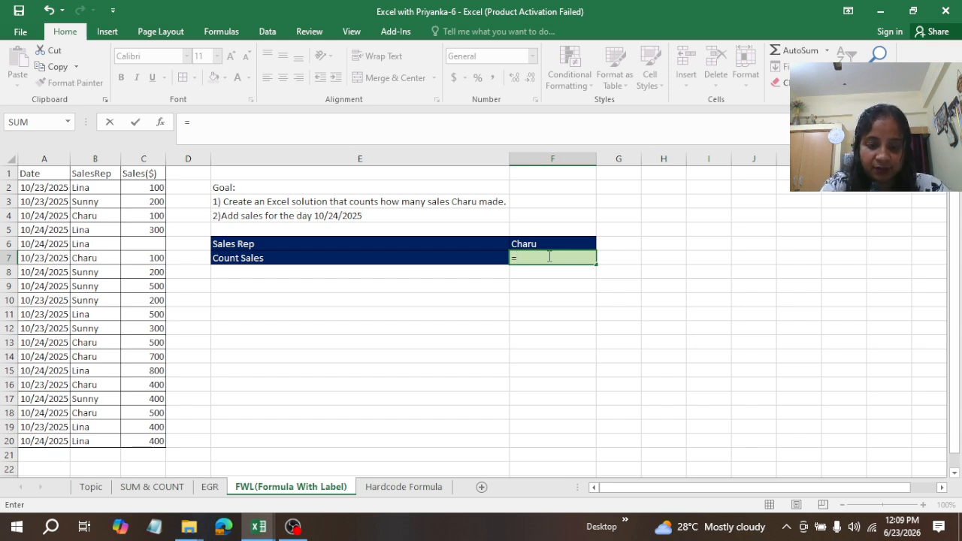
text(coun)
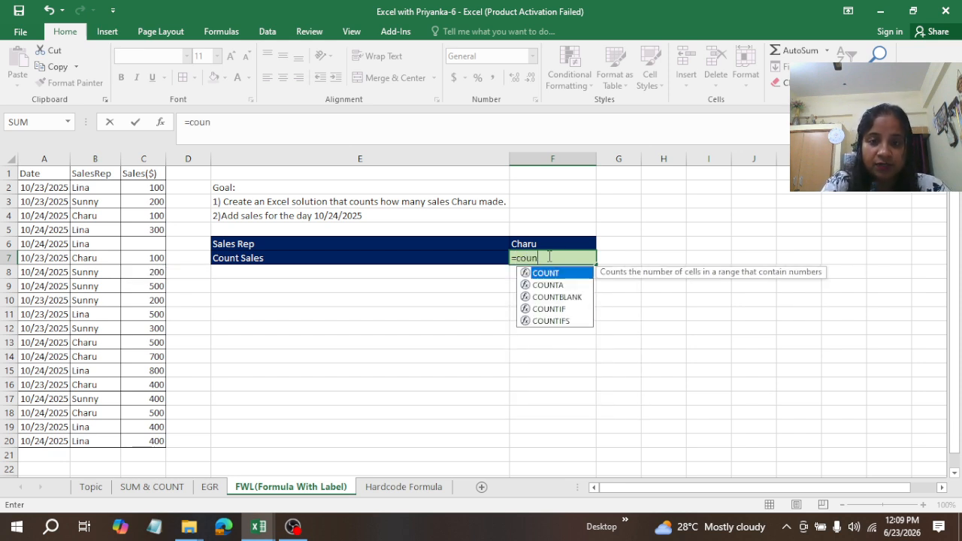
double_click(553, 322)
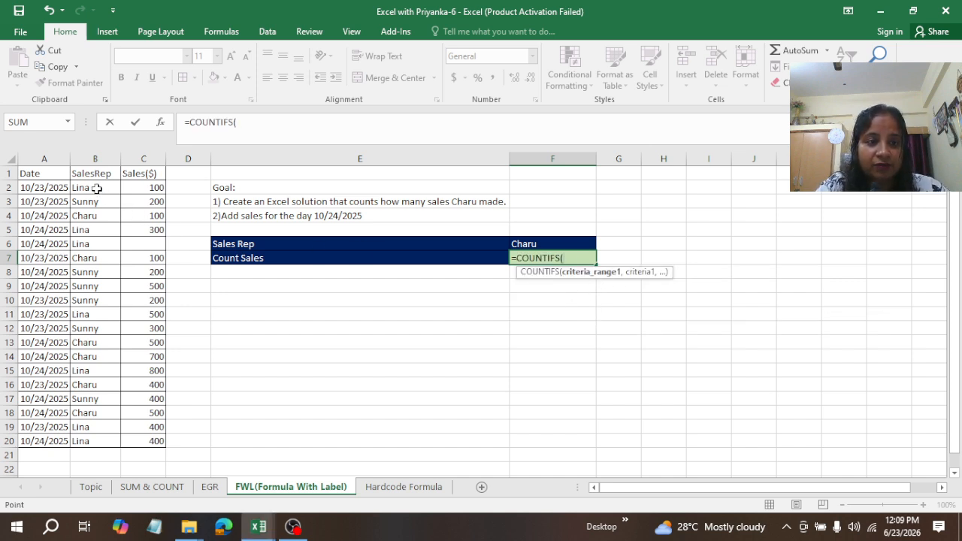
drag(94, 189, 94, 442)
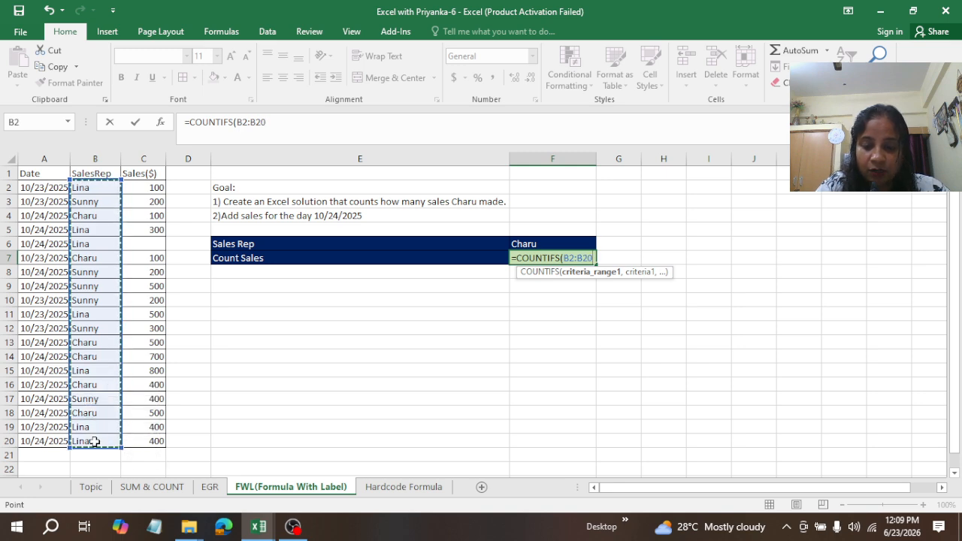
text(,)
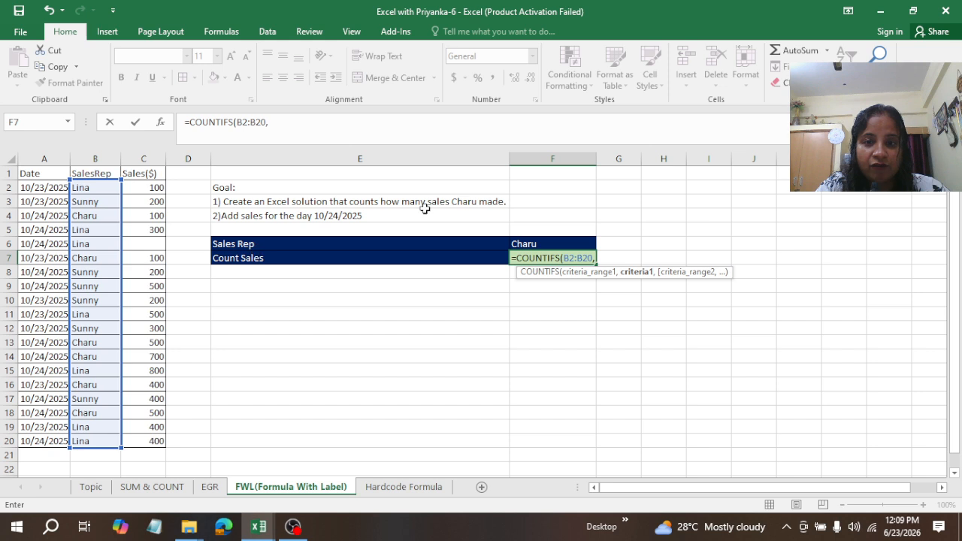
click(529, 241)
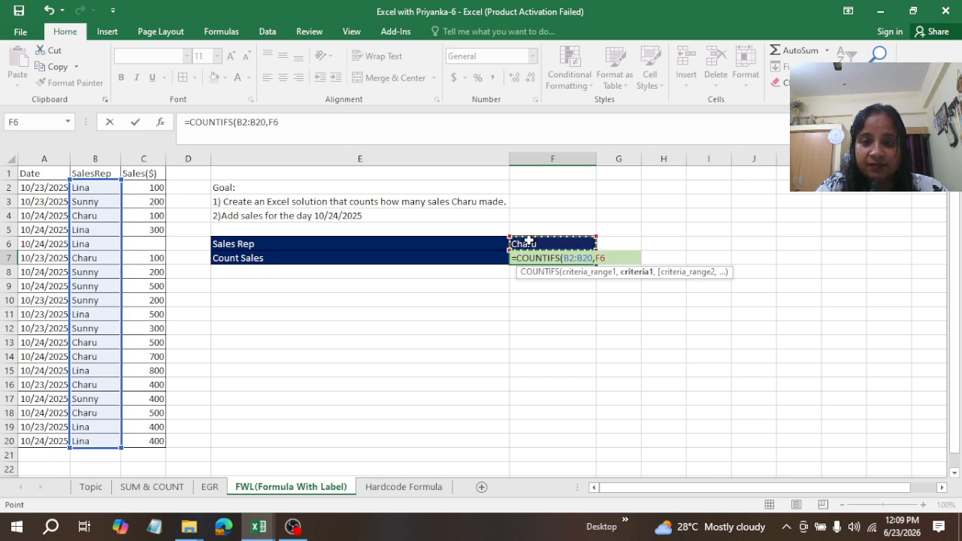
text())
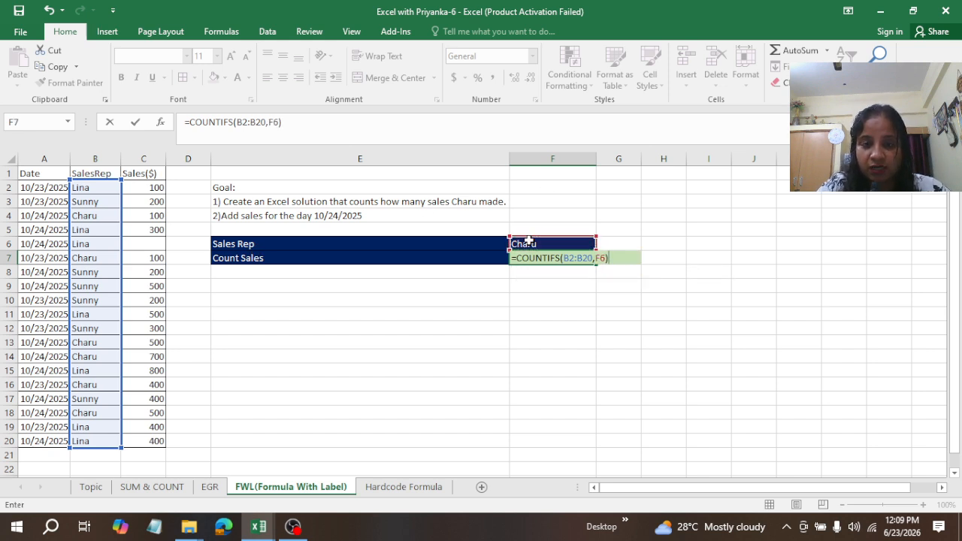
key(ctrl+Return)
click(540, 283)
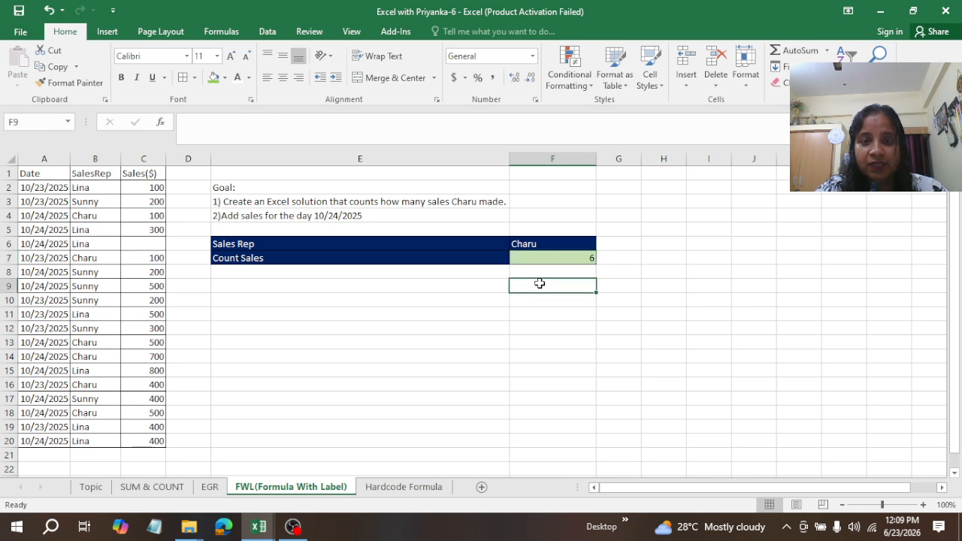
click(435, 286)
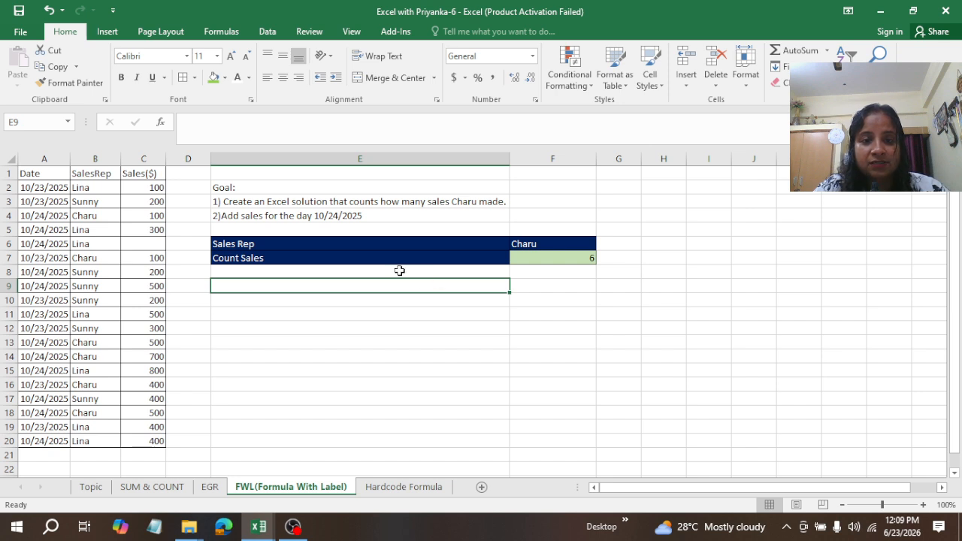
Turn the Count Sales label in E7 into a formula by putting an equals sign before its text
click(344, 255)
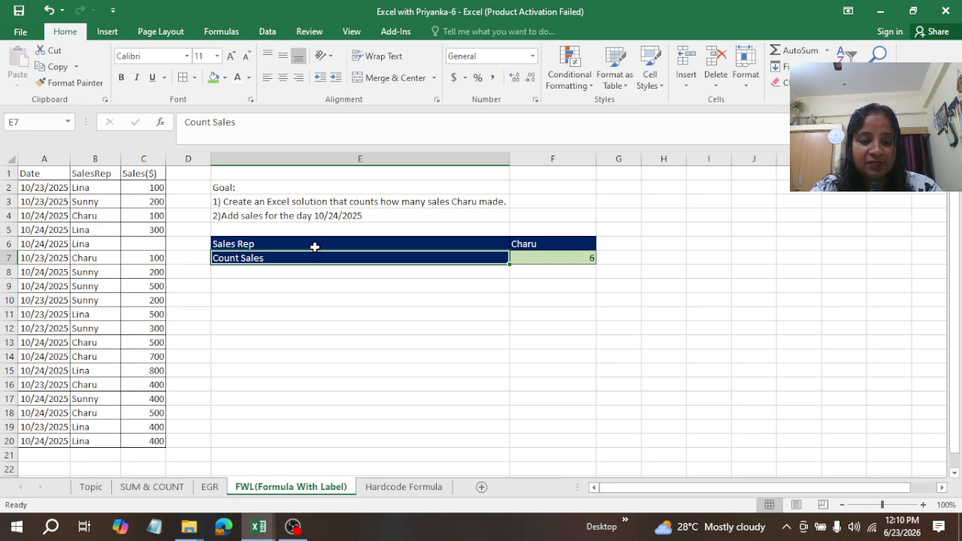
key(F2)
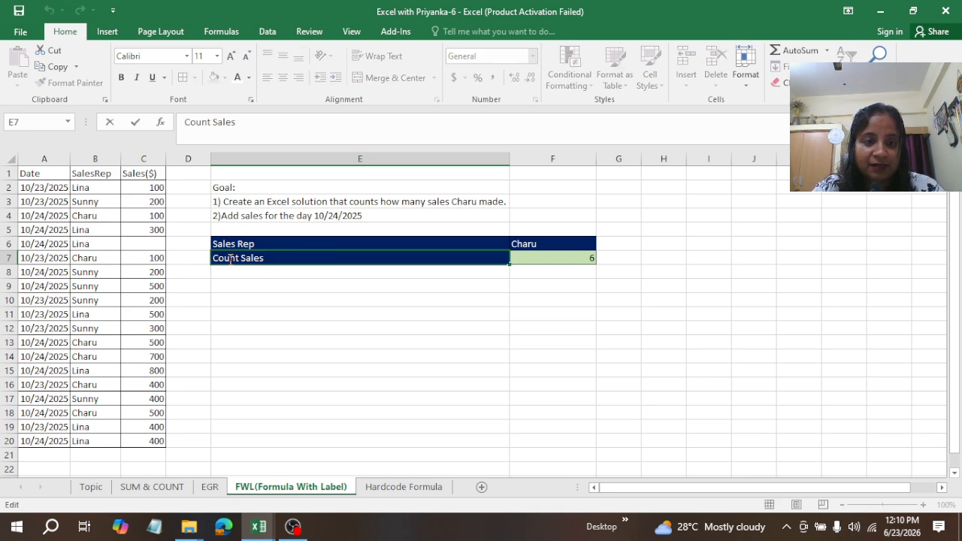
key(Home)
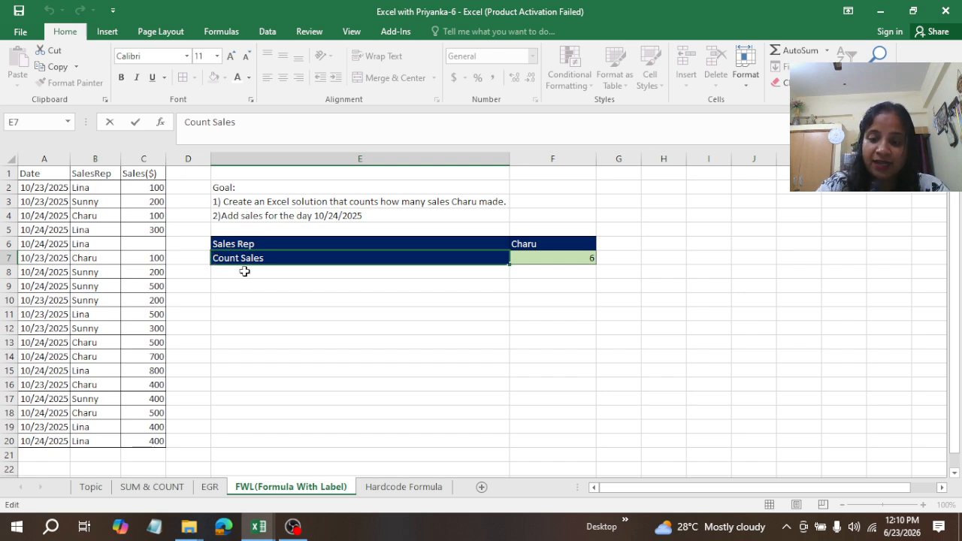
text(=)
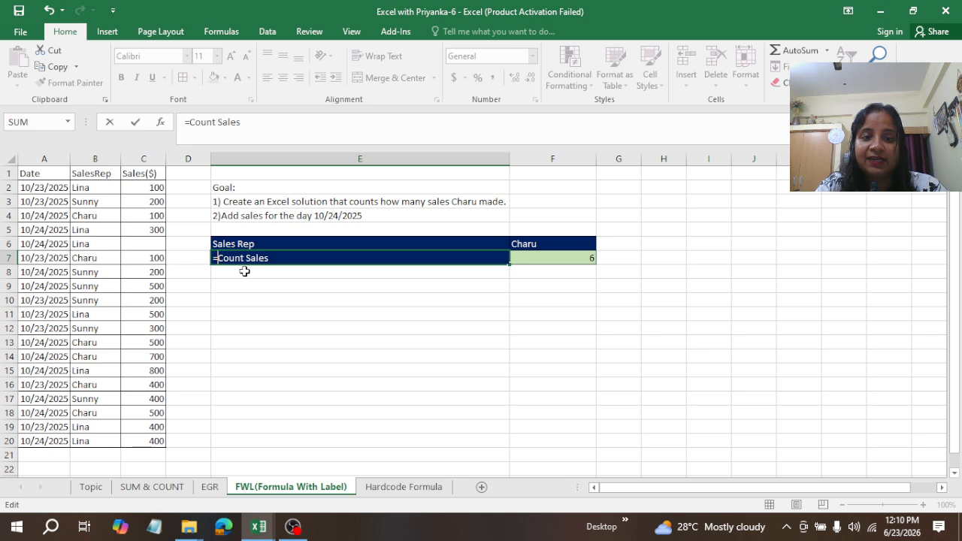
key(F2)
key(F2)
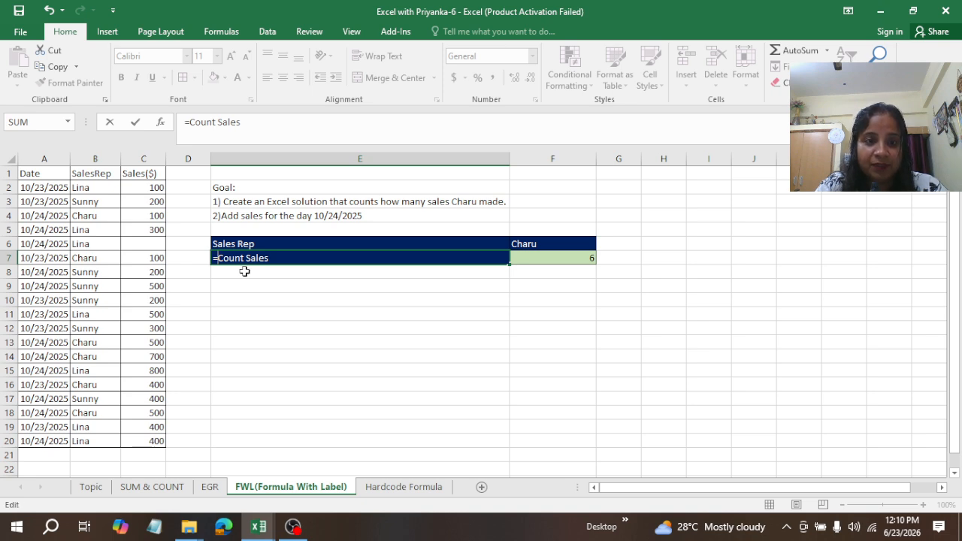
key(ctrl+Return)
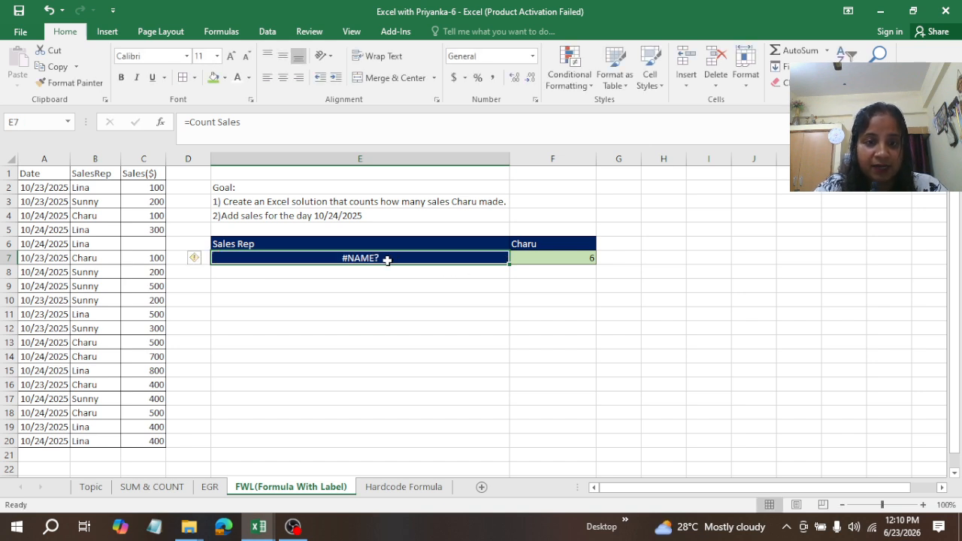
Enclose the label text in the E7 formula in double quotes as ="CountSales", removing the space between the words
key(F2)
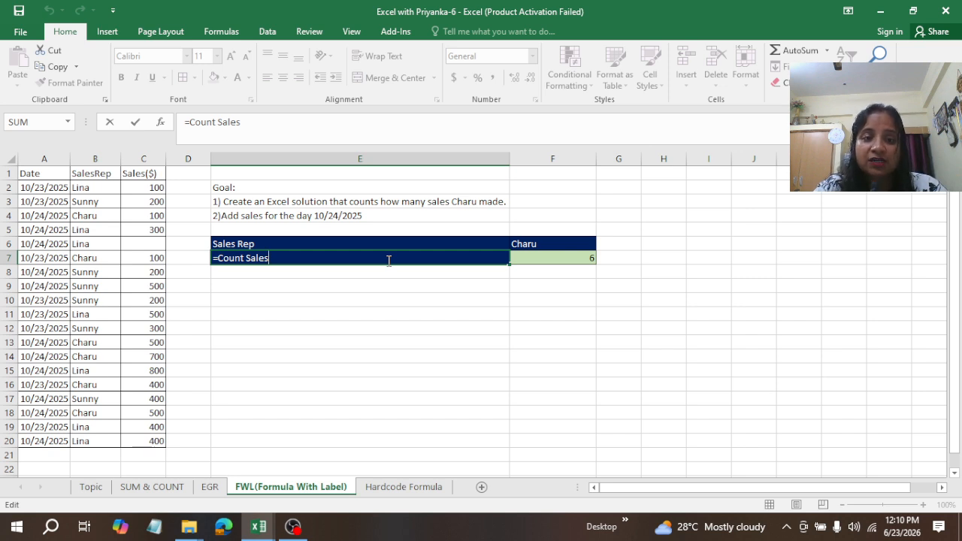
click(246, 258)
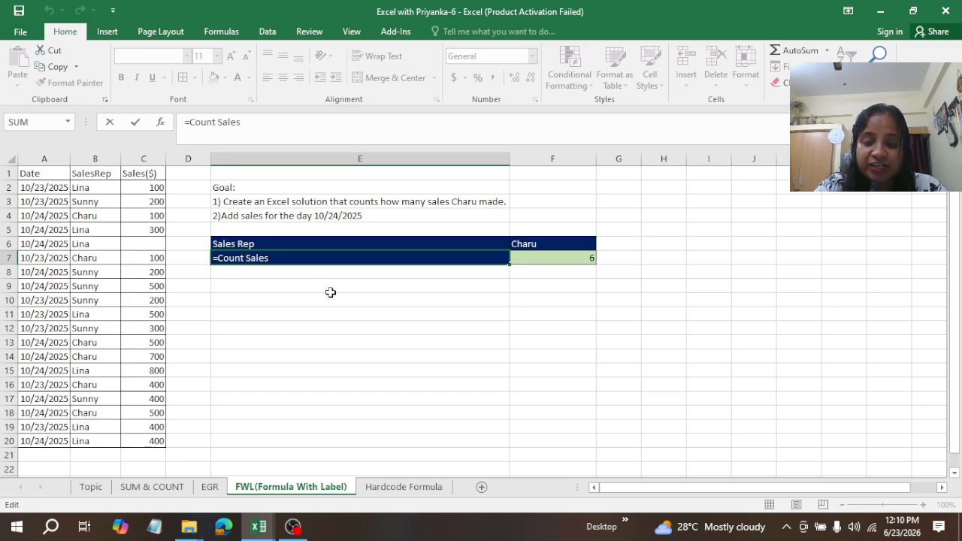
key(BackSpace)
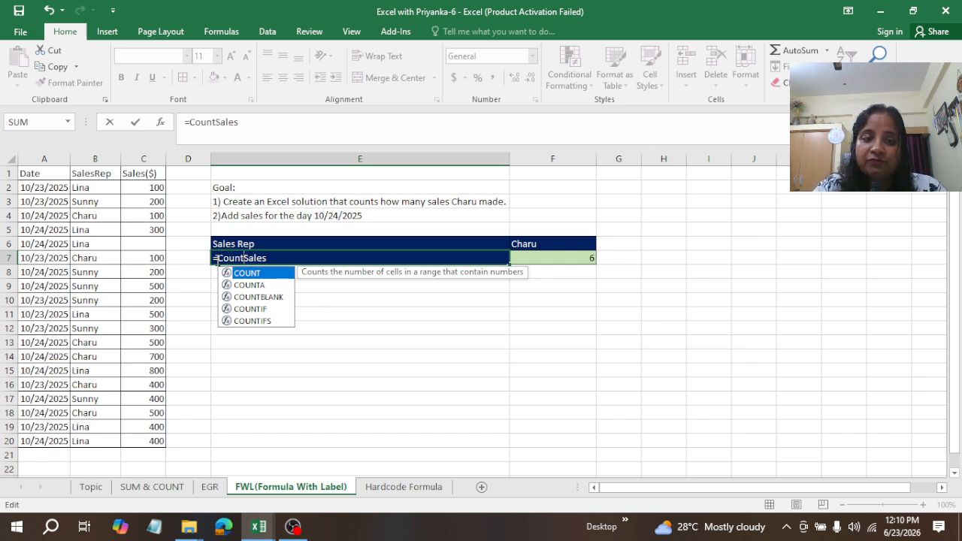
click(217, 259)
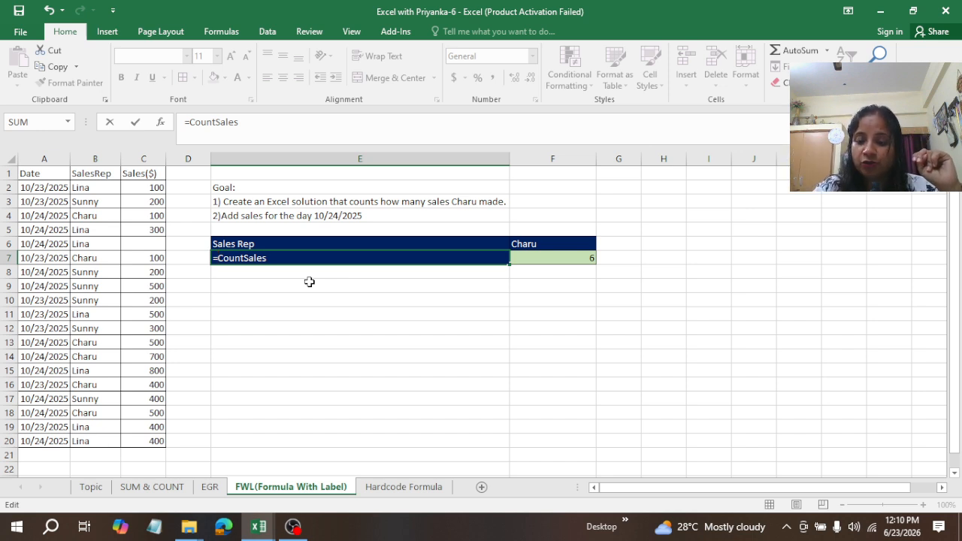
text(")
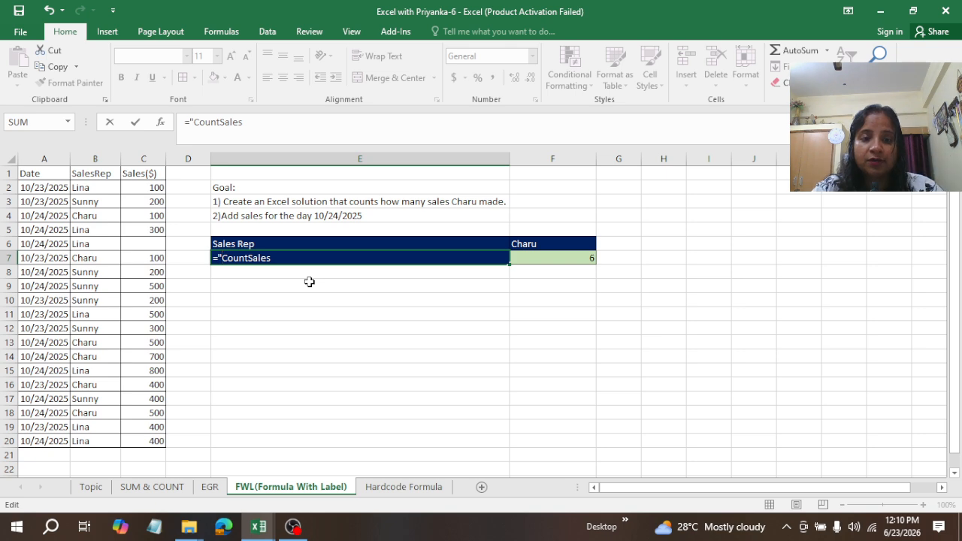
click(278, 258)
text(")
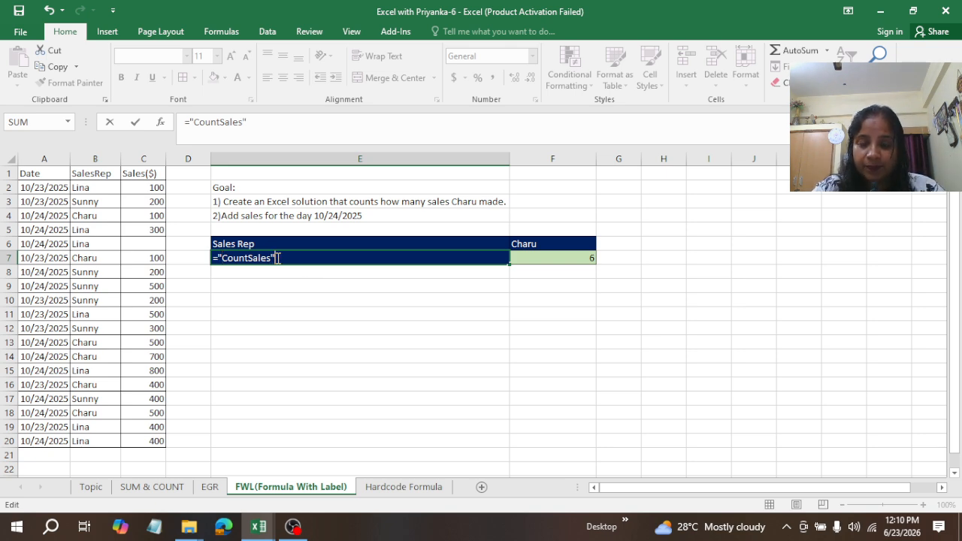
key(ctrl+Return)
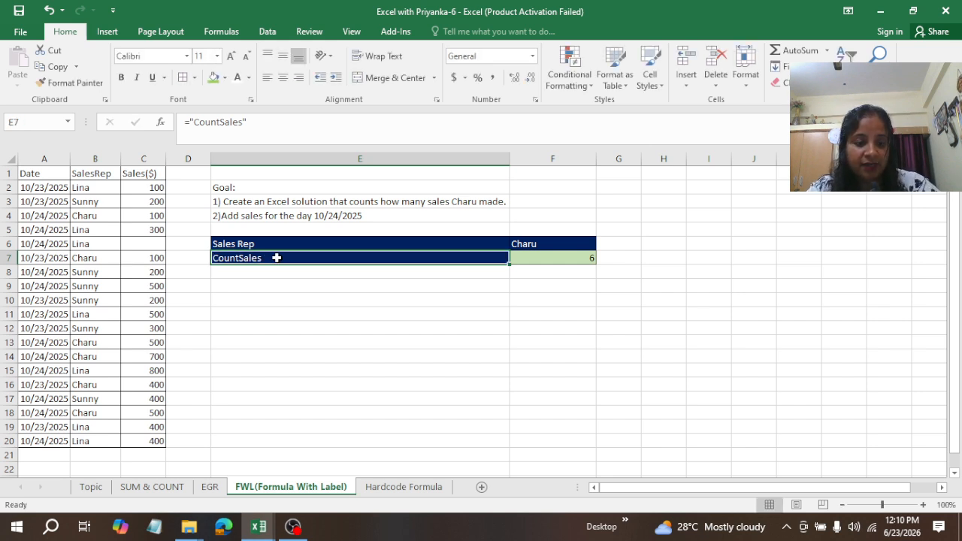
Replace the quoted label text in the E7 formula with "No of sales by"
double_click(277, 258)
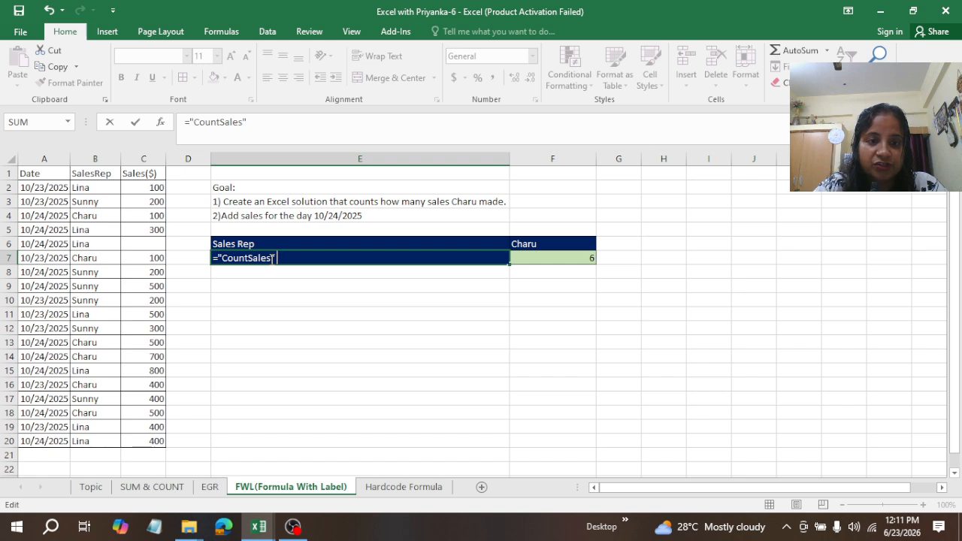
click(273, 257)
key(BackSpace)
key(BackSpace)
key(BackSpace)
key(BackSpace)
key(BackSpace)
key(BackSpace)
key(BackSpace)
key(BackSpace)
key(BackSpace)
key(BackSpace)
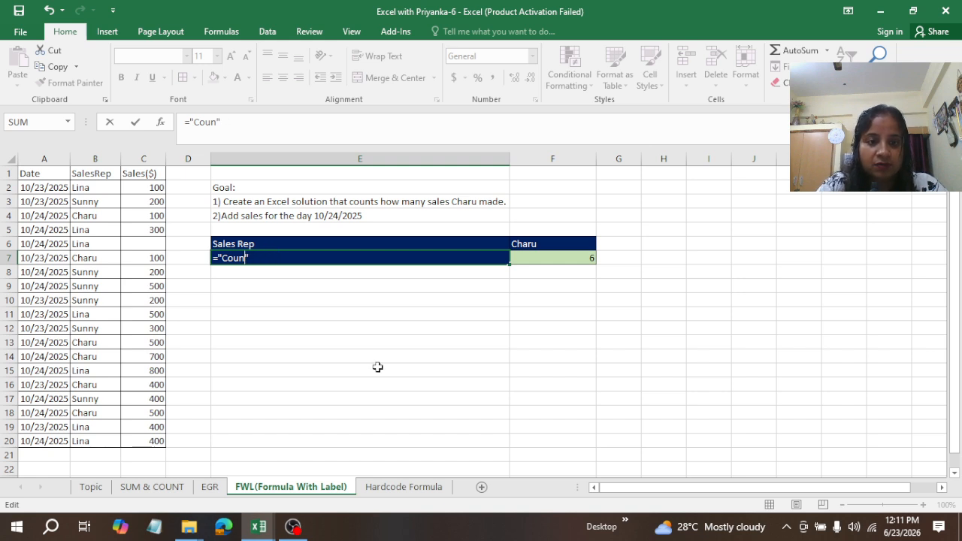
text(No )
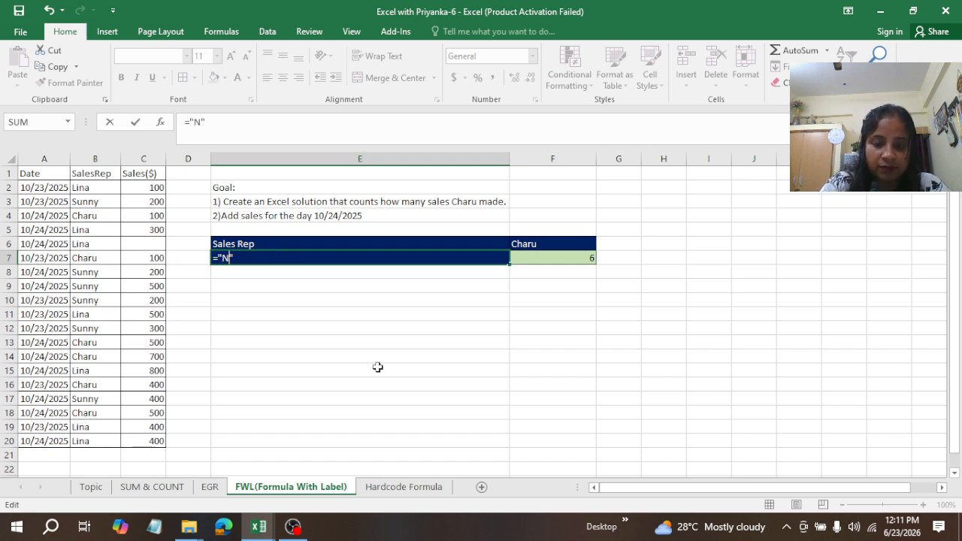
text(of sale)
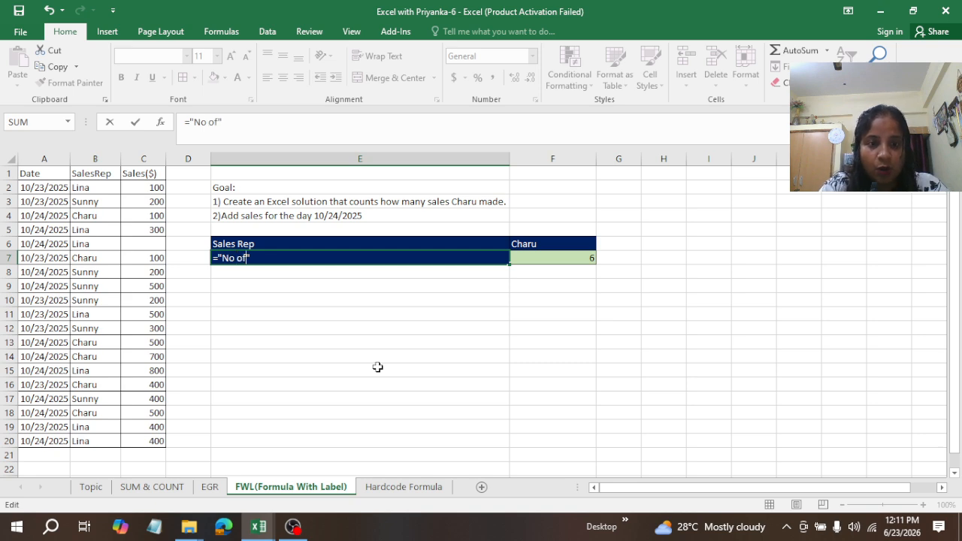
text(s by)
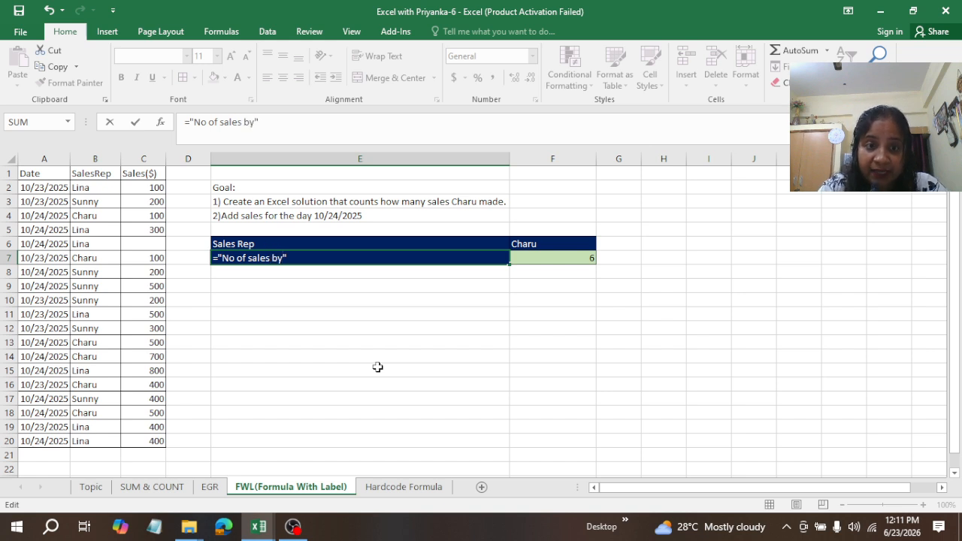
Join the sales rep criterion to the label by extending the E7 formula to ="No of sales by" &F6
click(305, 261)
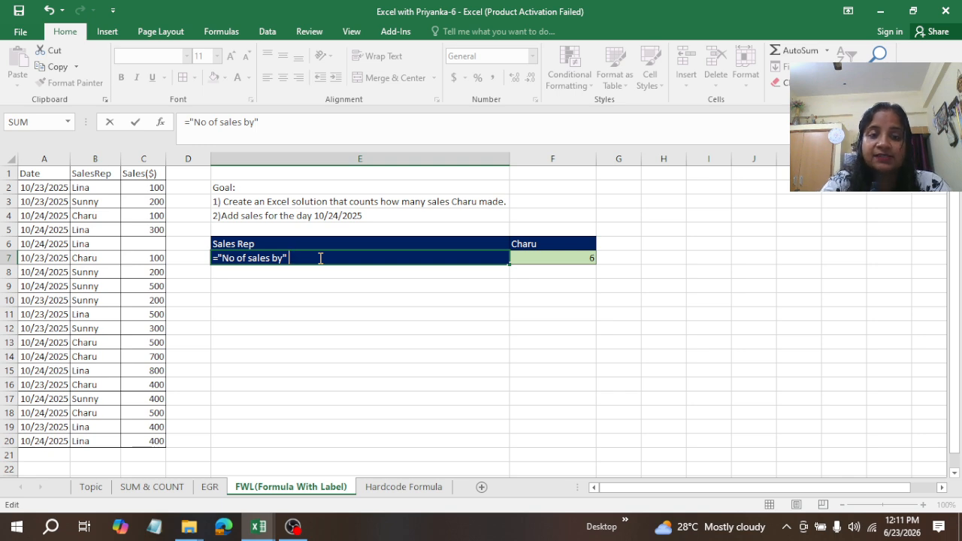
text(&)
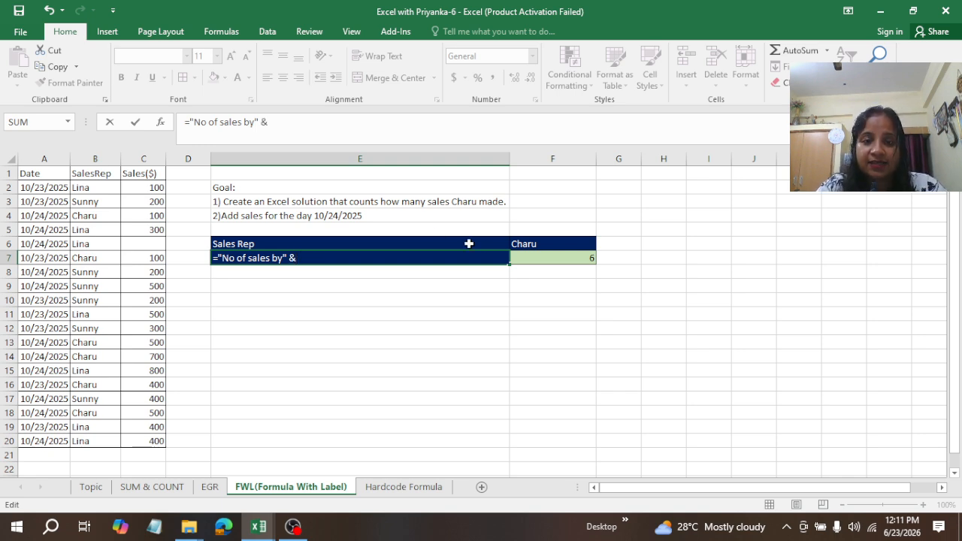
click(539, 245)
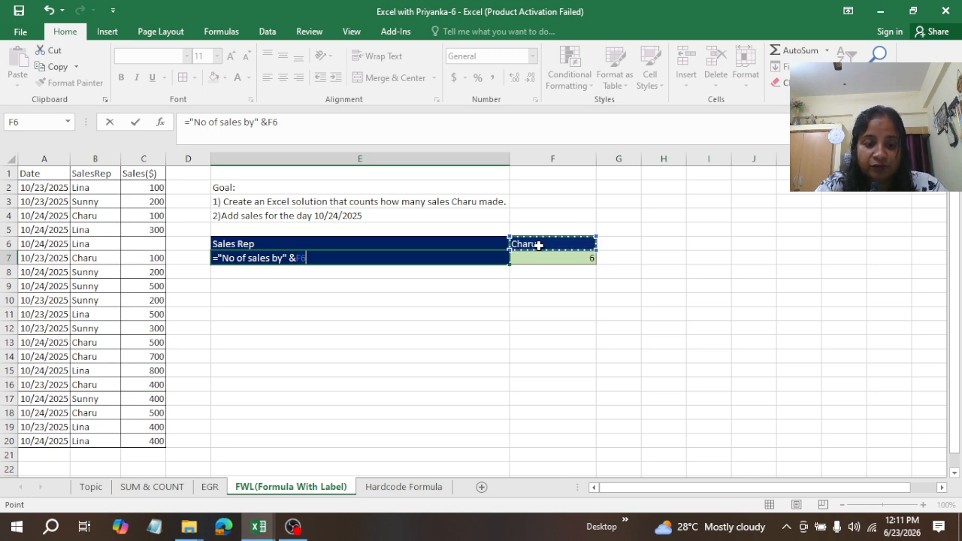
key(ctrl+Return)
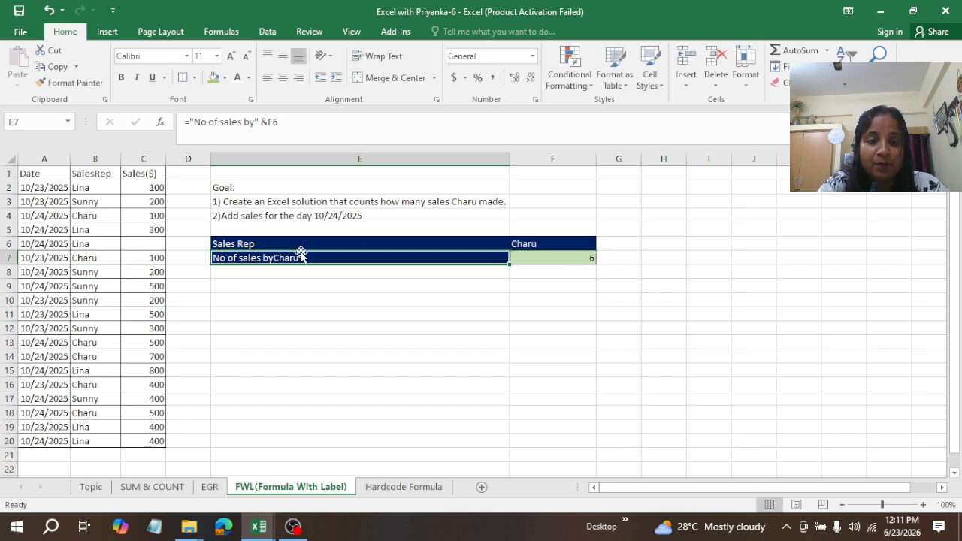
Try to separate the rep's name from the E7 label text by adding spaces around the ampersand in the formula
double_click(284, 258)
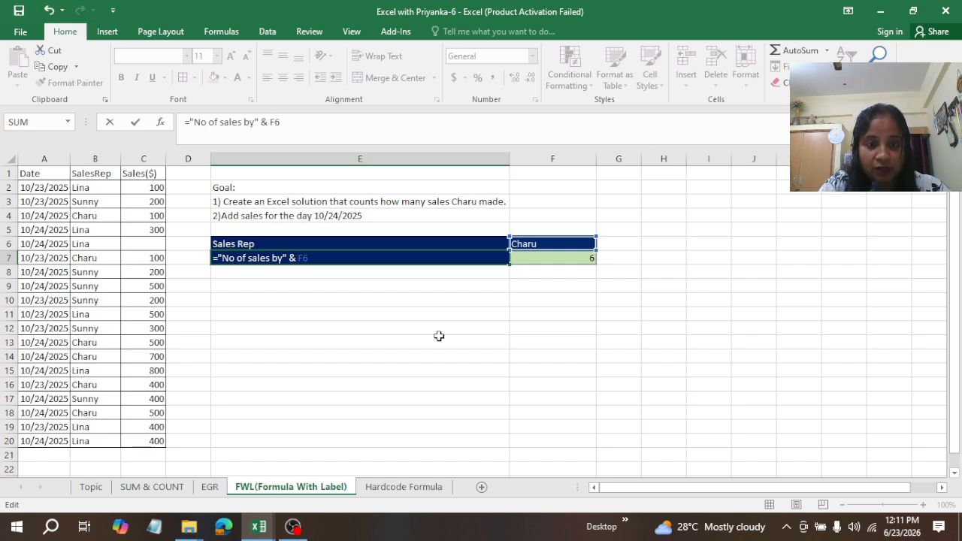
key(ctrl+Return)
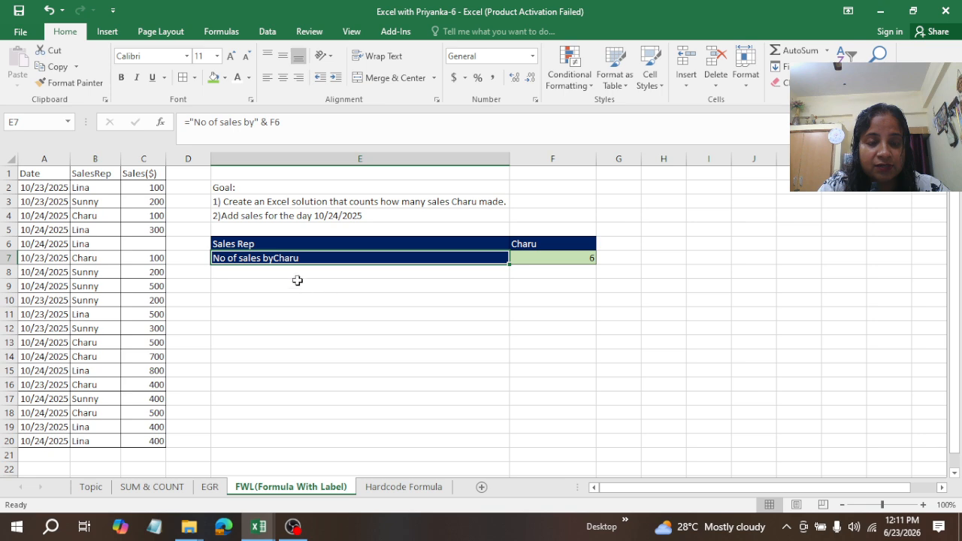
double_click(281, 258)
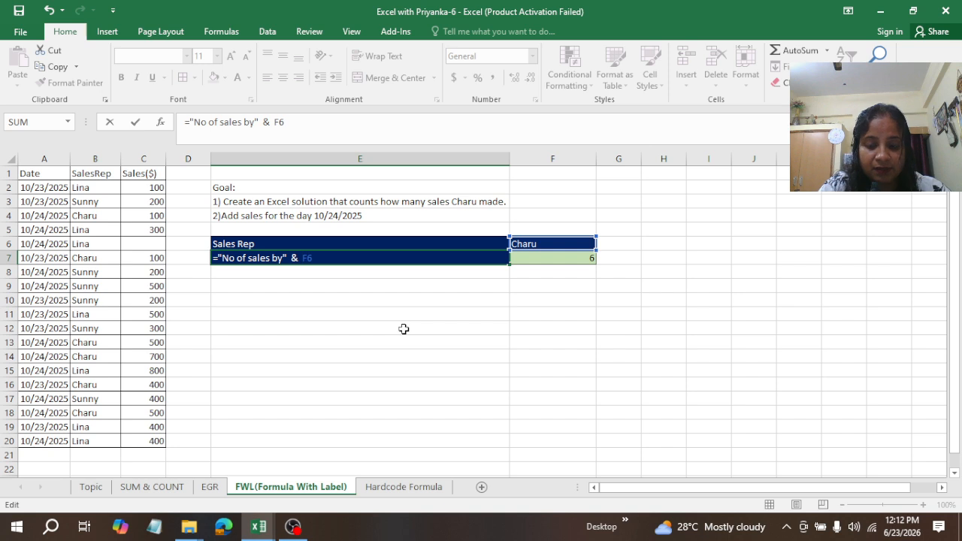
key(ctrl+Return)
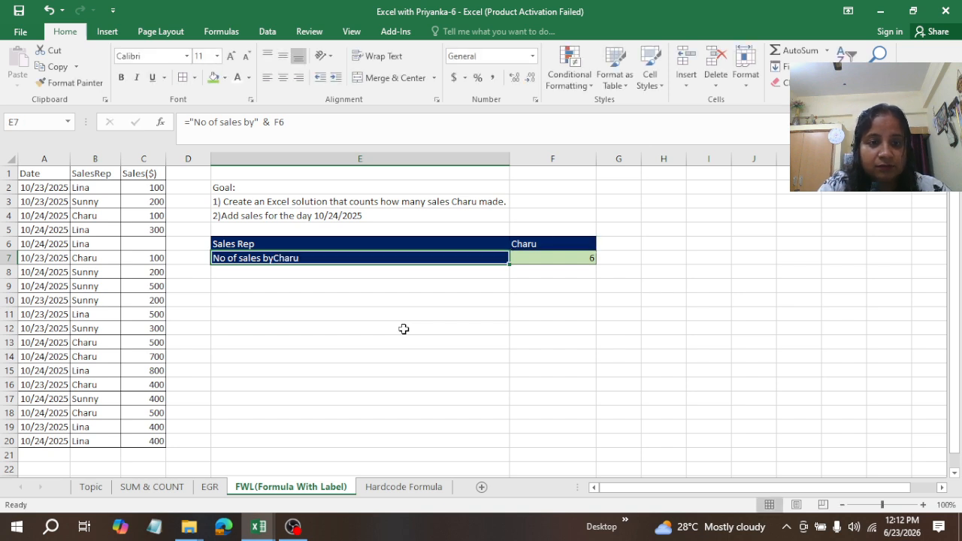
double_click(288, 261)
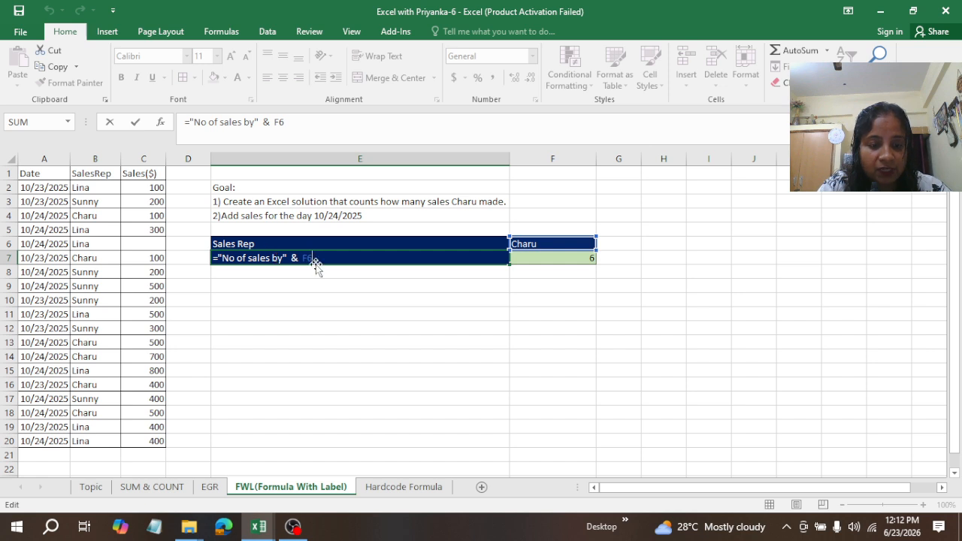
key(ctrl+Return)
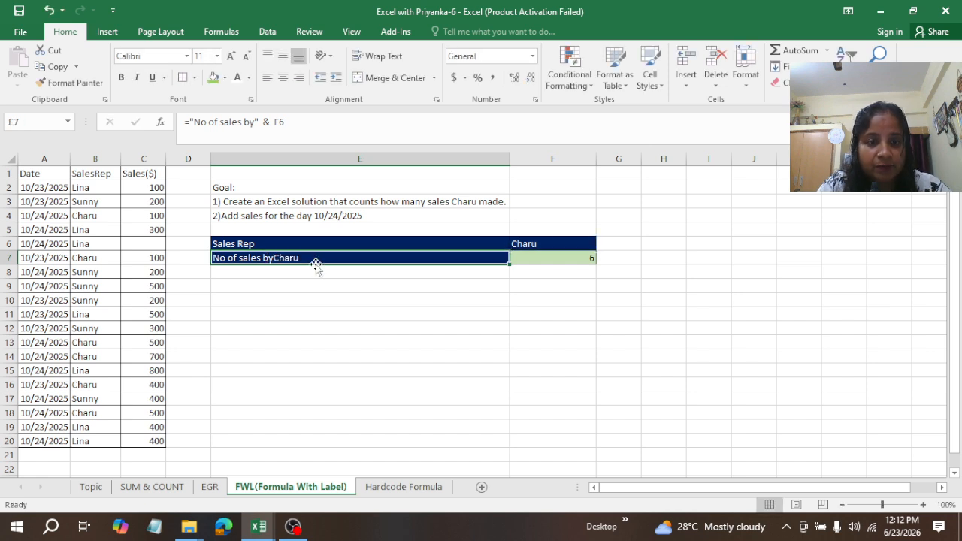
key(F2)
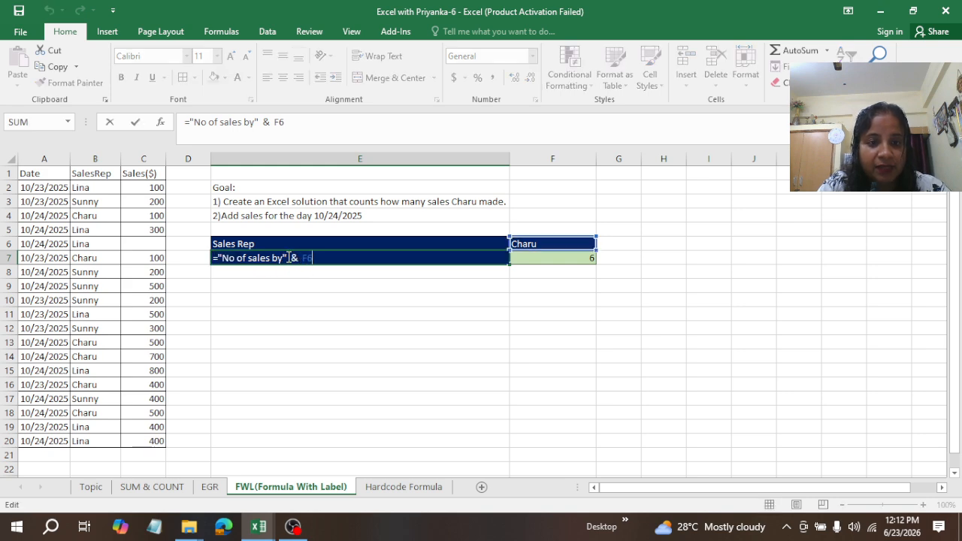
click(293, 258)
text(vv)
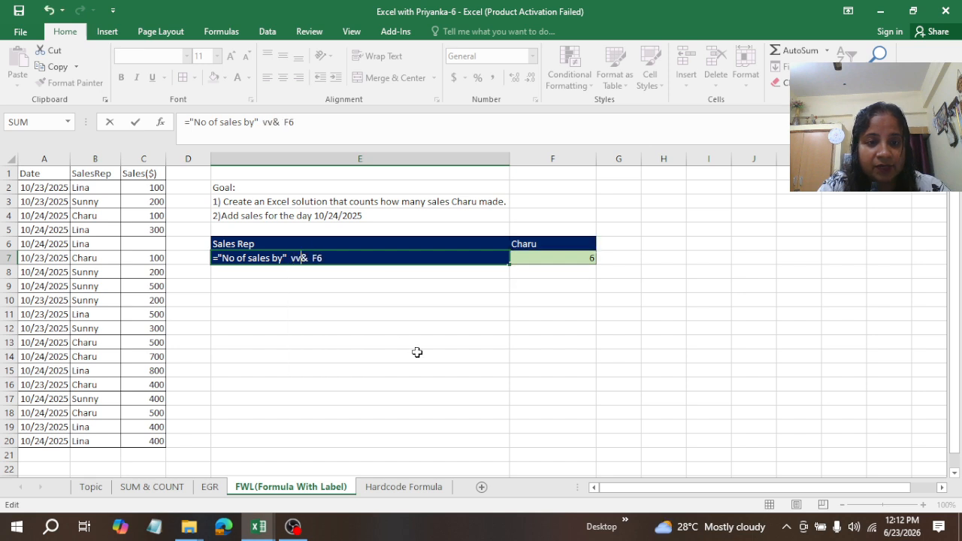
key(BackSpace)
key(BackSpace)
text(v)
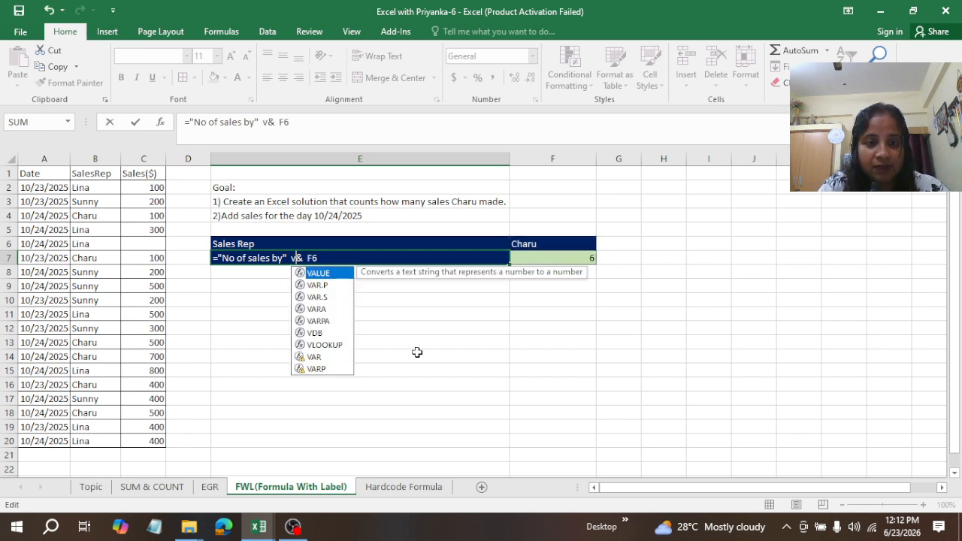
key(BackSpace)
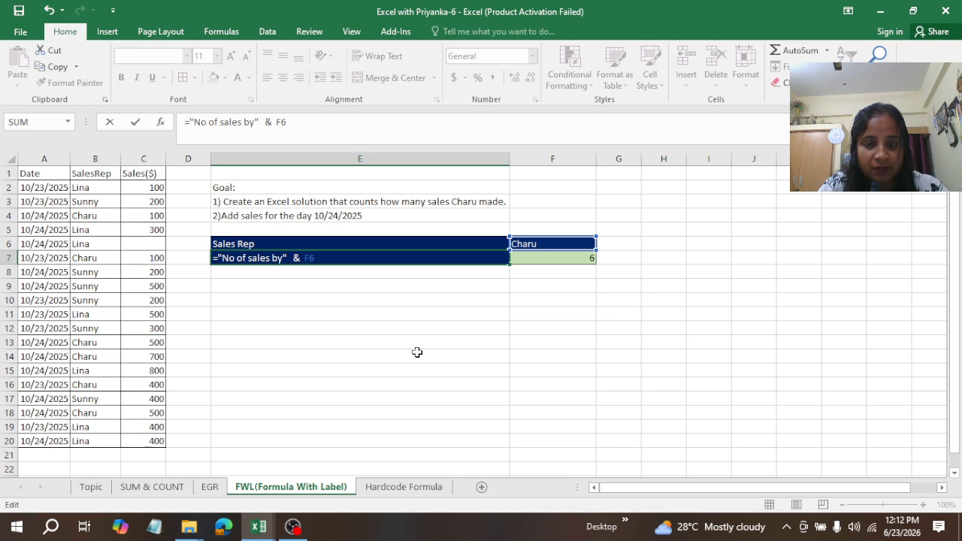
key(Escape)
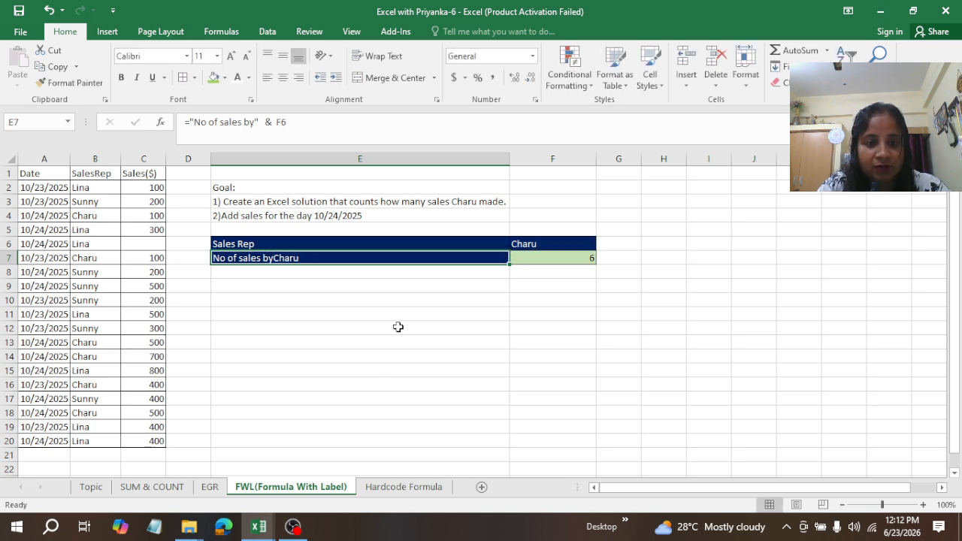
Remove the ampersand and reference from the E7 label formula and re-enter them as ="No of sales by" & F6
key(F2)
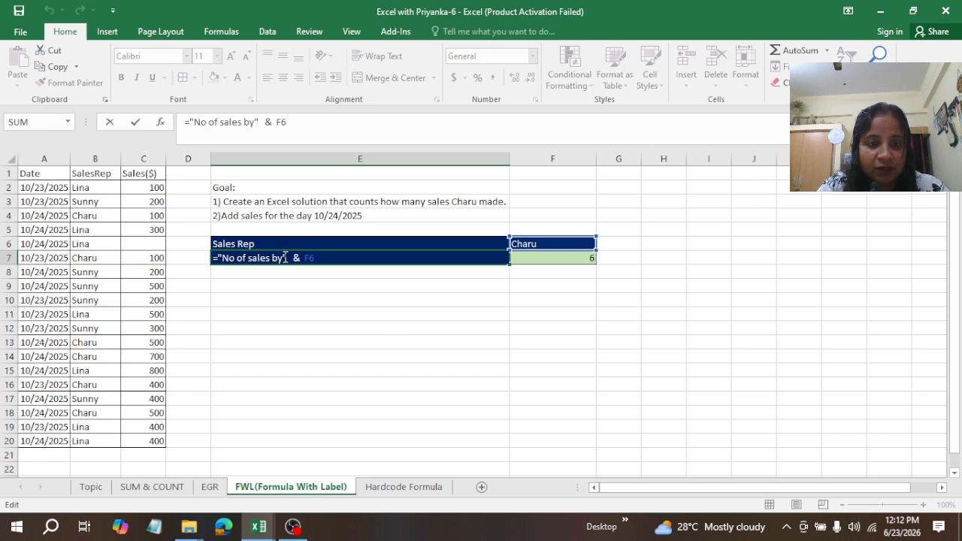
key(BackSpace)
key(BackSpace)
key(BackSpace)
key(BackSpace)
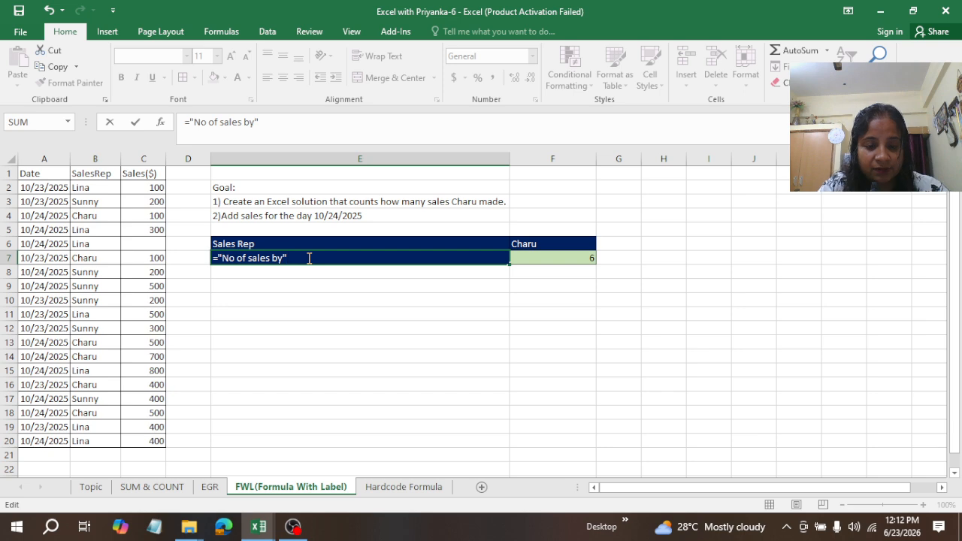
text(n)
key(BackSpace)
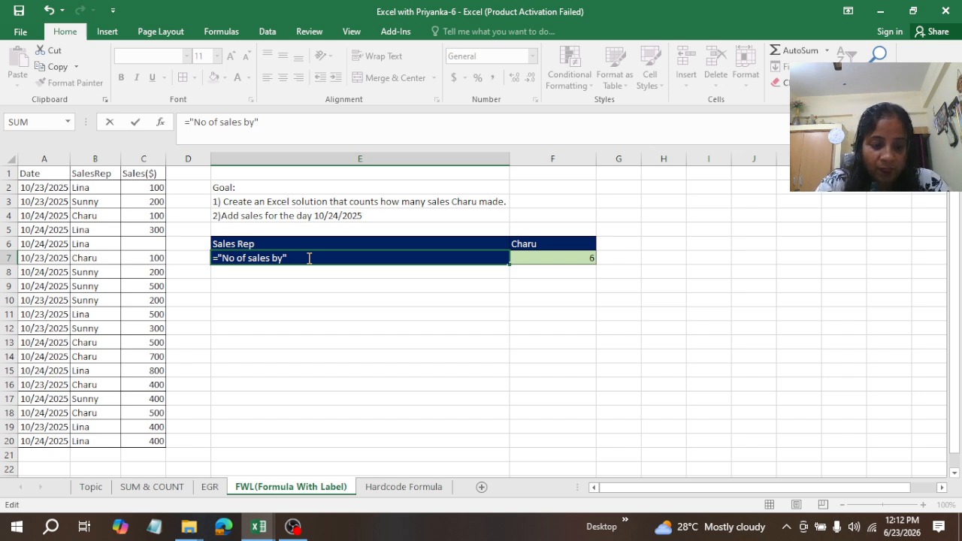
text(&)
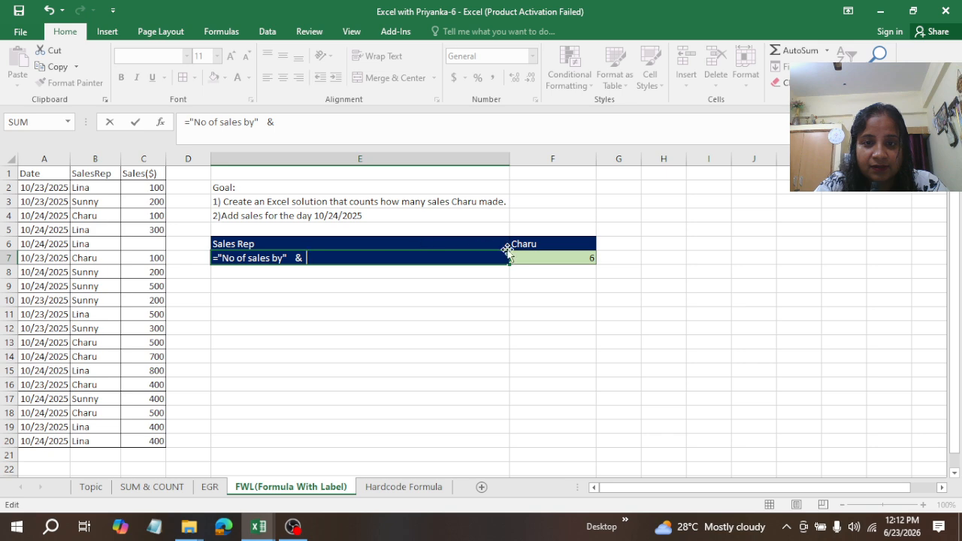
click(542, 244)
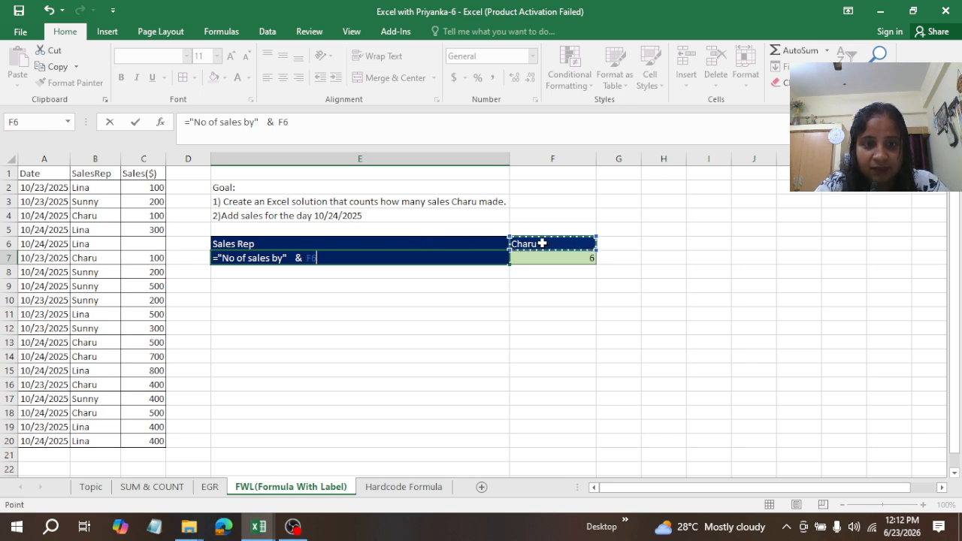
key(ctrl+Return)
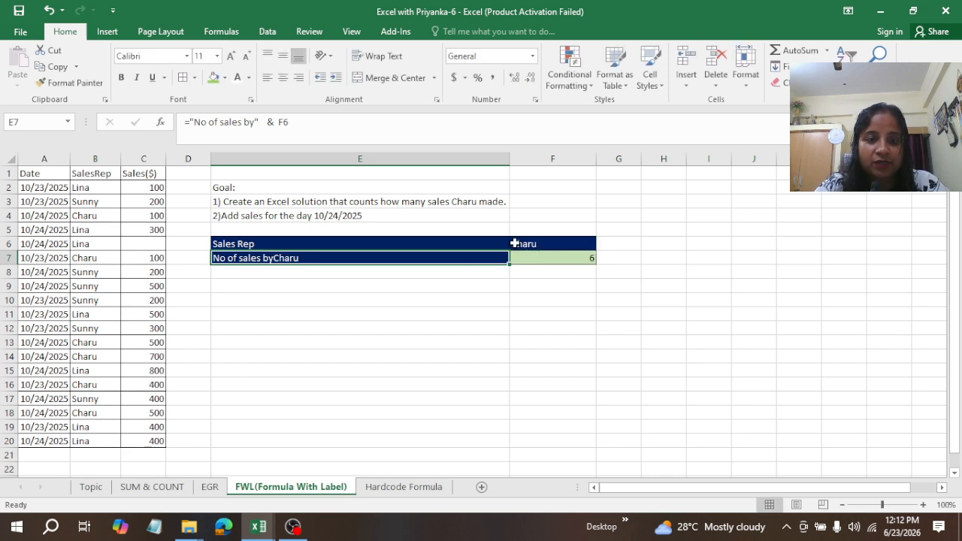
Review the count formula in F7 and the sales rep criterion in F6
click(553, 258)
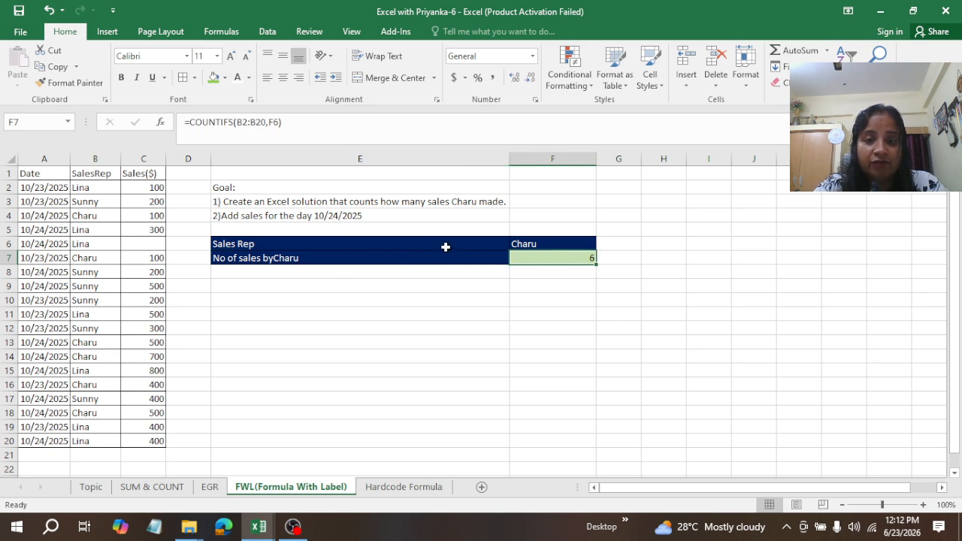
click(571, 243)
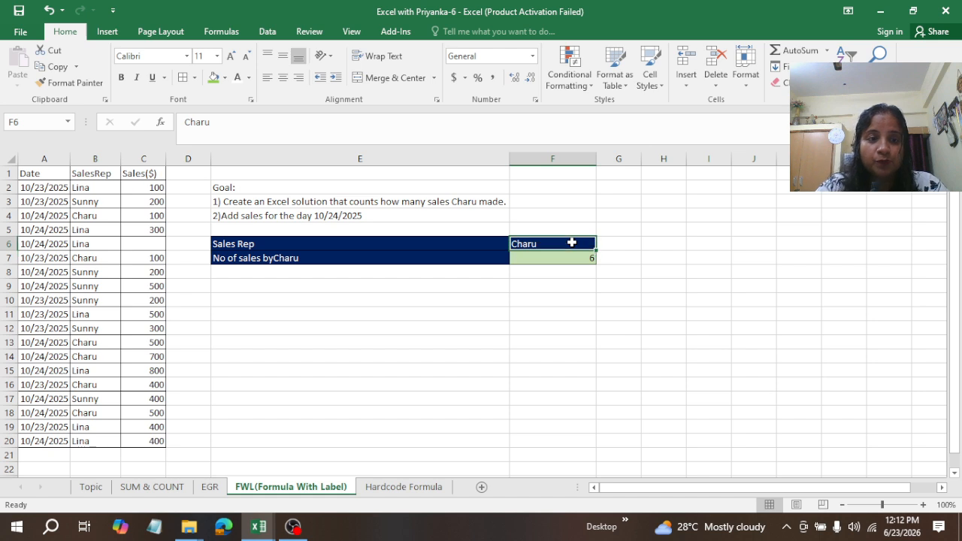
Replace the sales rep criterion in F6 with each of the other two reps' names from the table in turn
text(Su)
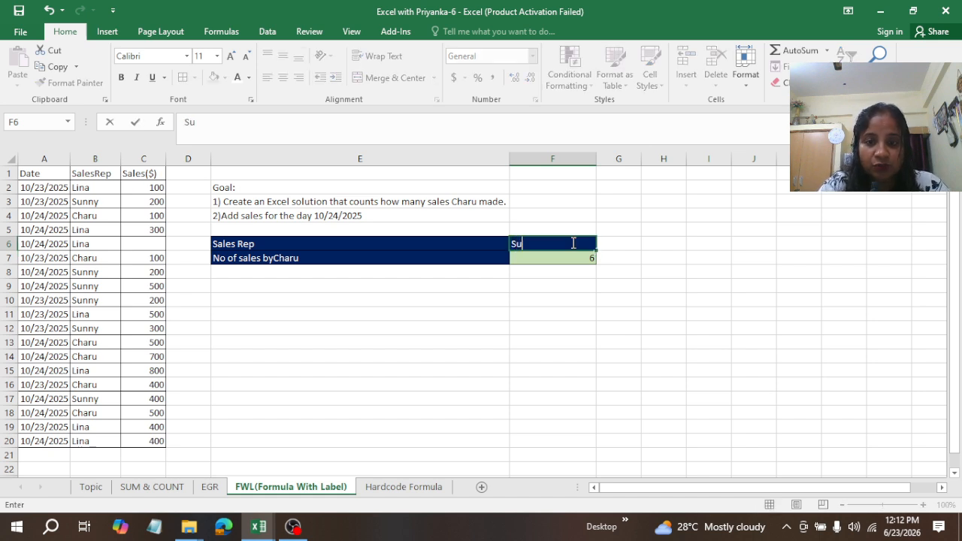
text(nny)
key(ctrl+Return)
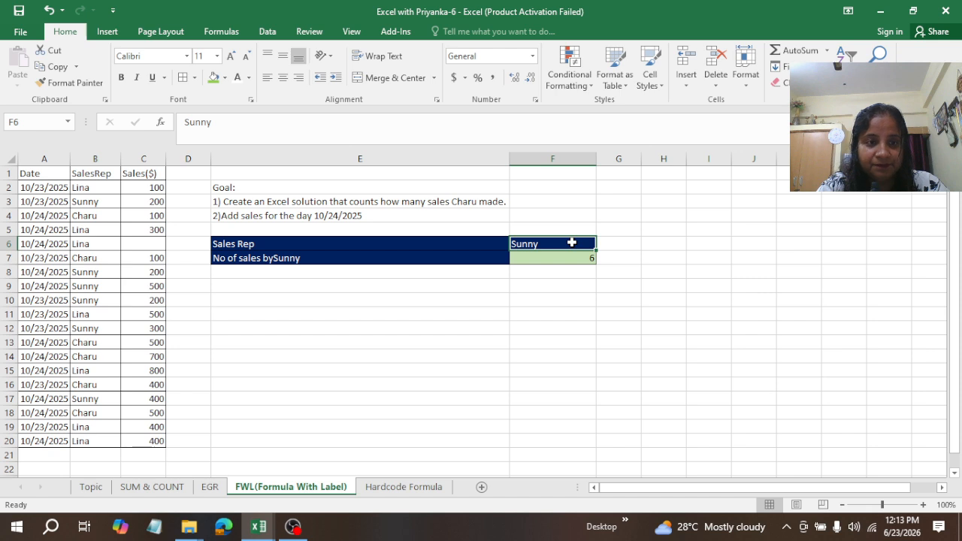
text(Lina)
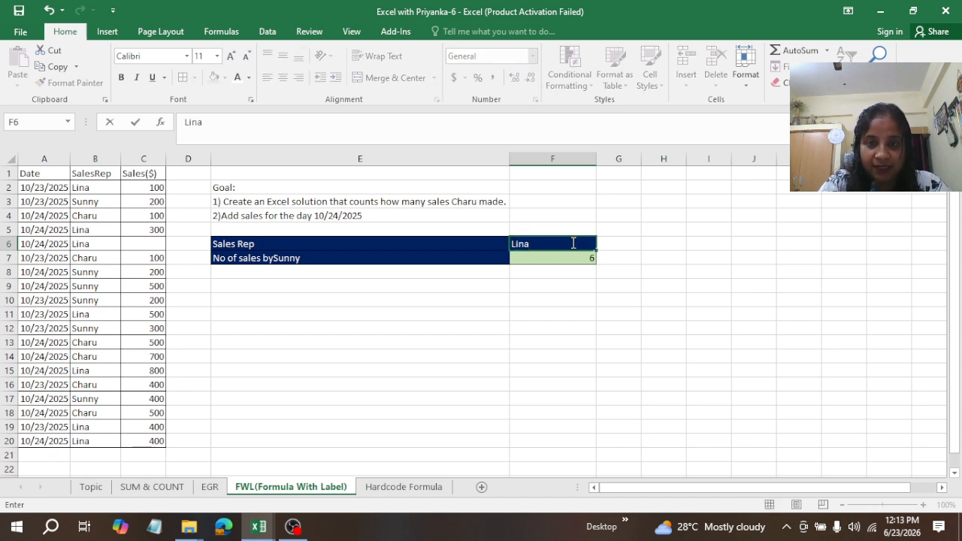
key(ctrl+Return)
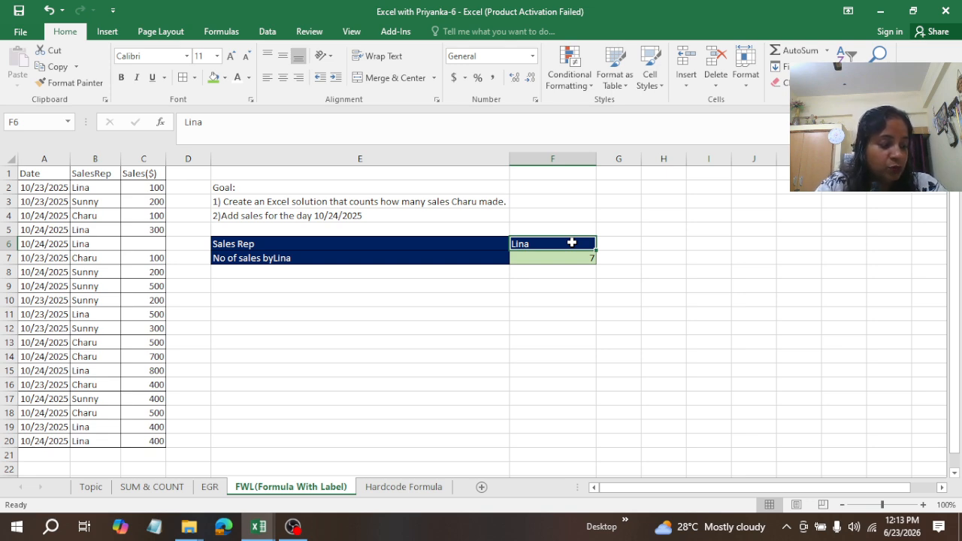
Copy the formatting of the sales rep block E6:F7 onto the empty cells E11:F12
click(242, 243)
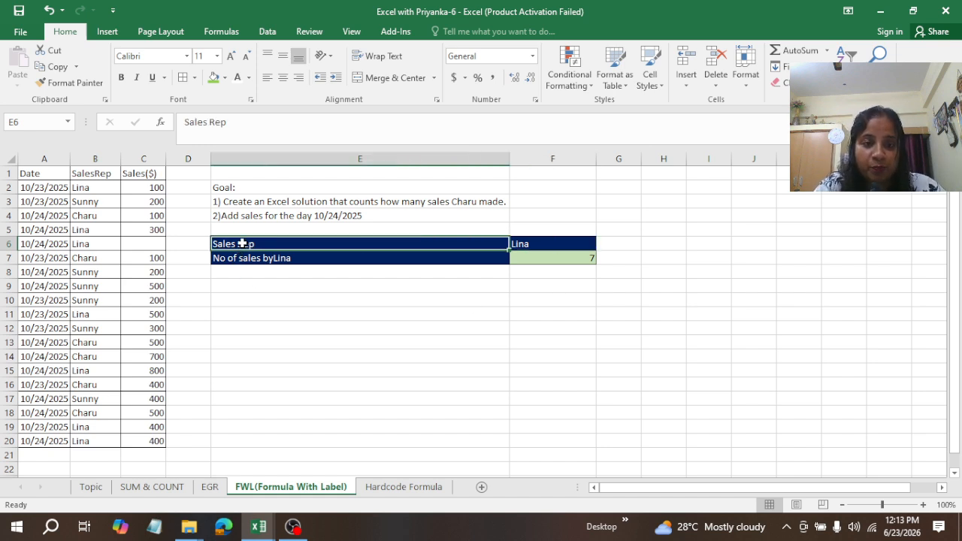
drag(242, 244, 586, 258)
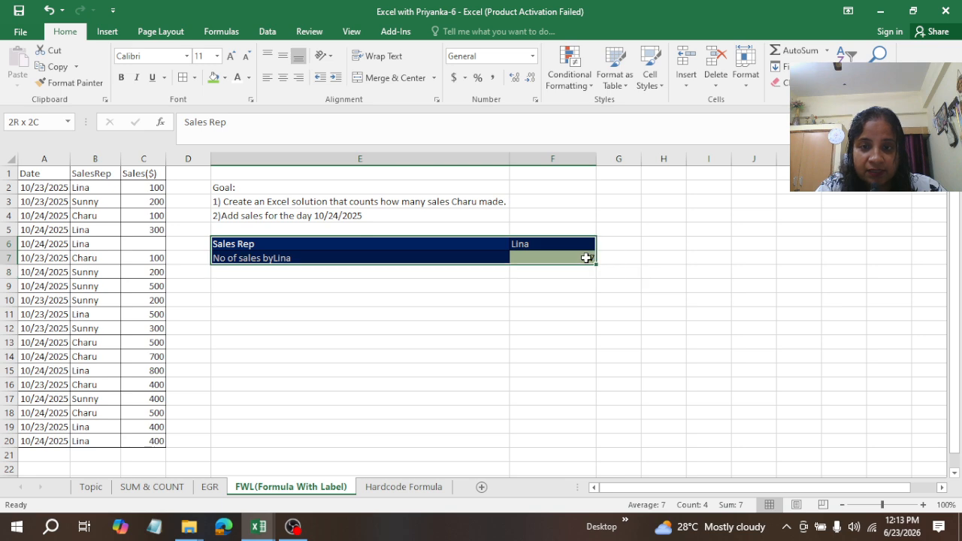
click(79, 86)
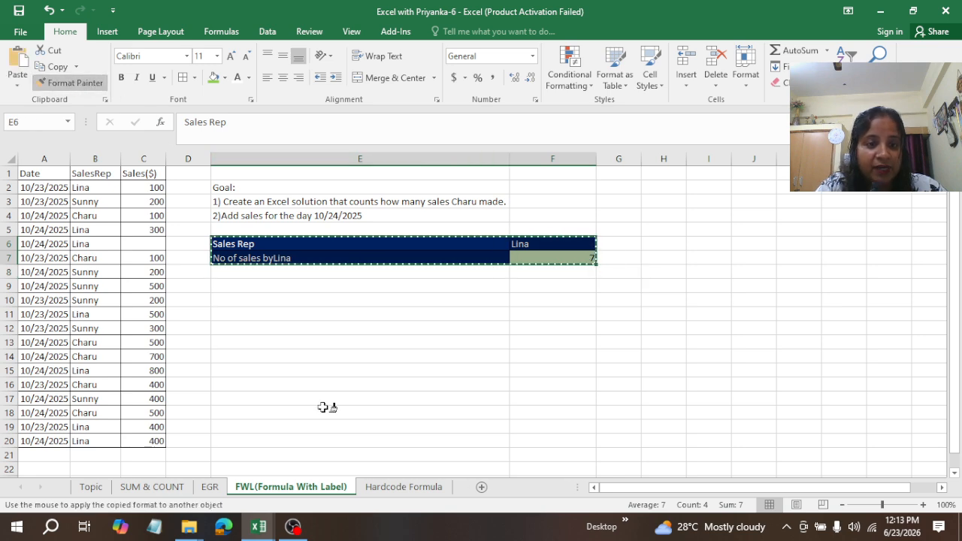
mouse_move(247, 313)
mouse_down()
mouse_move(451, 353)
mouse_move(542, 336)
mouse_up()
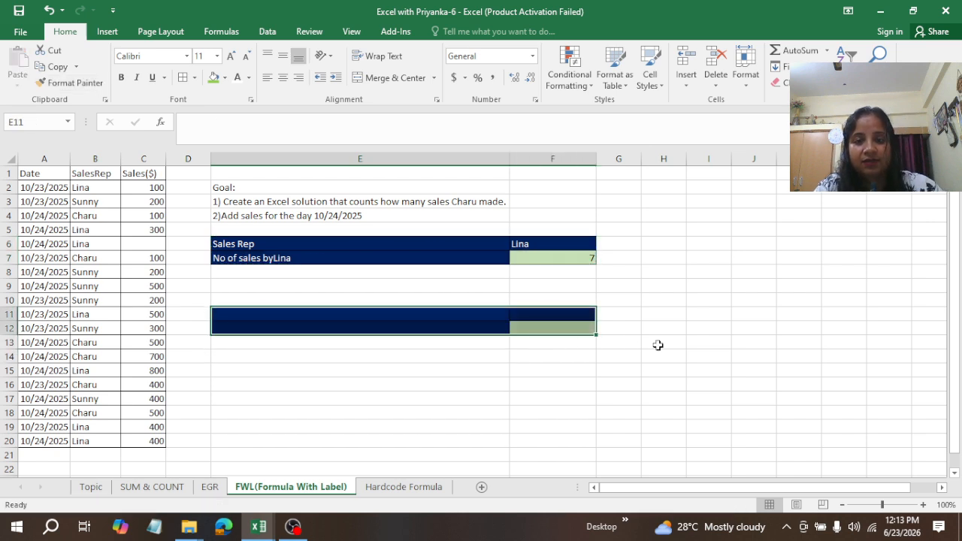
Label the new block with "Date for adding sales" in E11 and "Total sales" in E12
click(329, 317)
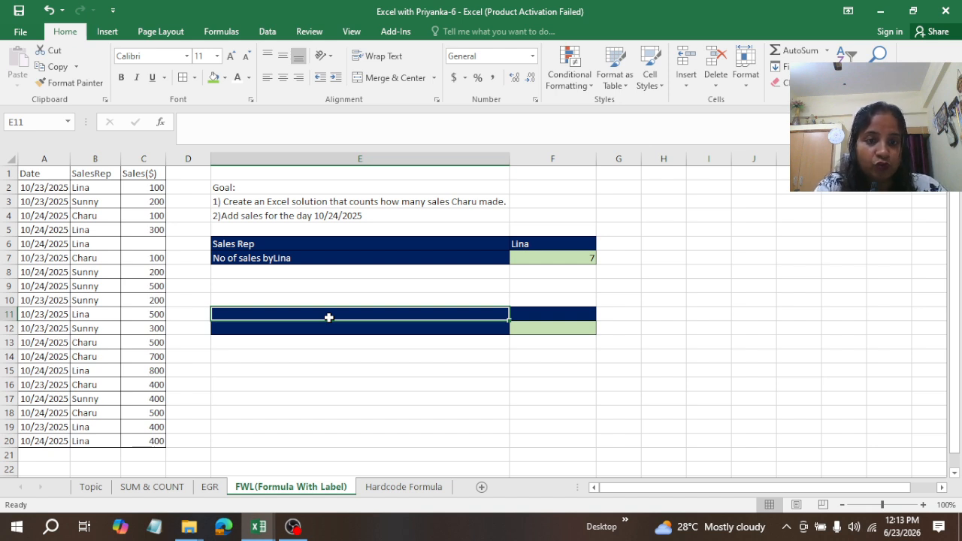
text(Da)
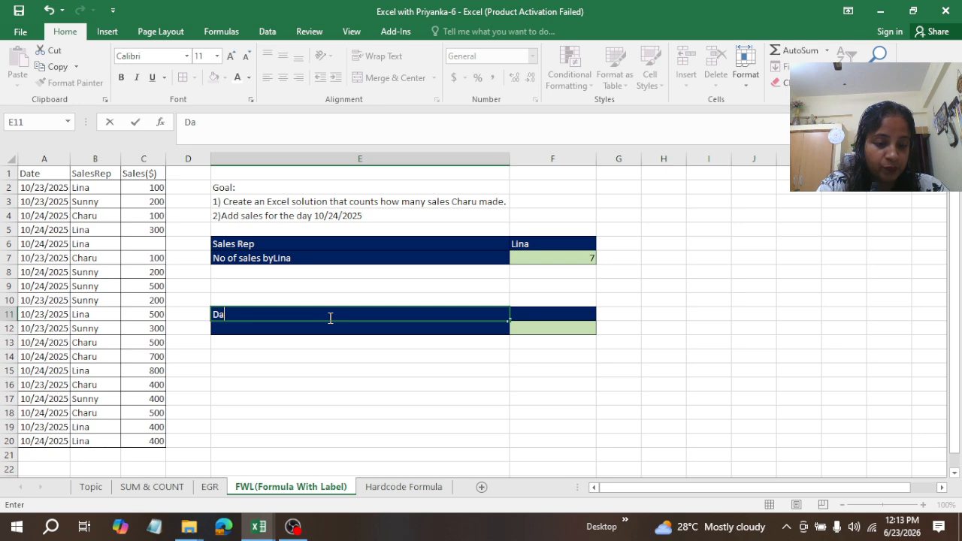
text(te for )
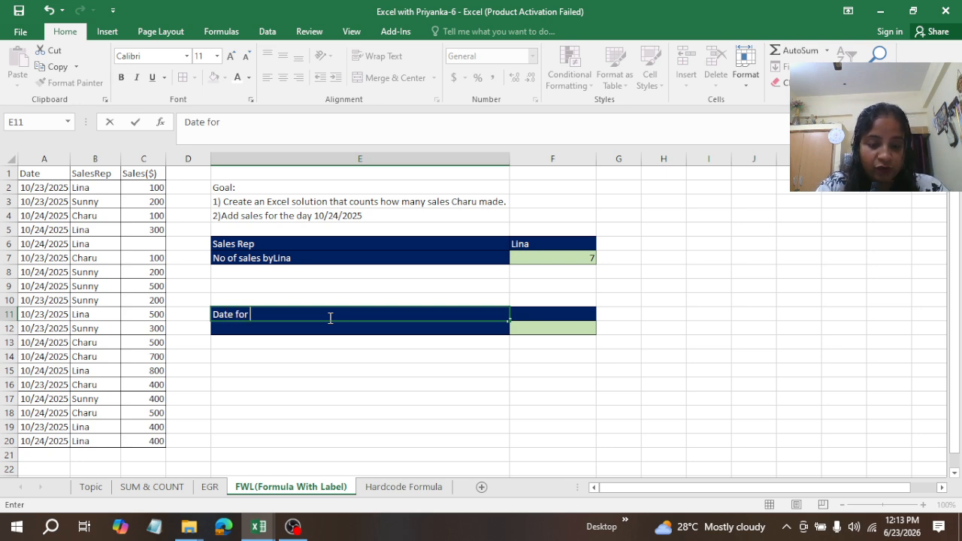
text(adding sales)
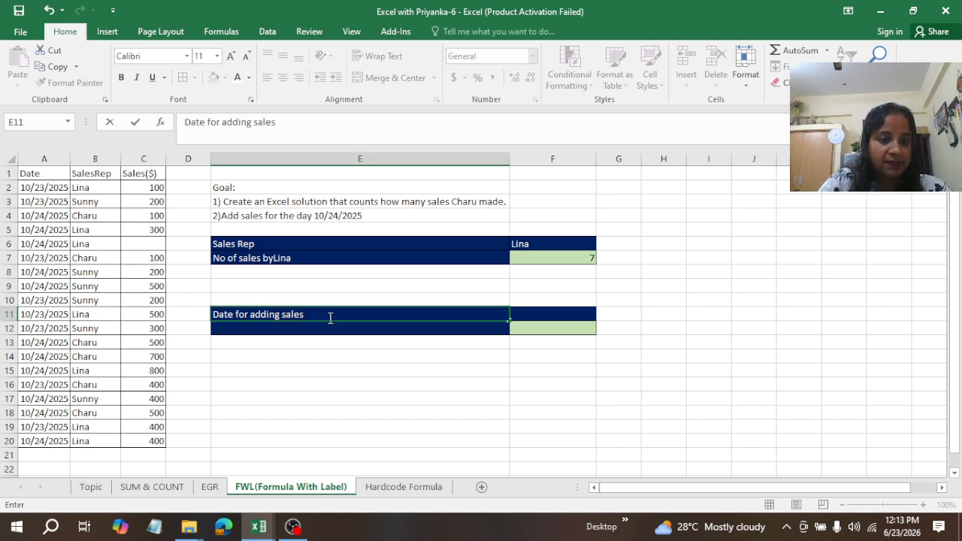
click(264, 329)
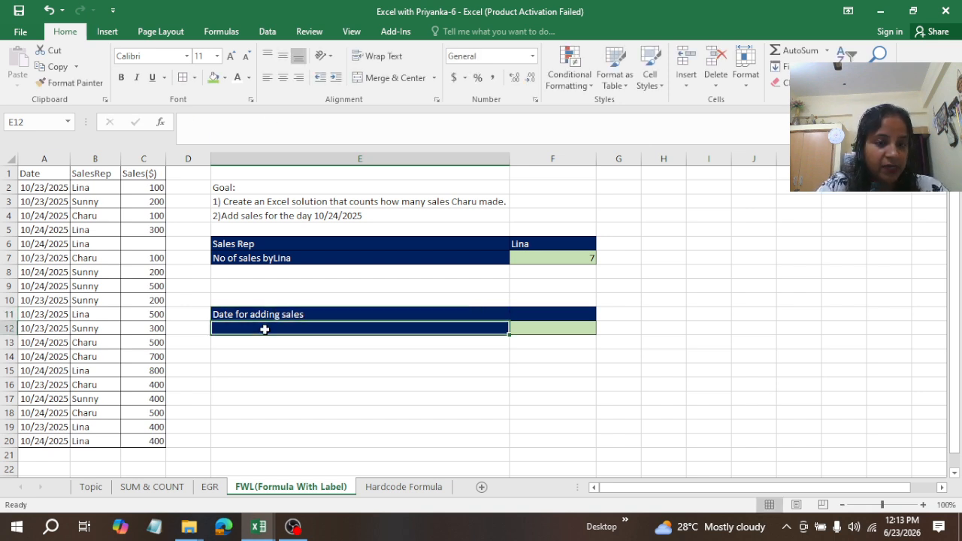
text(Total sales)
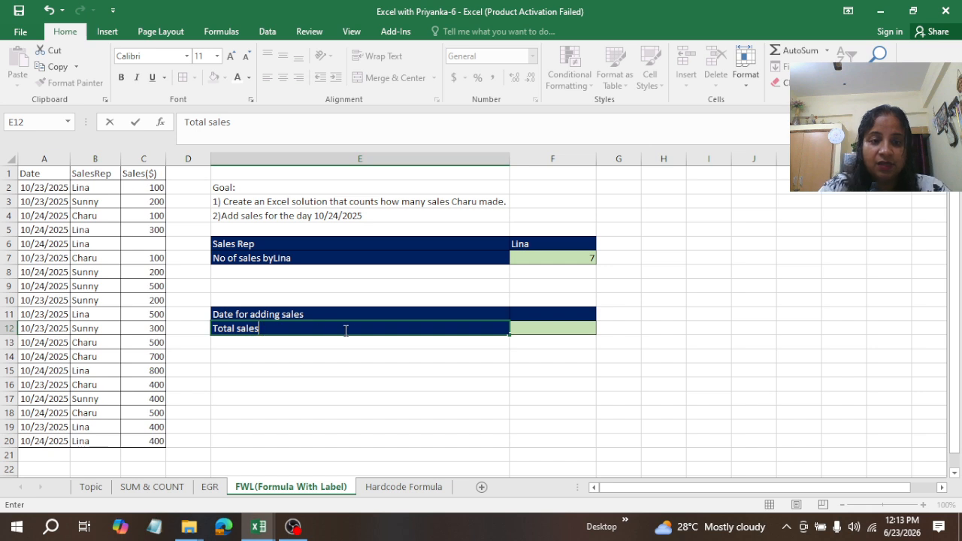
Copy the date 10/24/2025 from A4 into the date criterion cell F11
click(535, 312)
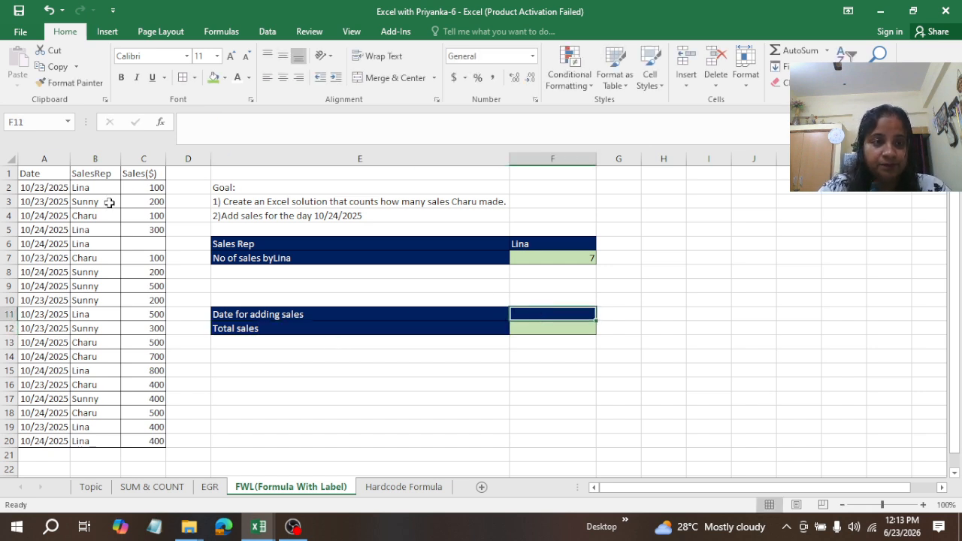
click(36, 216)
key(ctrl+c)
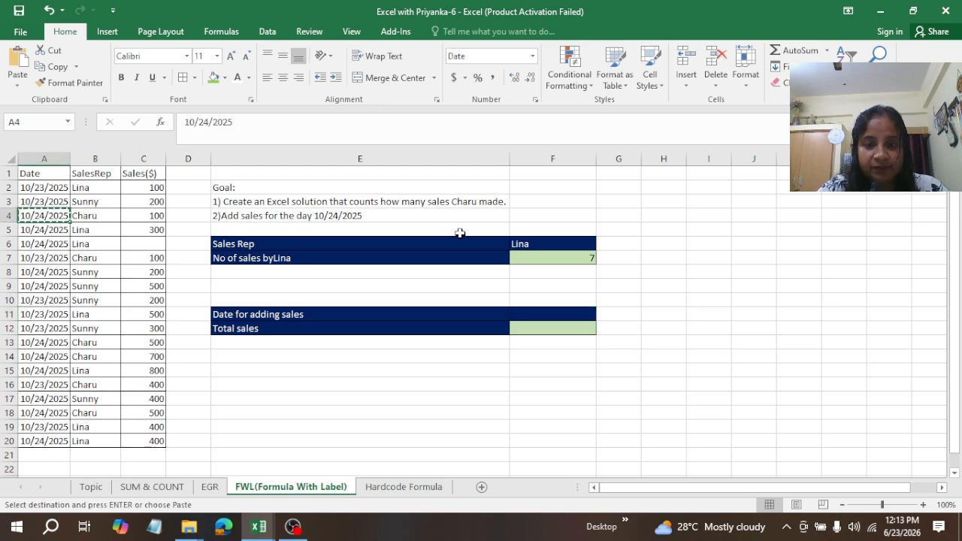
click(549, 315)
key(ctrl+v)
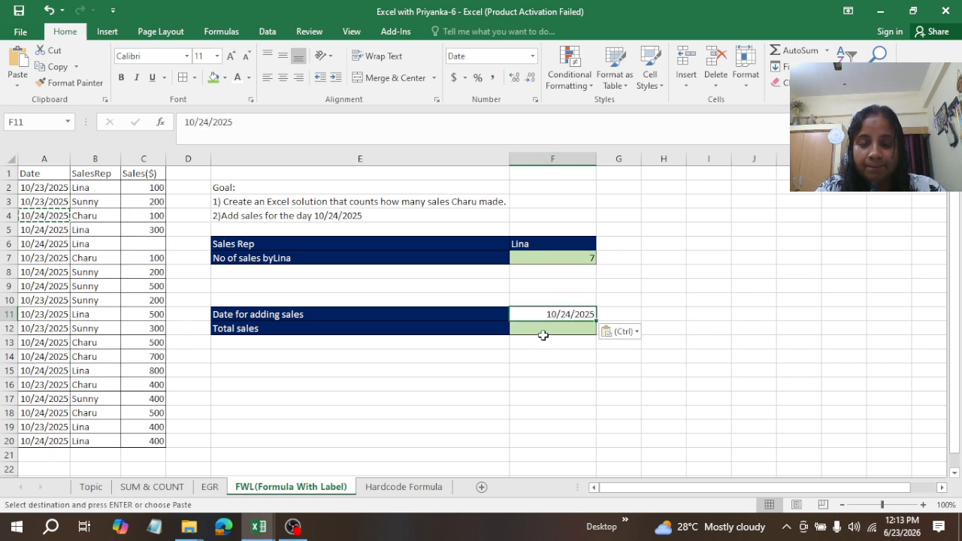
Try to restore the dark fill in F11 by copying the formatting of the label cell E11 onto it
click(544, 340)
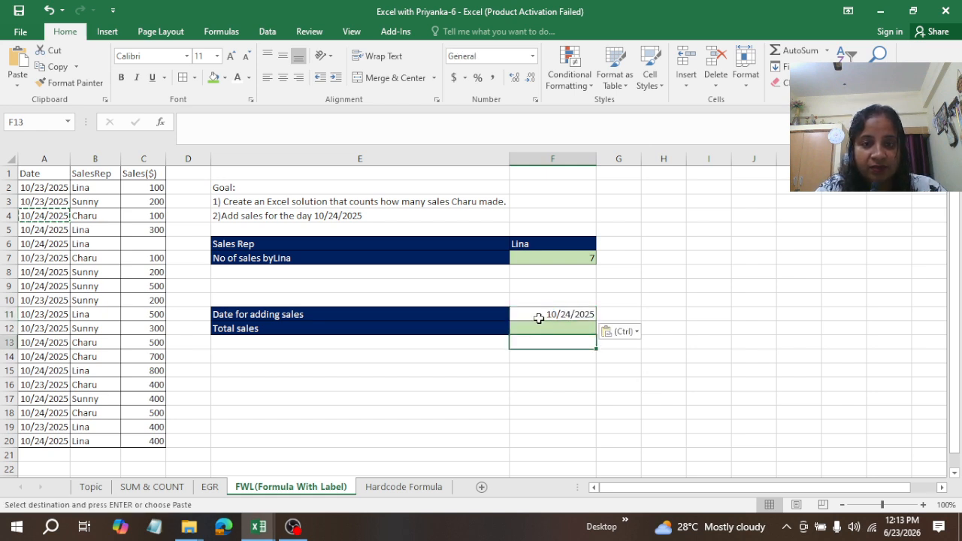
drag(539, 317, 477, 315)
click(477, 314)
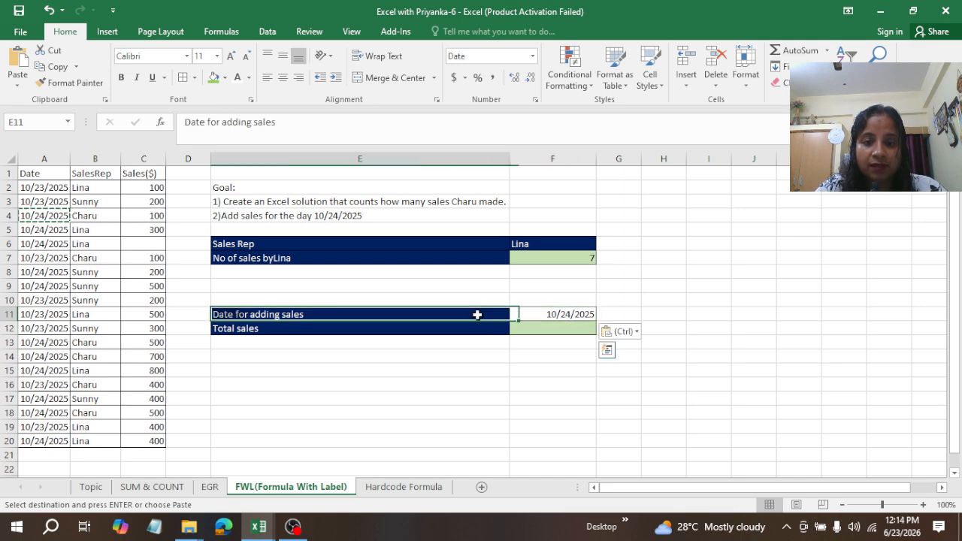
click(69, 85)
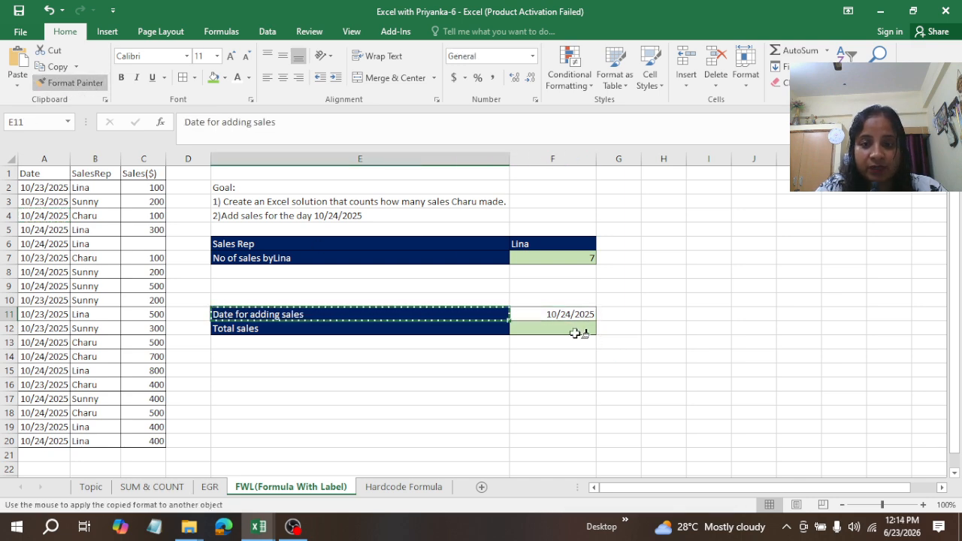
click(537, 315)
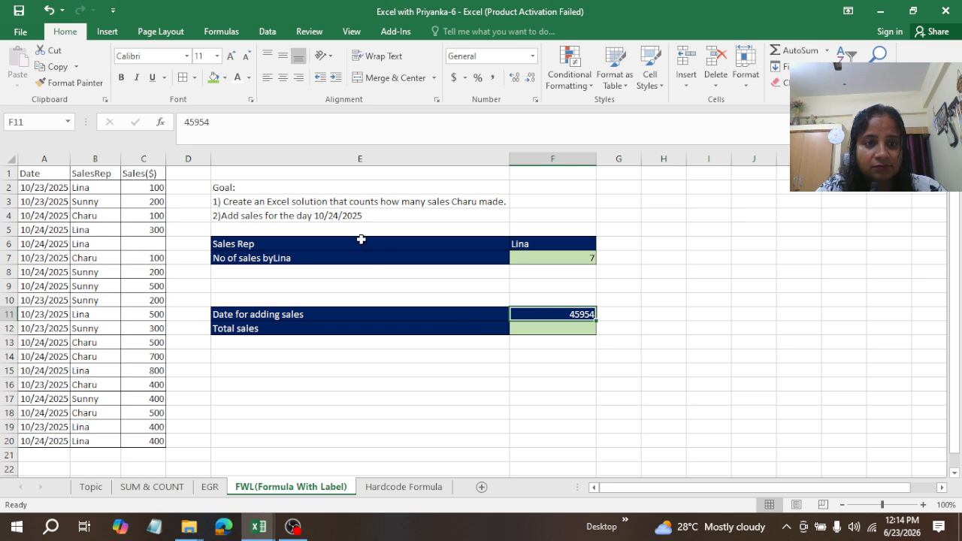
Undo both the copied formatting and the pasted date in F11
key(ctrl+z)
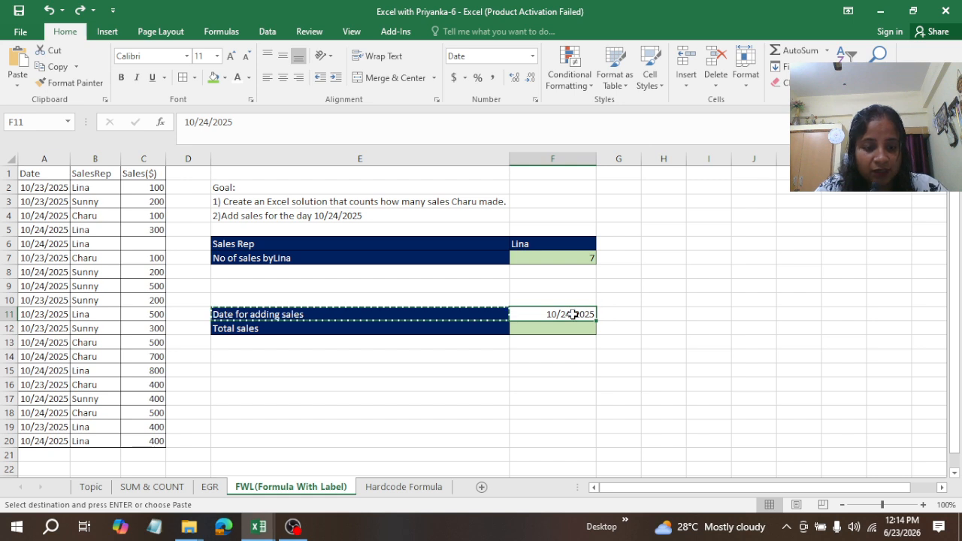
key(ctrl+z)
click(630, 342)
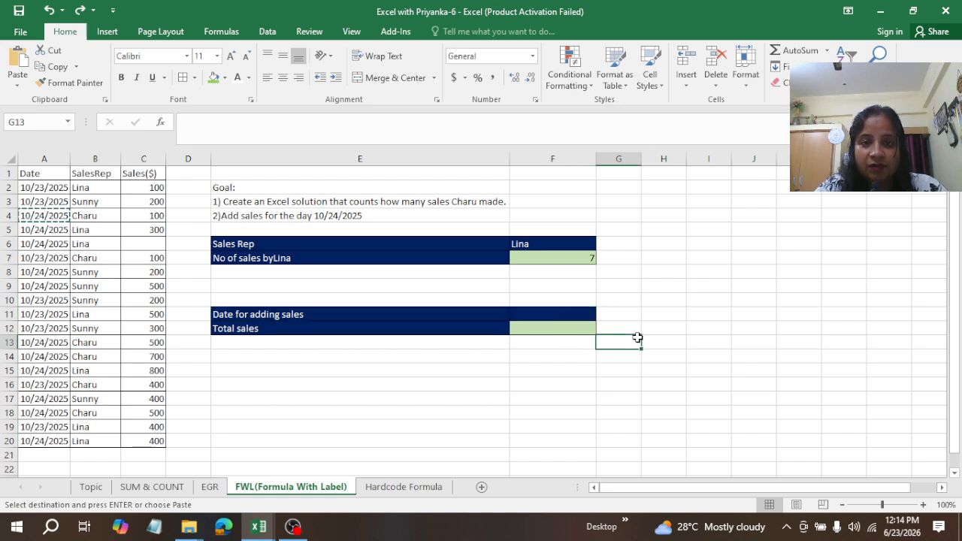
Enter the date 10/24/2025 as the criterion in F11
click(534, 312)
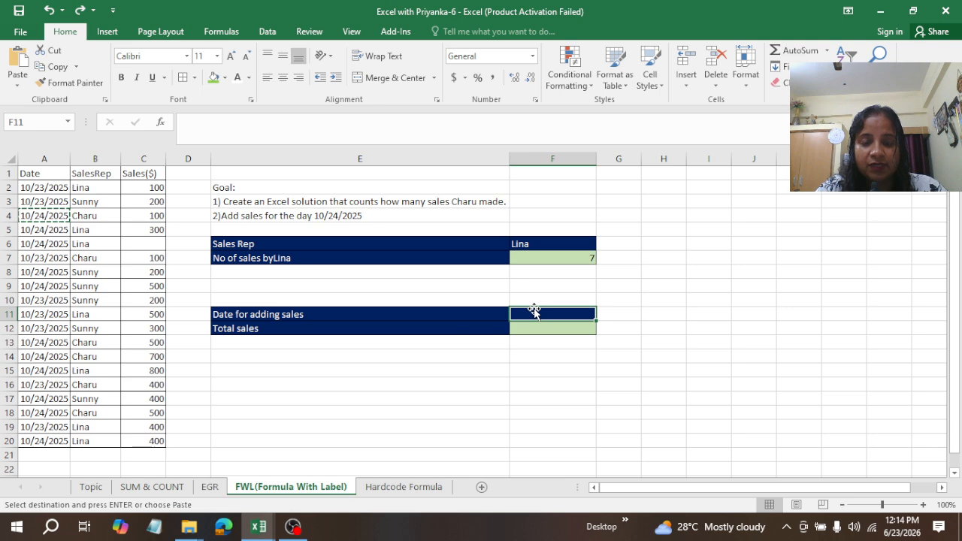
text(10)
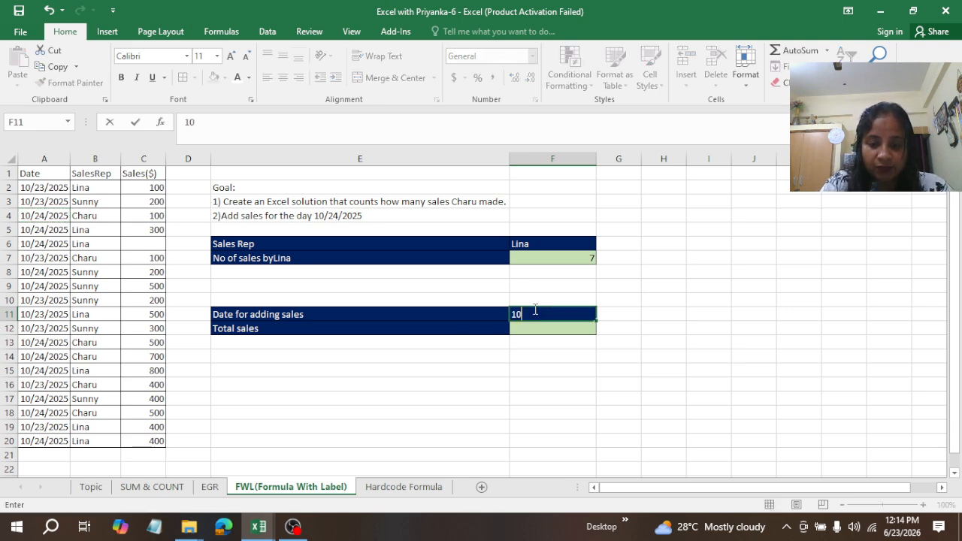
text(/24)
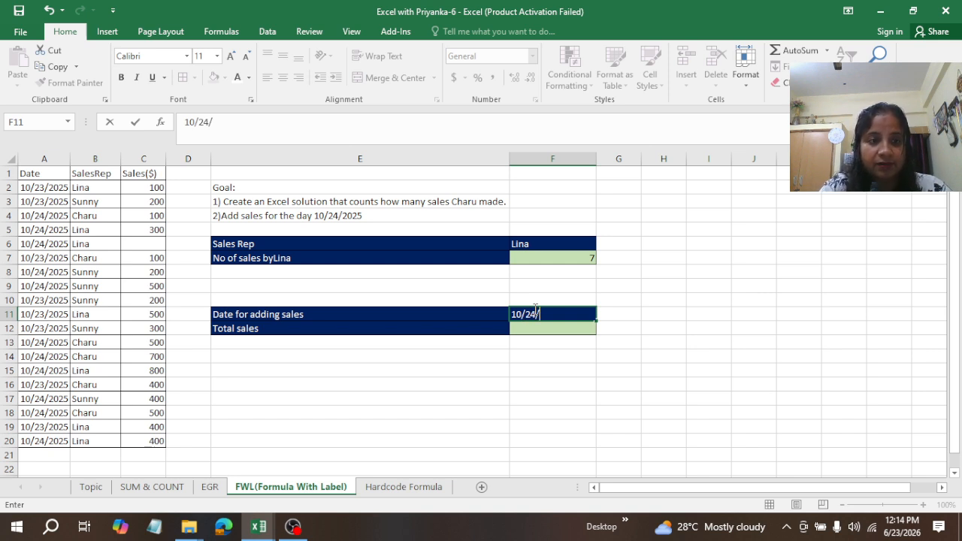
text(/2025)
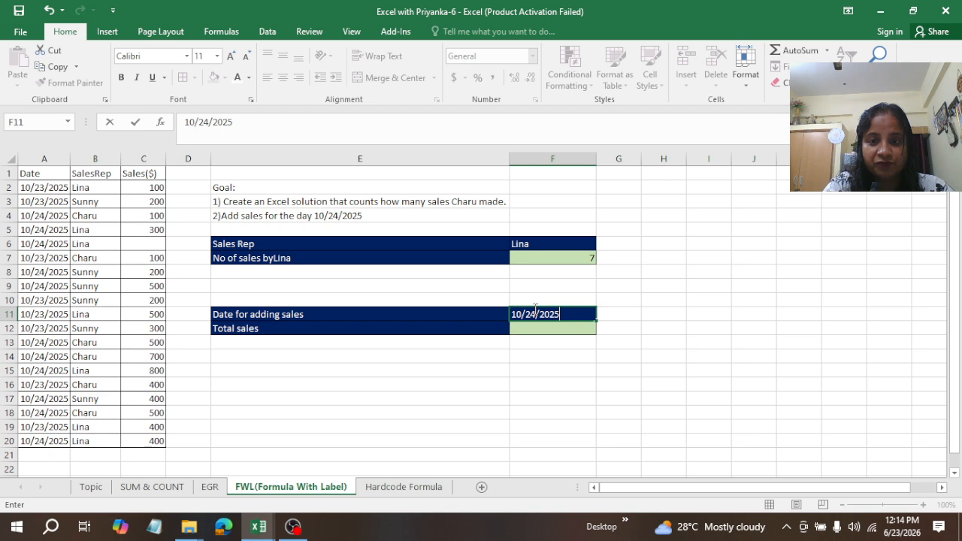
key(Return)
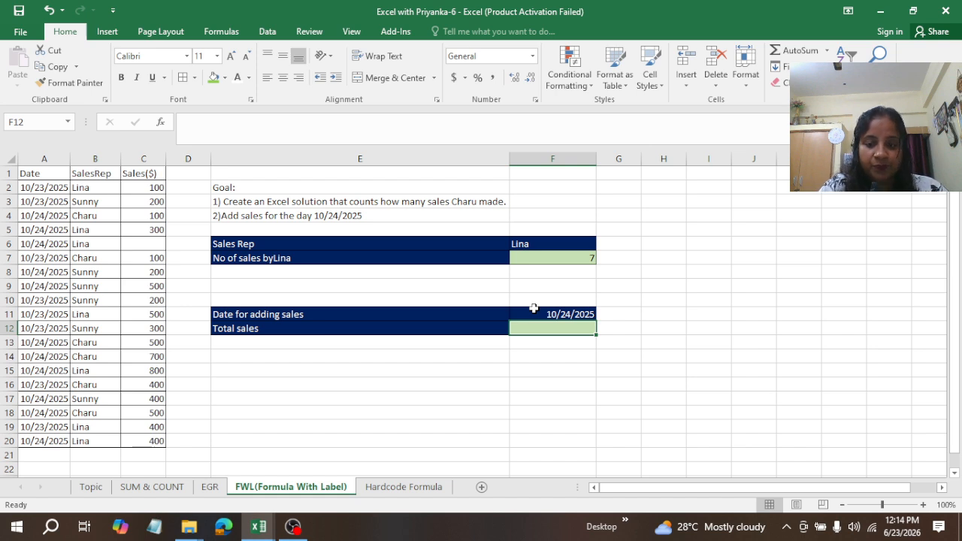
Enter a SUMIFS formula in F12 that sums sales C2:C20 where the dates in A2:A20 match F11
text(=)
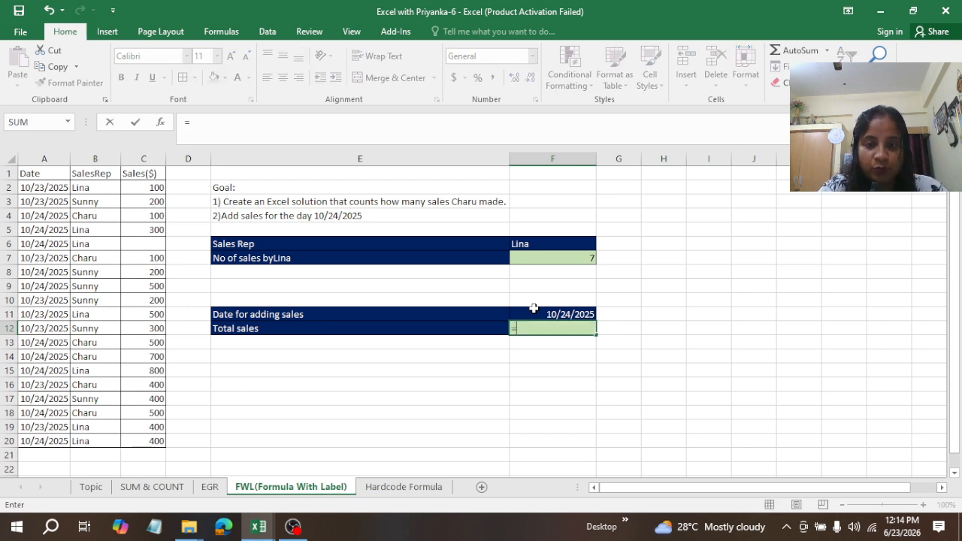
text(s)
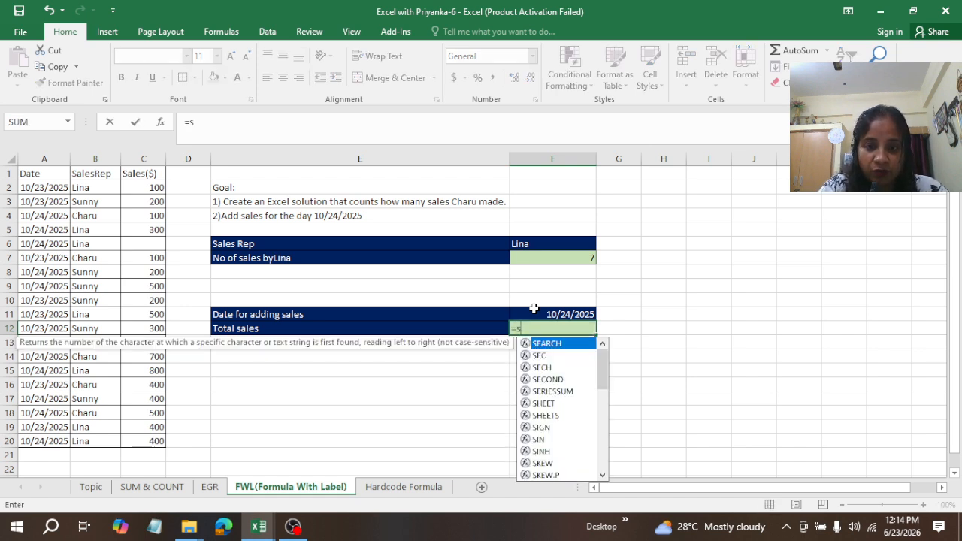
text(umi)
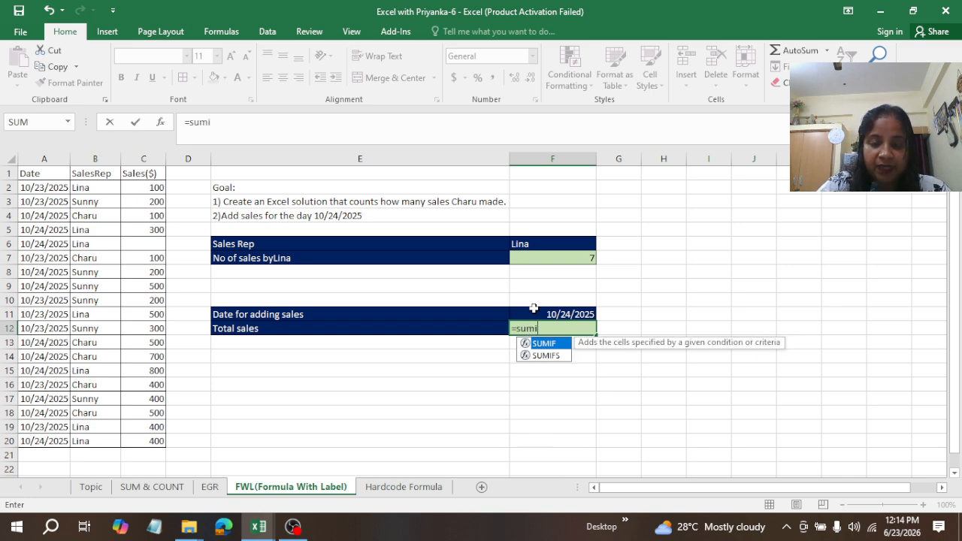
click(547, 359)
double_click(546, 356)
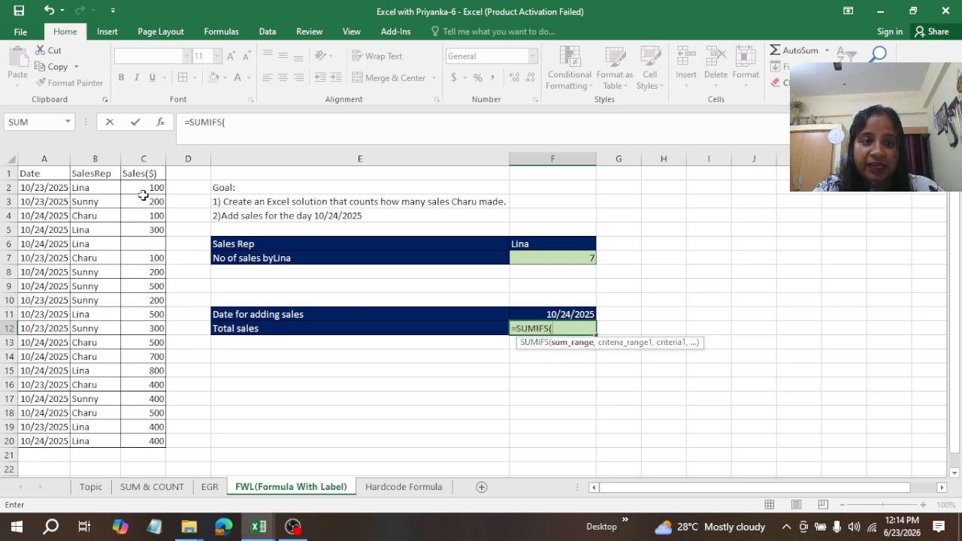
drag(138, 187, 149, 450)
text(,)
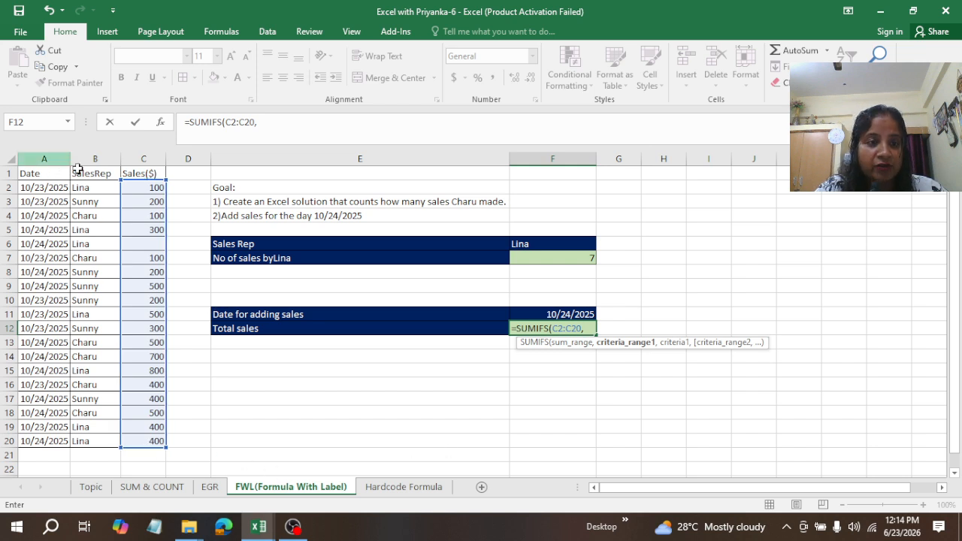
drag(47, 187, 59, 442)
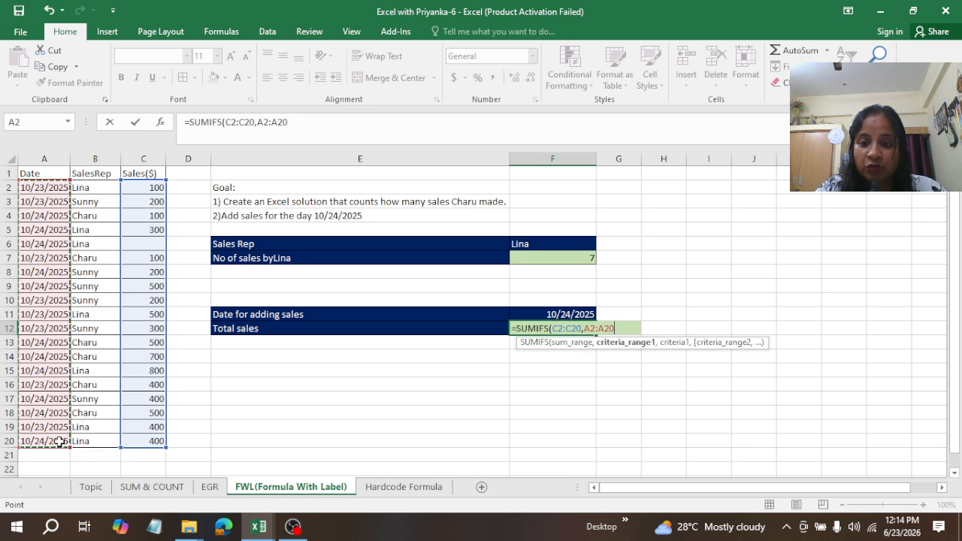
text(,)
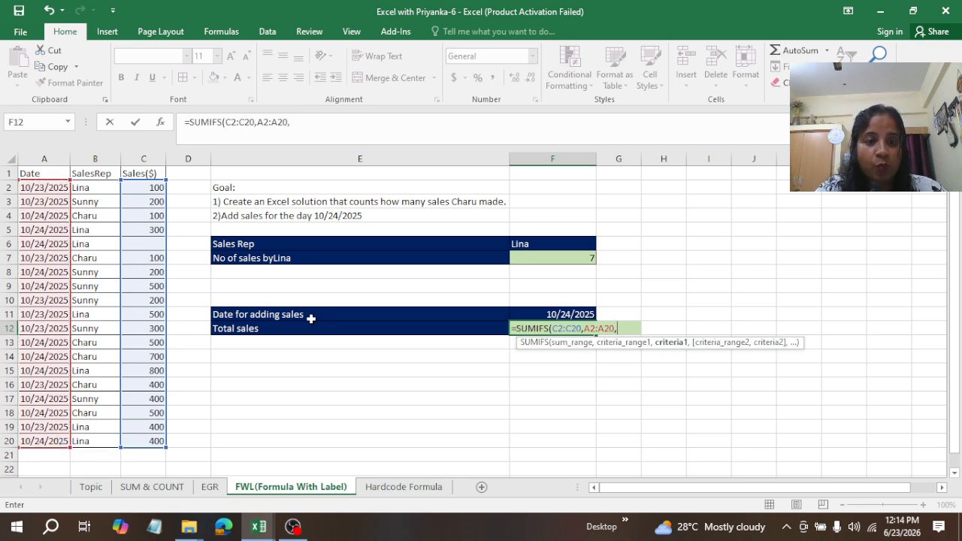
click(578, 312)
text())
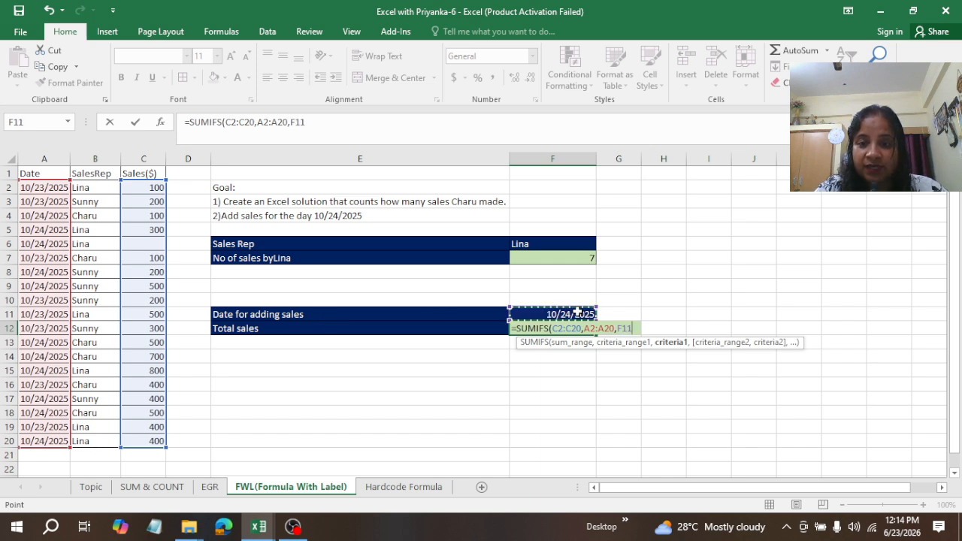
key(ctrl+Return)
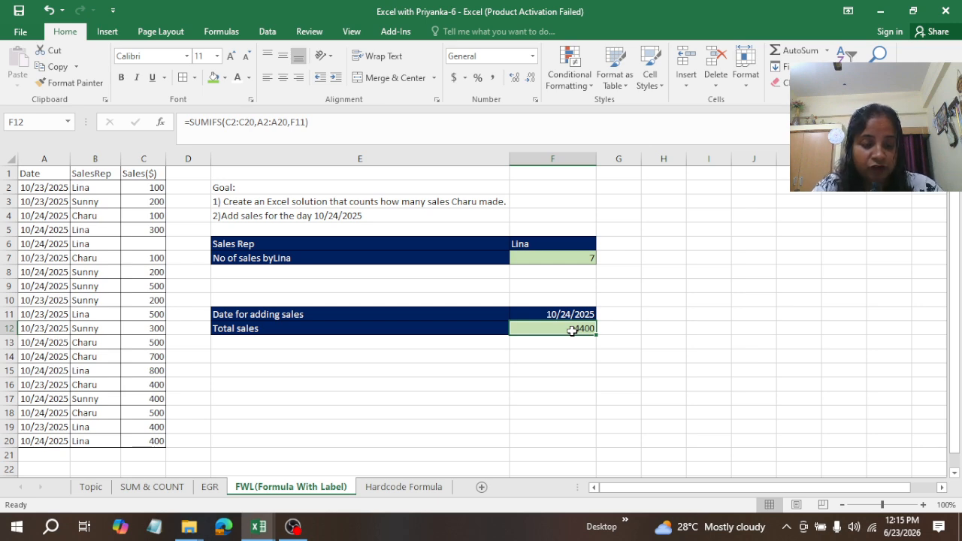
Format the total sales cell F12 as a Number with 2 decimal places and the thousands separator
key(ctrl+1)
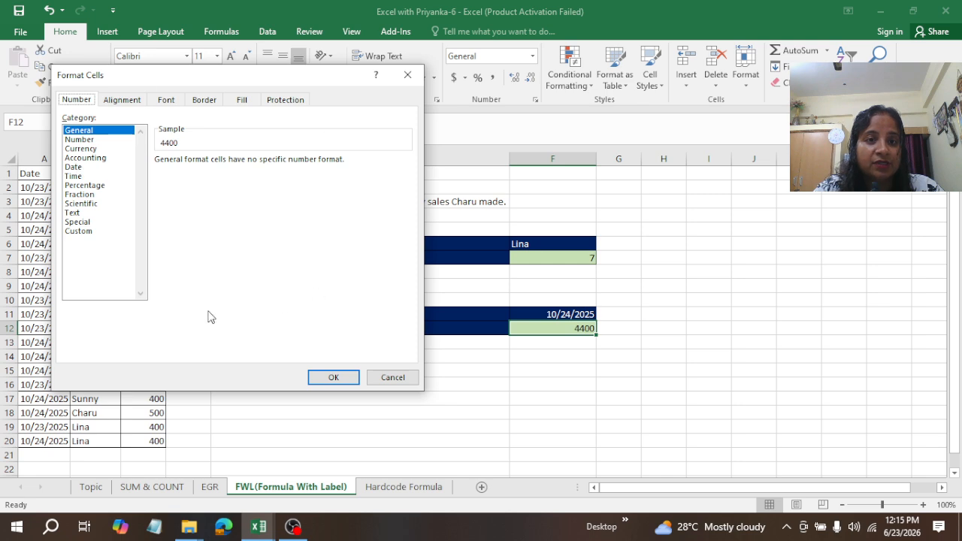
click(81, 141)
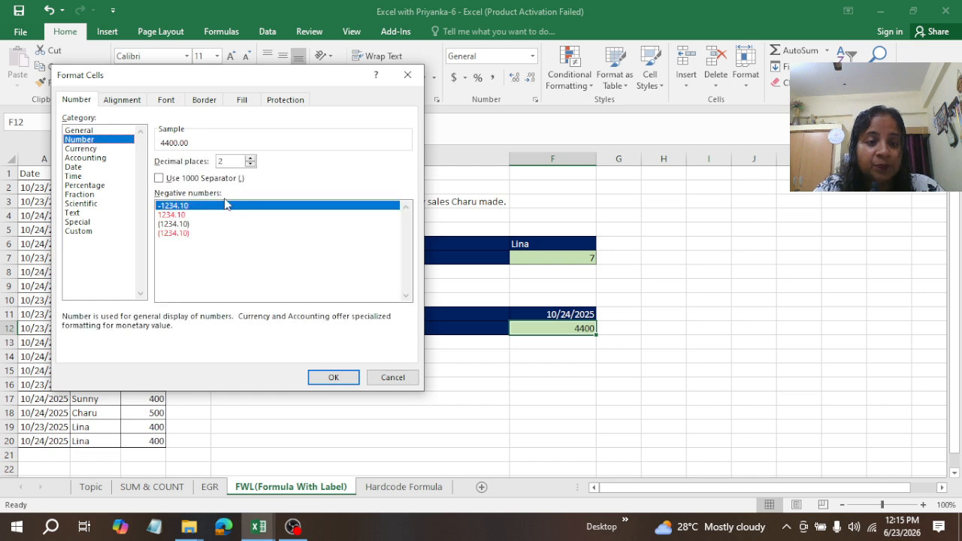
click(159, 179)
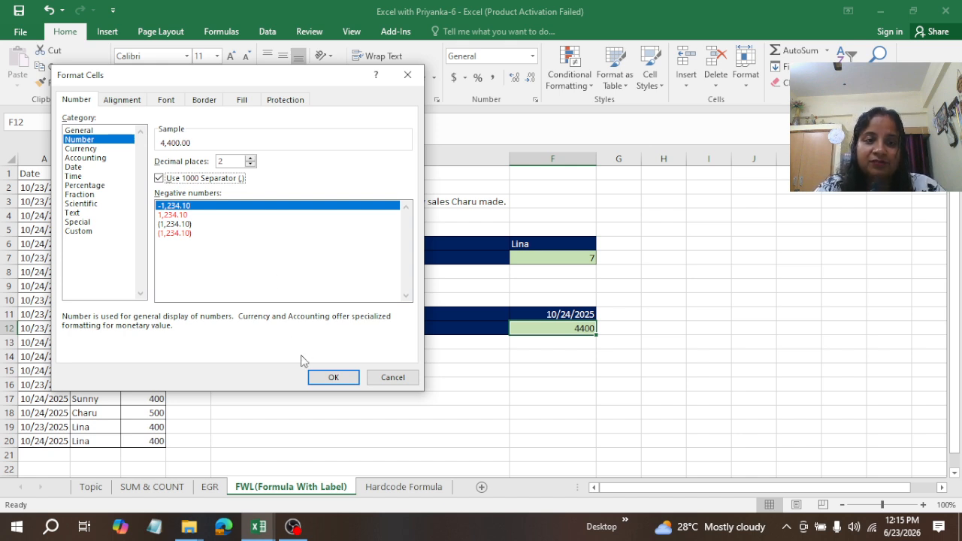
click(326, 378)
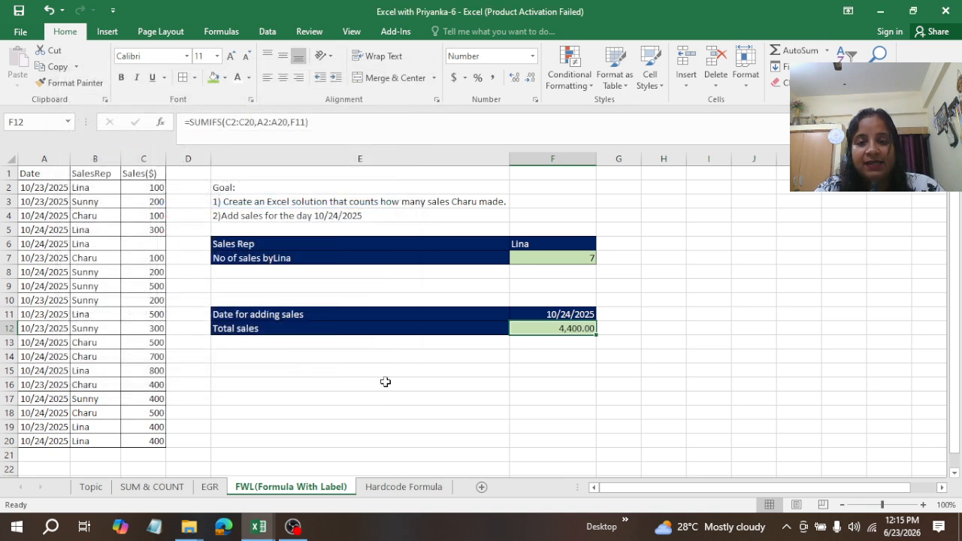
click(449, 384)
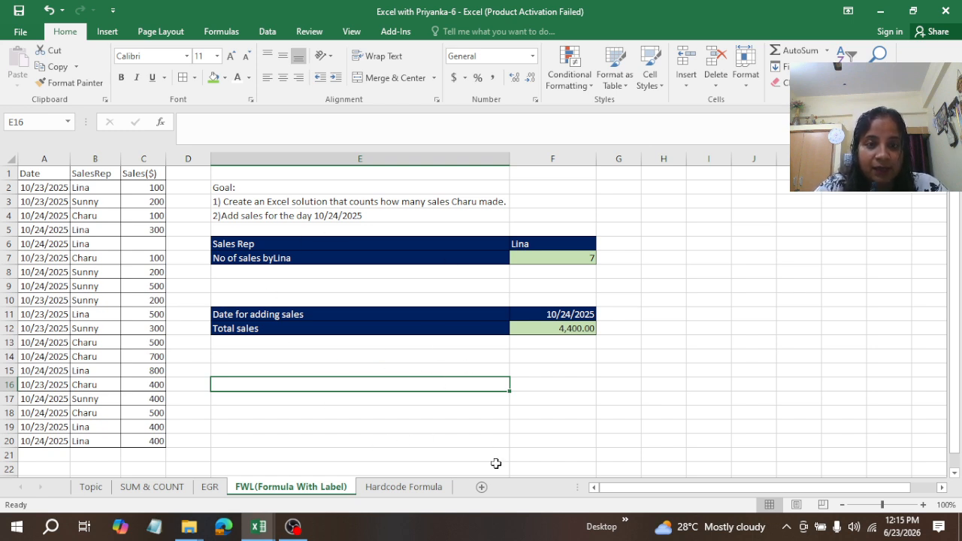
Copy the formatting of E6:F7 on the FWL sheet onto G7:H8 of the Hardcode Formula sheet
click(421, 488)
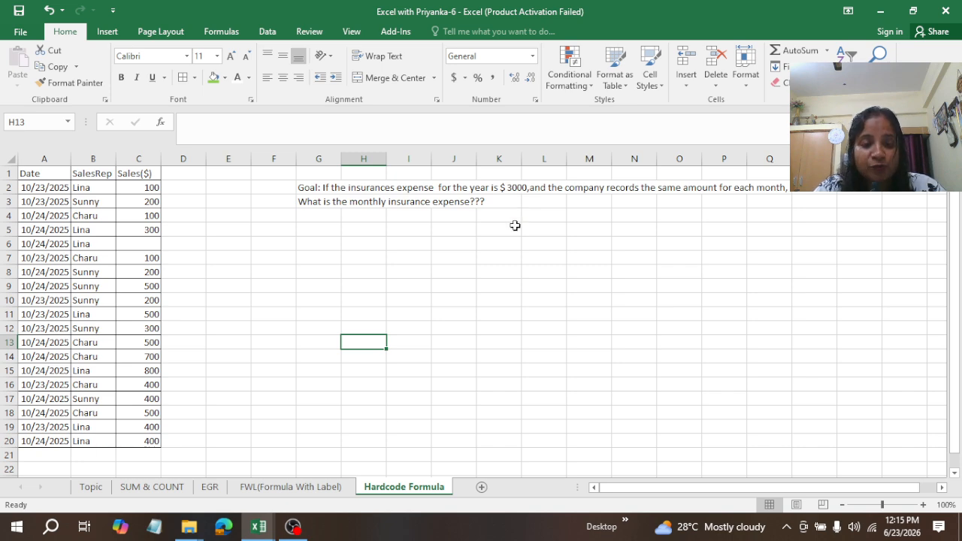
click(304, 490)
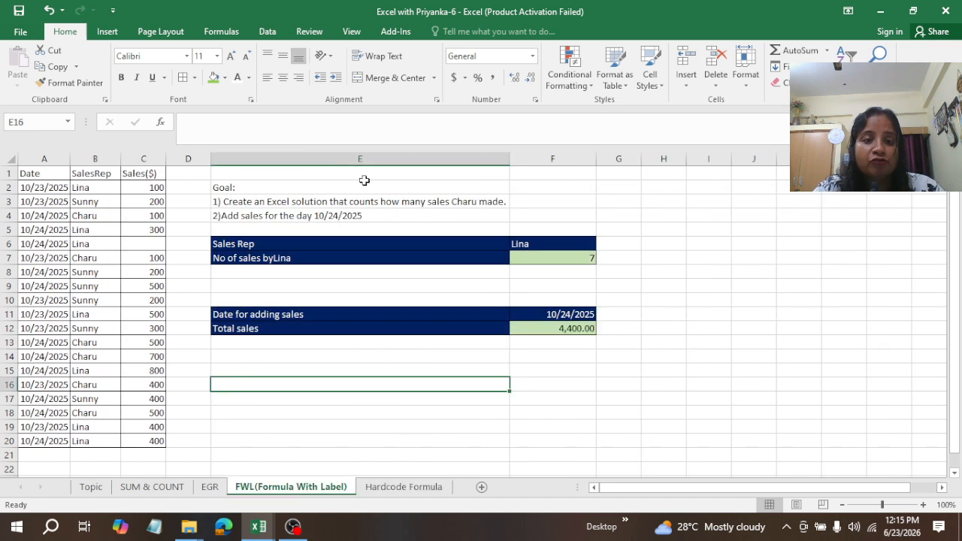
click(278, 246)
mouse_move(425, 236)
mouse_down()
mouse_move(569, 246)
mouse_move(571, 258)
mouse_up()
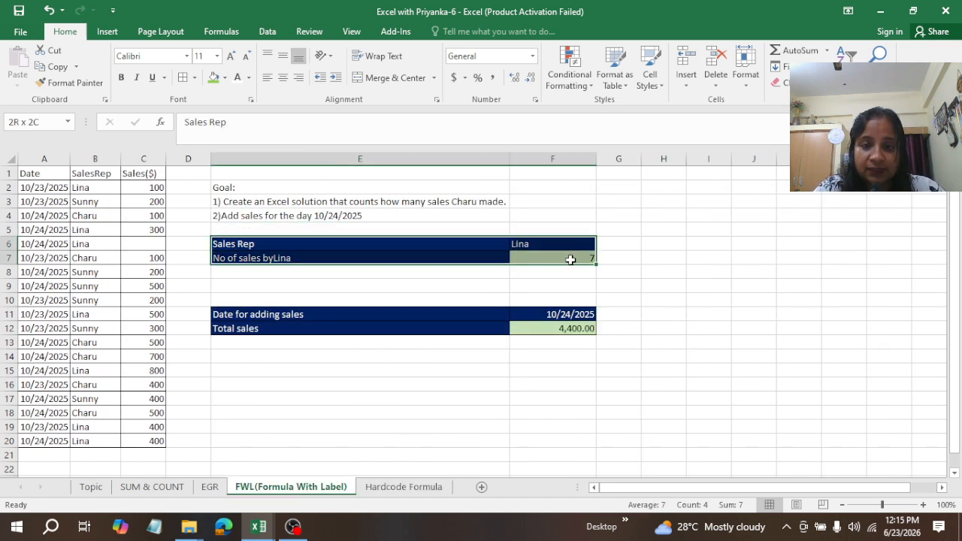
click(72, 82)
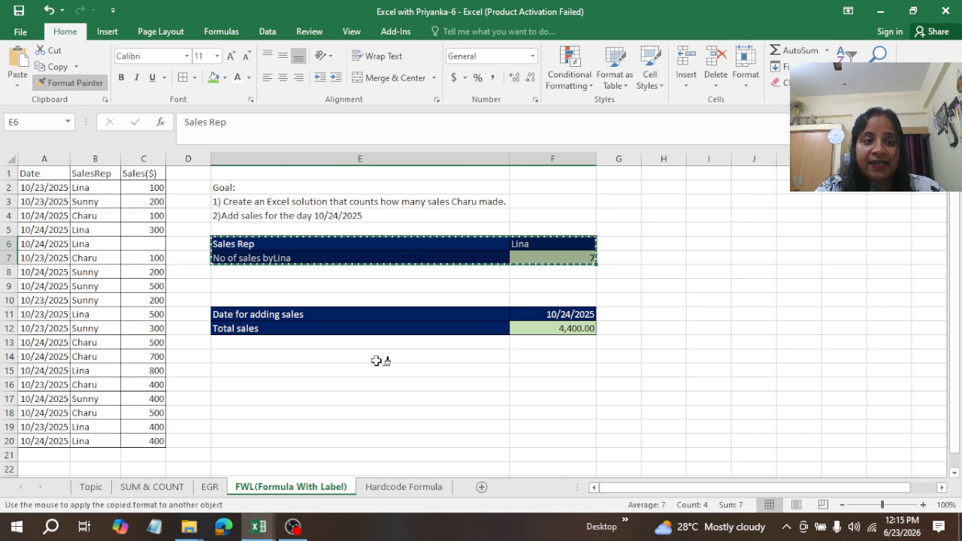
click(402, 487)
click(320, 256)
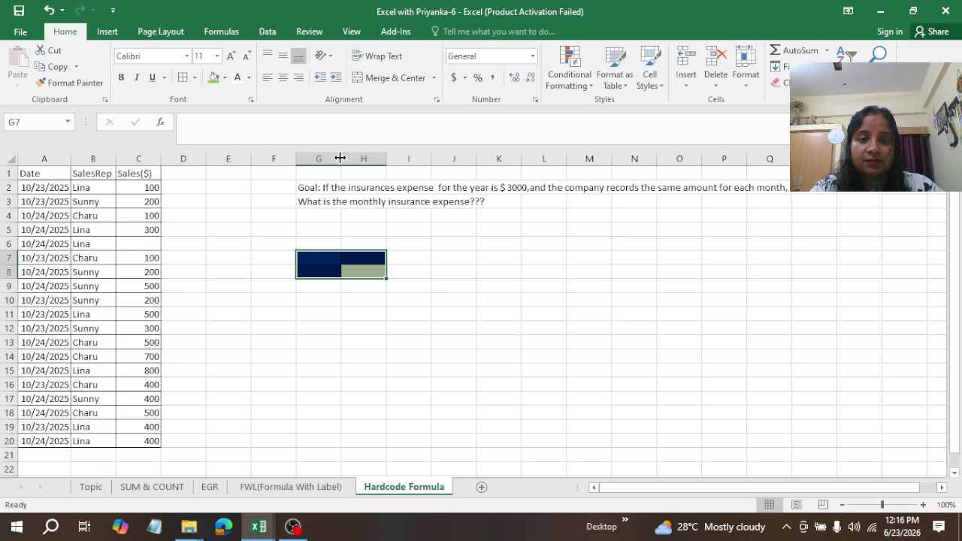
Widen columns G and H on the Hardcode Formula sheet, making G wider than H
drag(341, 158, 466, 161)
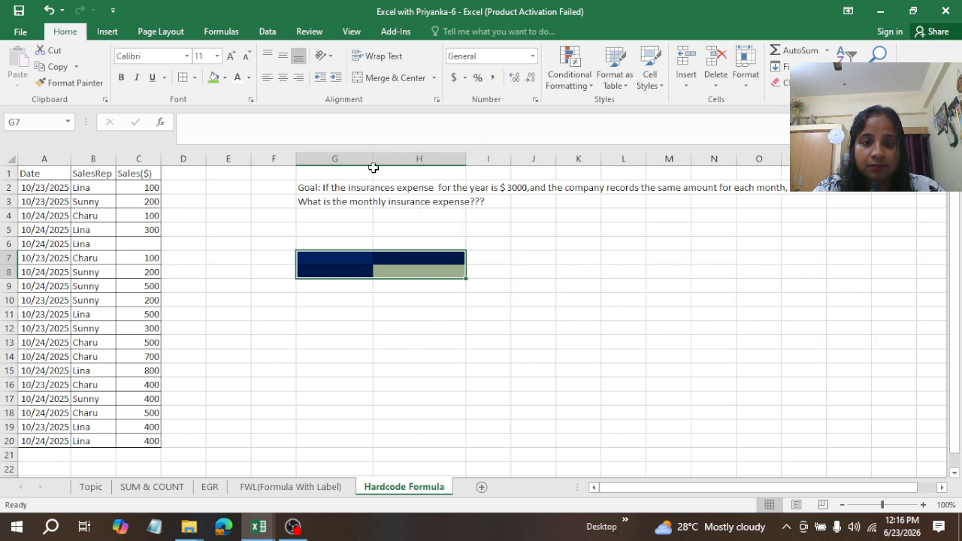
drag(374, 155, 462, 167)
drag(561, 157, 624, 170)
drag(469, 158, 536, 185)
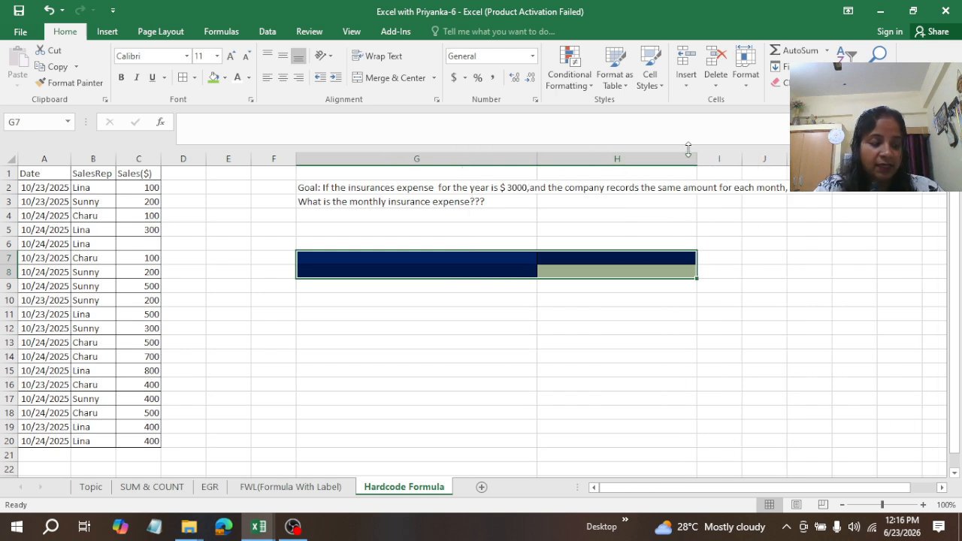
Enter the label "Yearly Insurance Expense" in G7
click(359, 259)
text(Y)
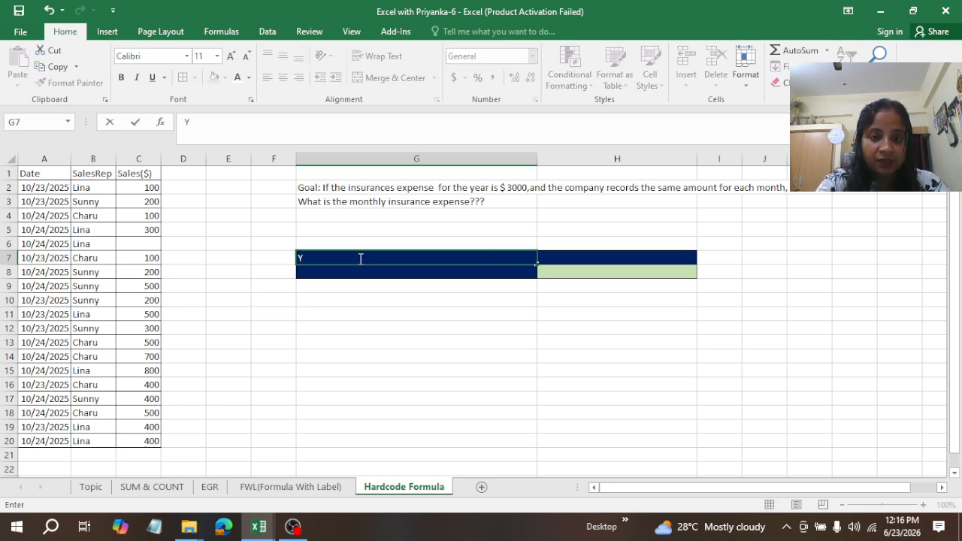
text(early)
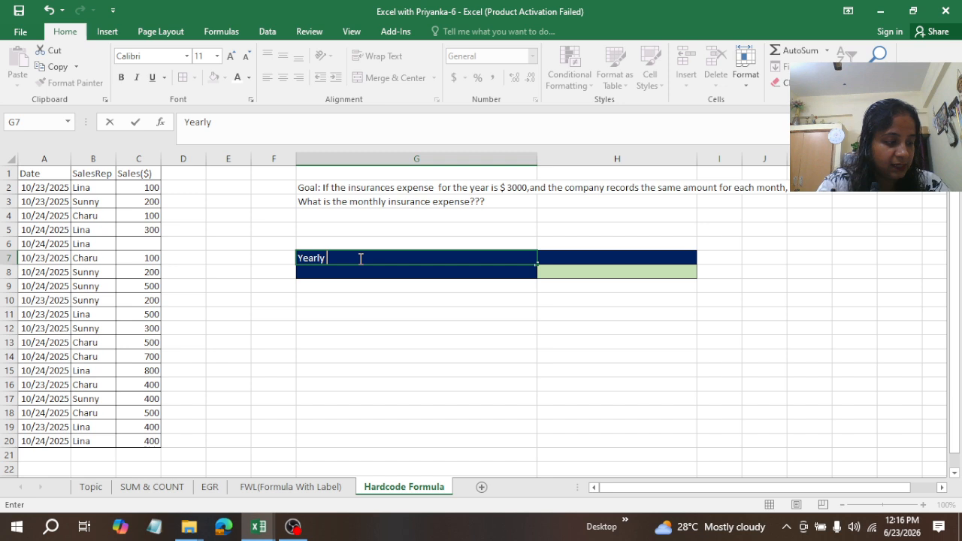
text( Insuran)
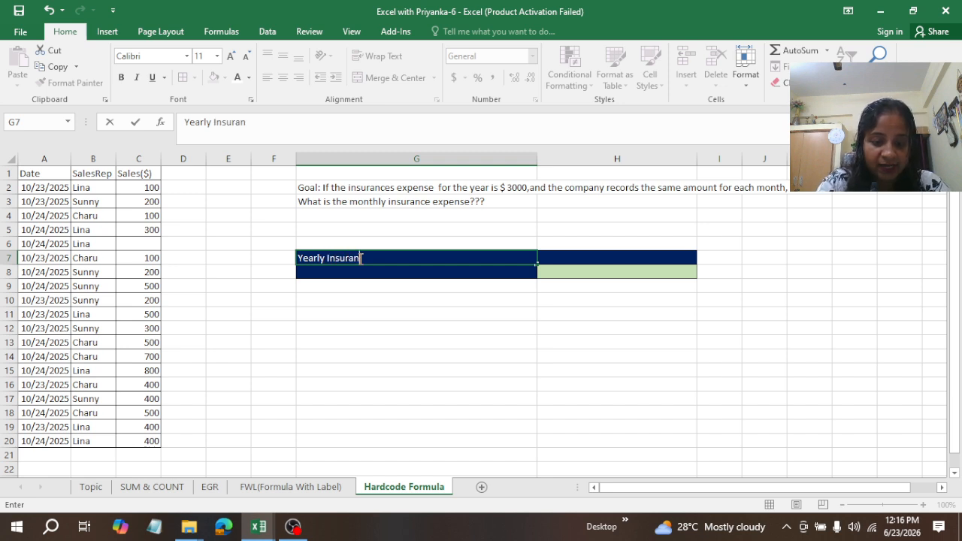
text(ce Expen)
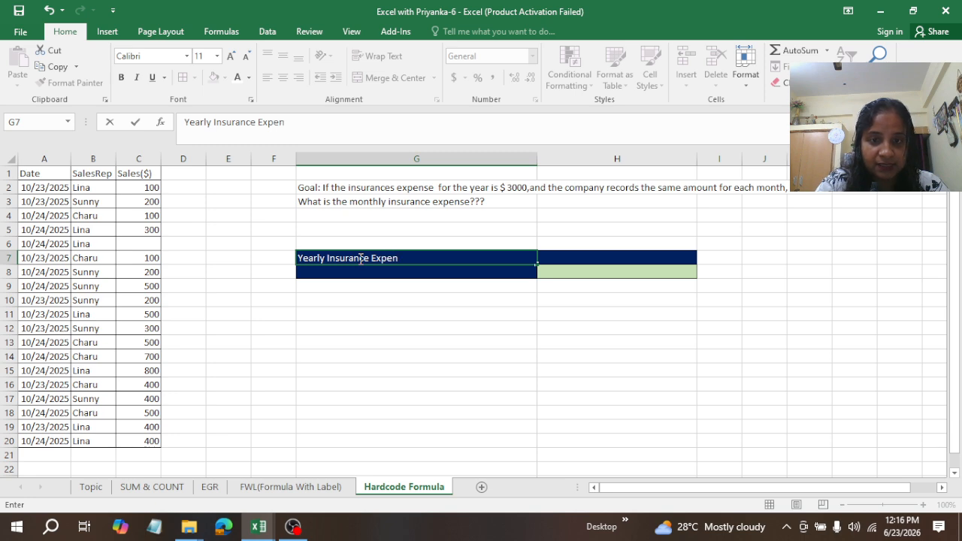
text(se)
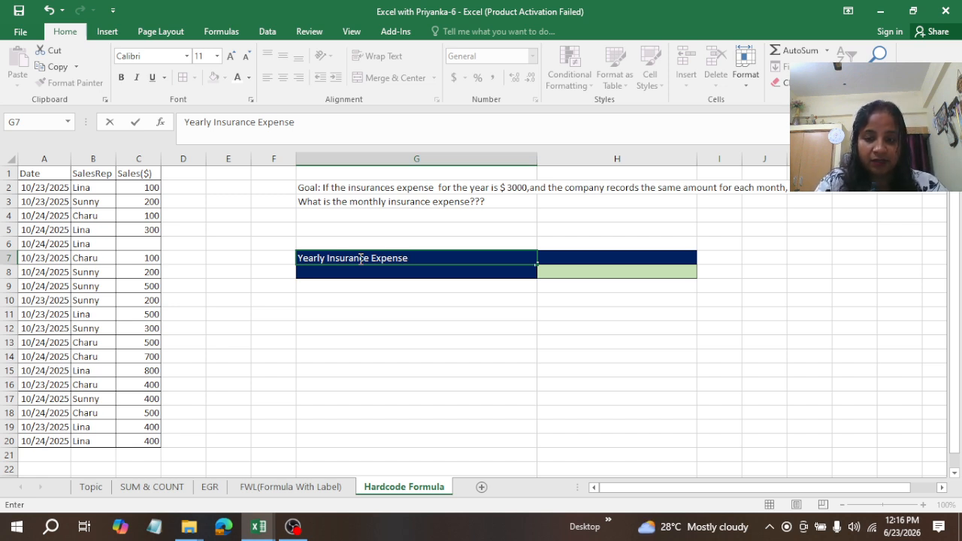
key(Return)
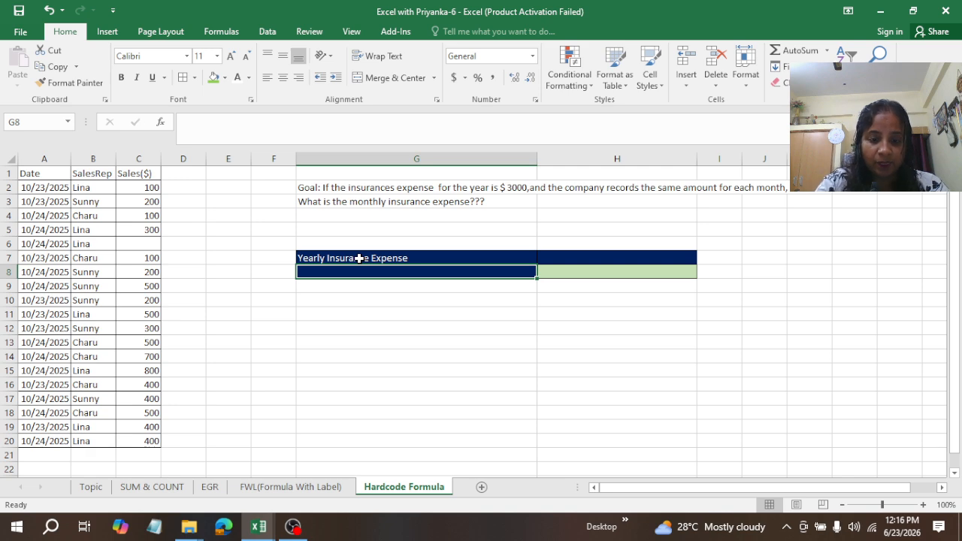
Enter the label "Monthly Insurance Expense" in G8, reusing the wording of the label above
text(Yearly Insurance Expense)
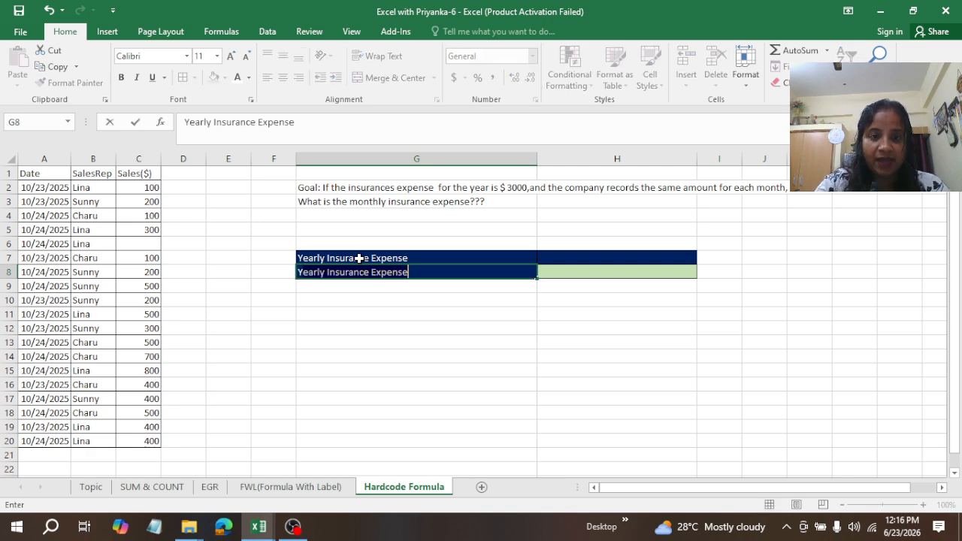
double_click(311, 273)
text(M)
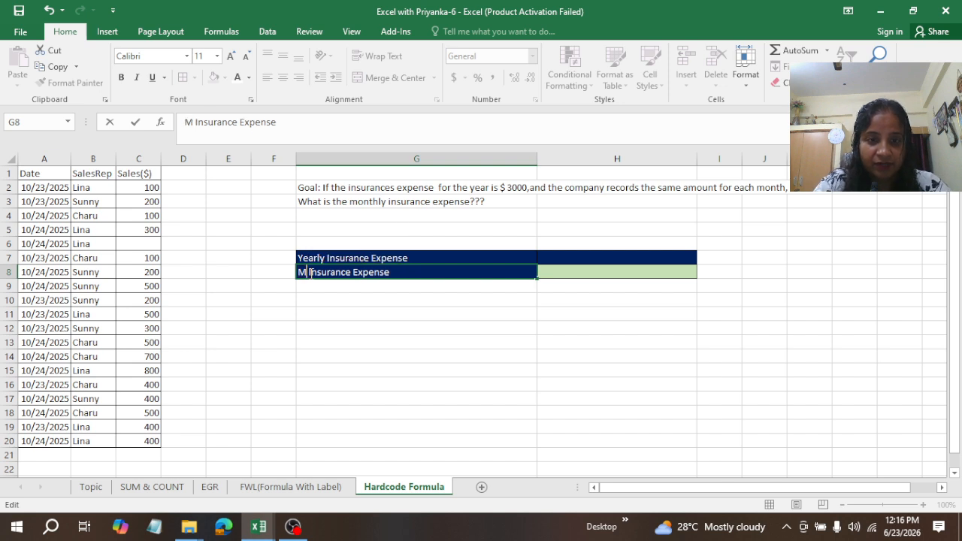
text(onthly)
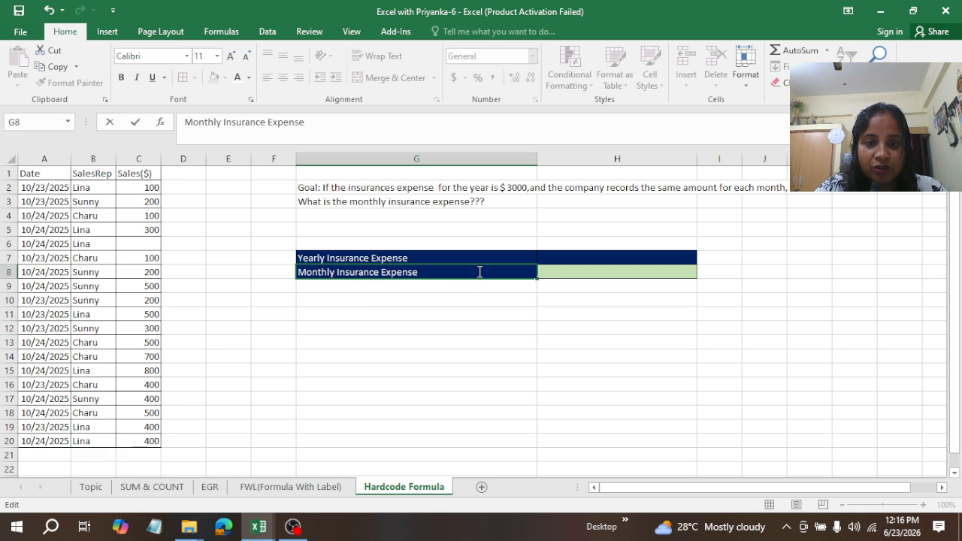
click(455, 256)
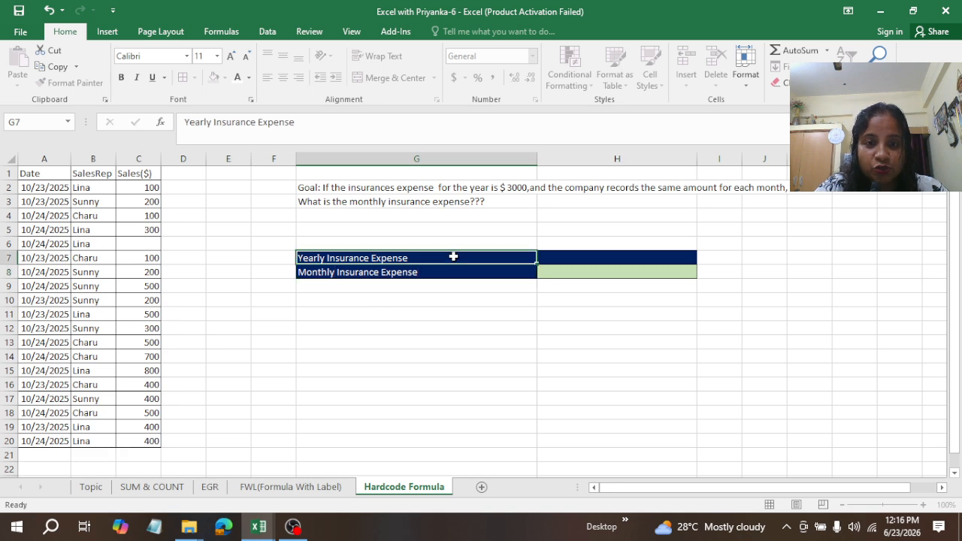
Enter 3000 as the yearly insurance expense in H7
click(585, 257)
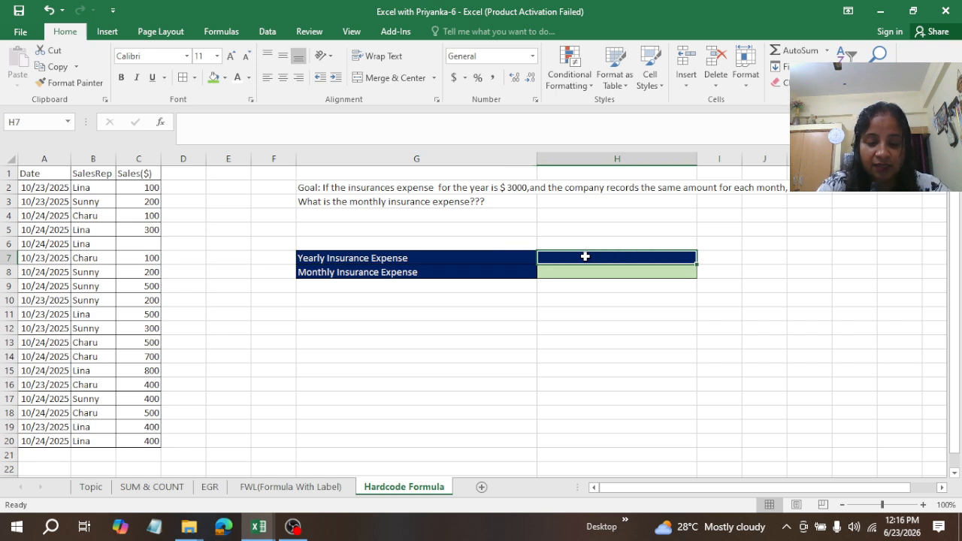
text(3000)
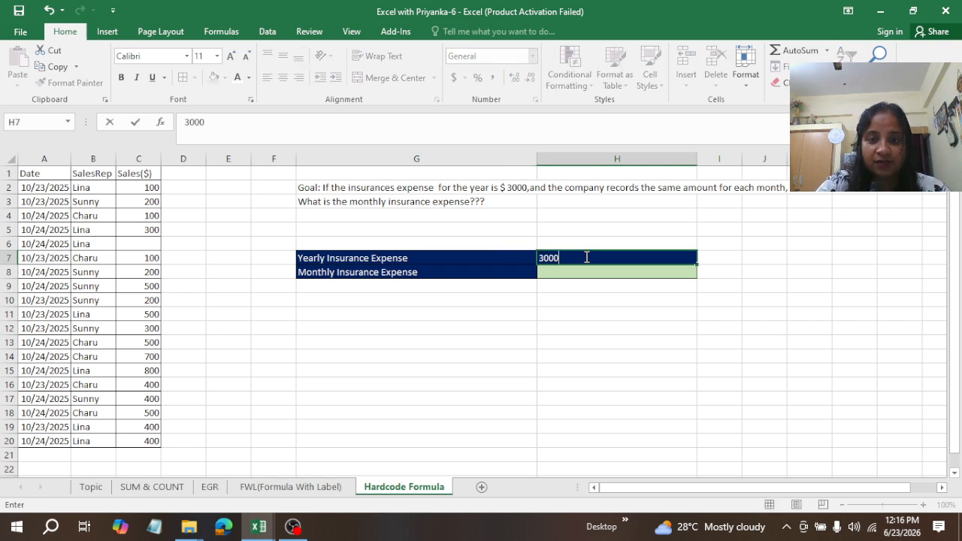
Calculate the monthly insurance expense in H8 by dividing the yearly expense by a hardcoded 12, using =H7/12
click(564, 275)
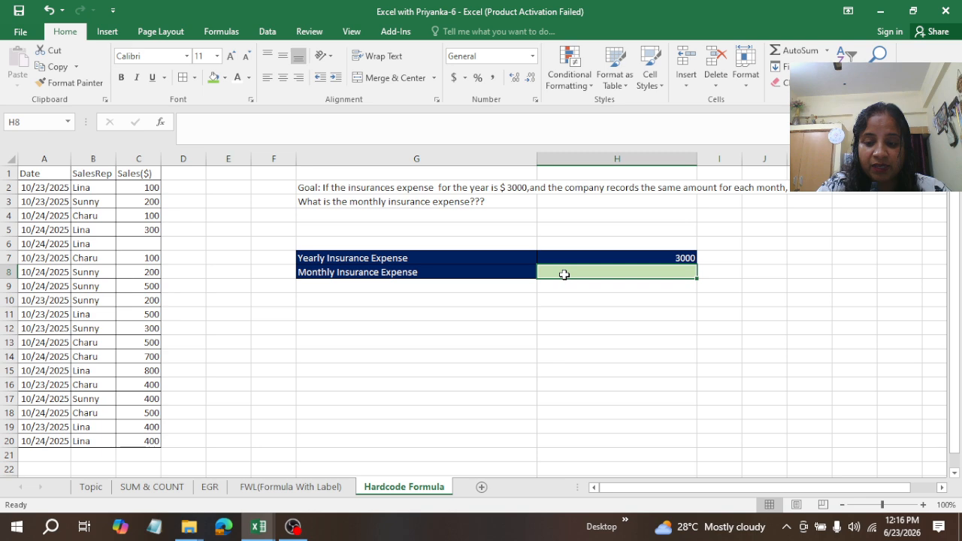
text(=)
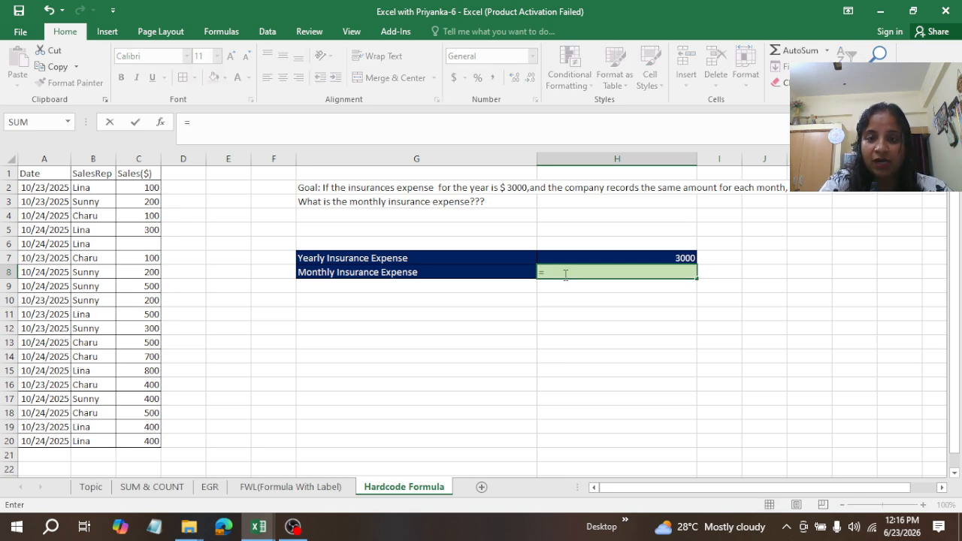
click(684, 257)
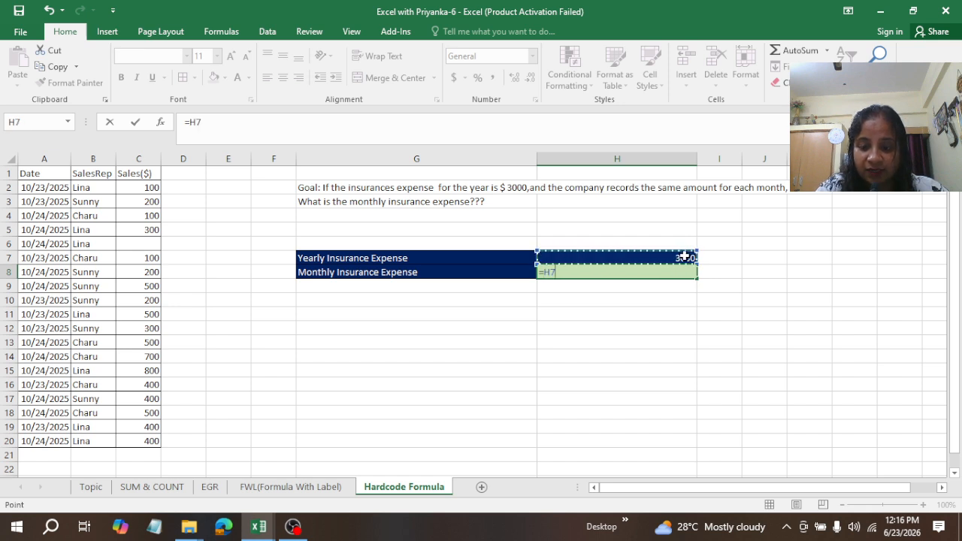
text(/12)
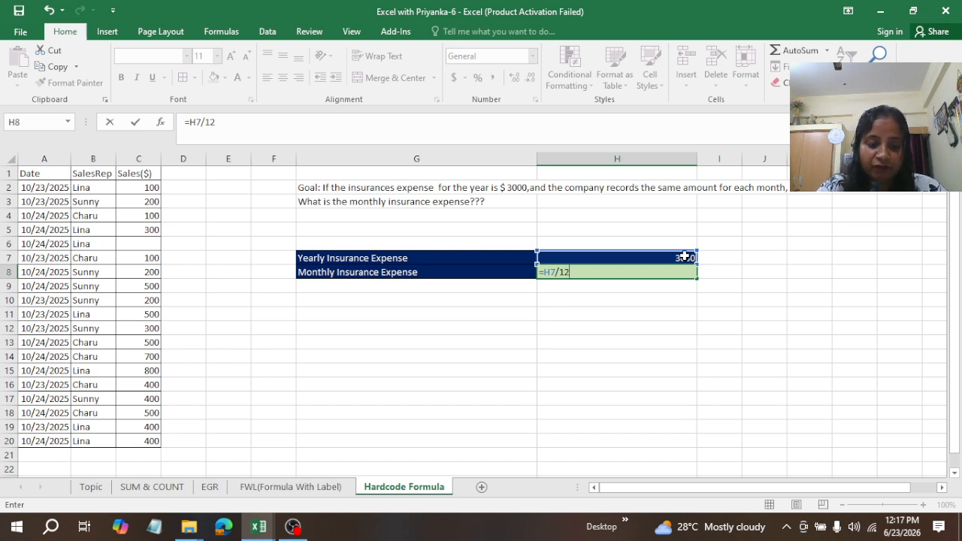
key(ctrl+Return)
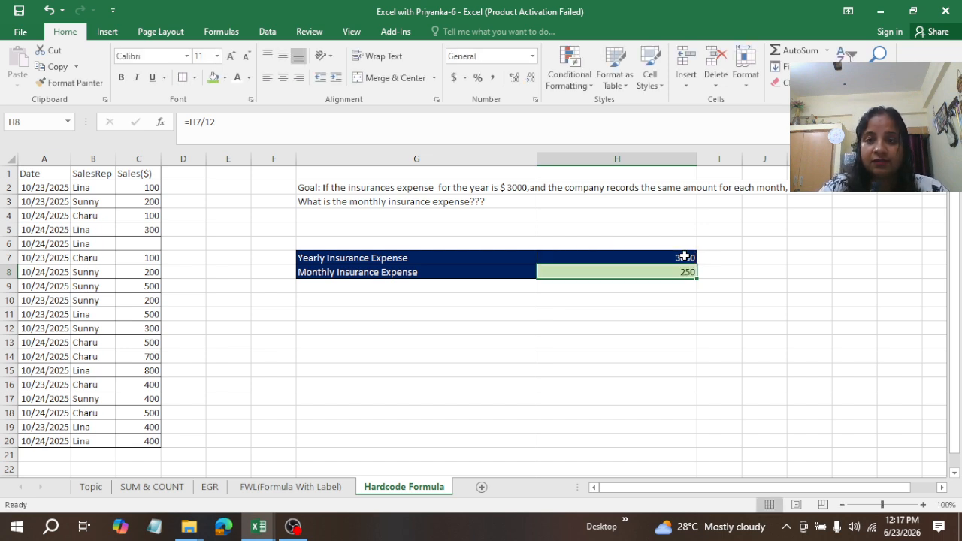
Change the yearly insurance expense in H7 to 10000 to test the monthly formula
click(651, 259)
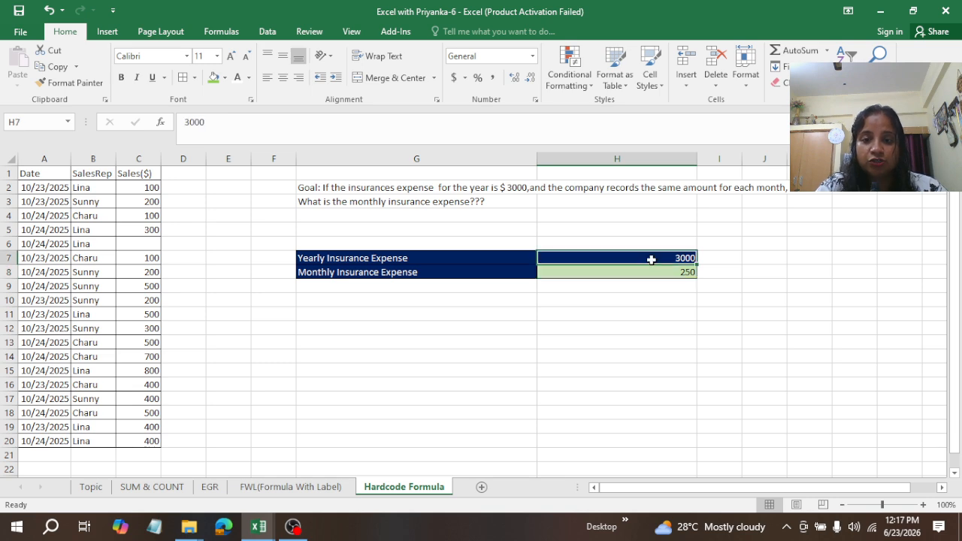
text(10000)
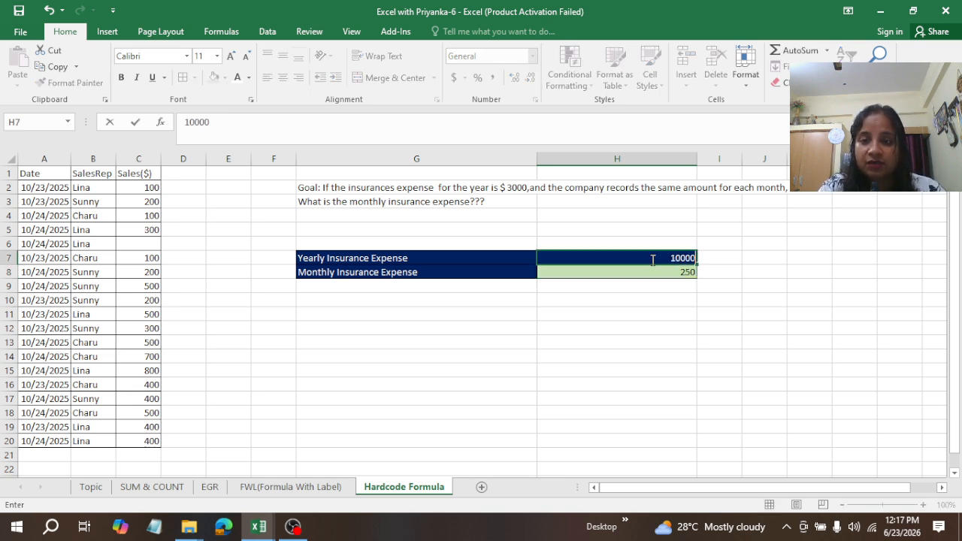
key(ctrl+Return)
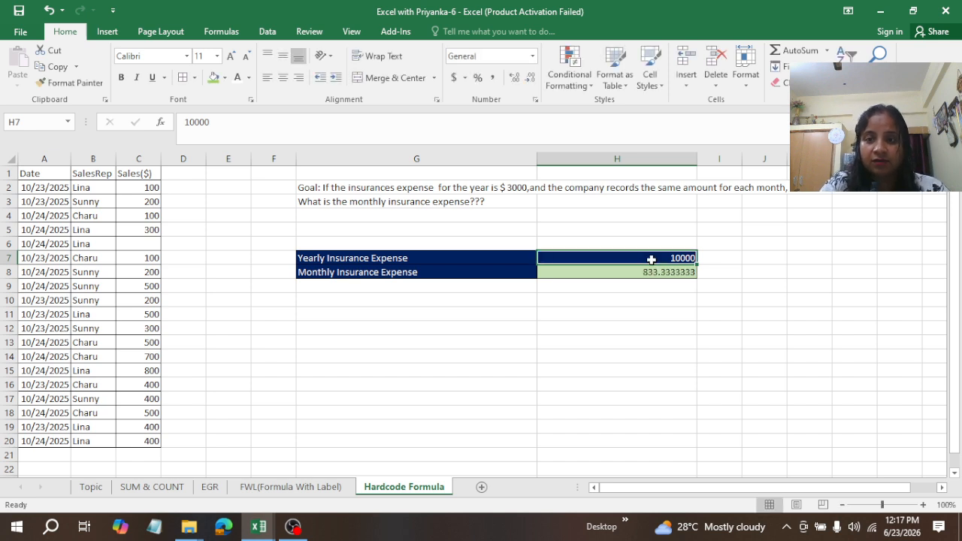